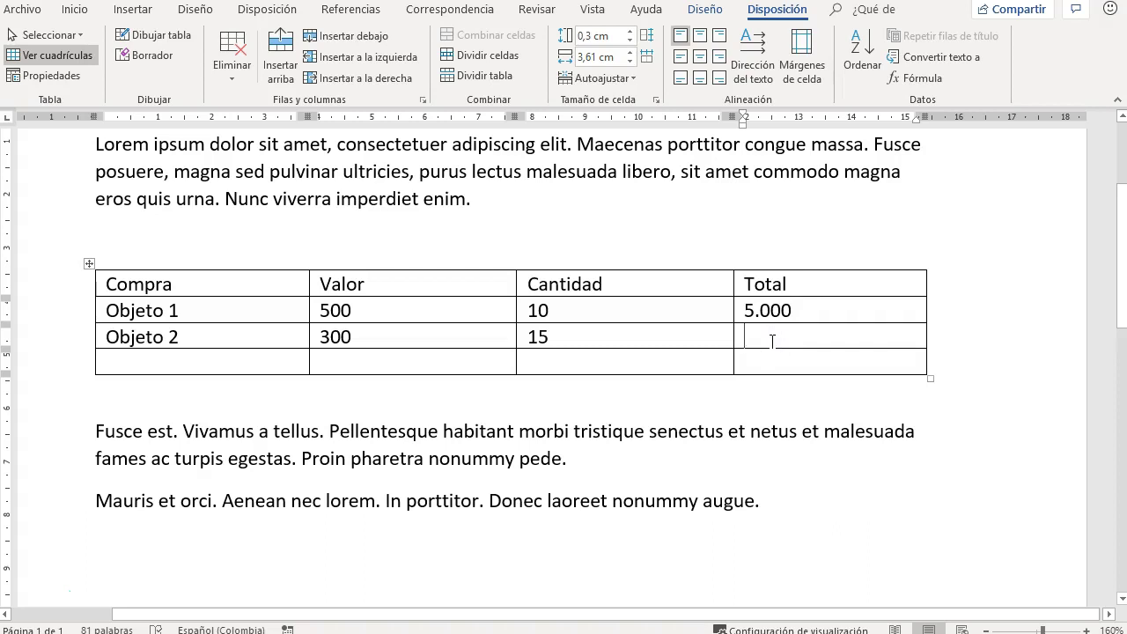
Step: Try to calculate the Objeto 2 total with the formula =producto(left) in the #.##0 number format, and clear the cell
{"action": "left_click", "coordinate": [922, 77]}
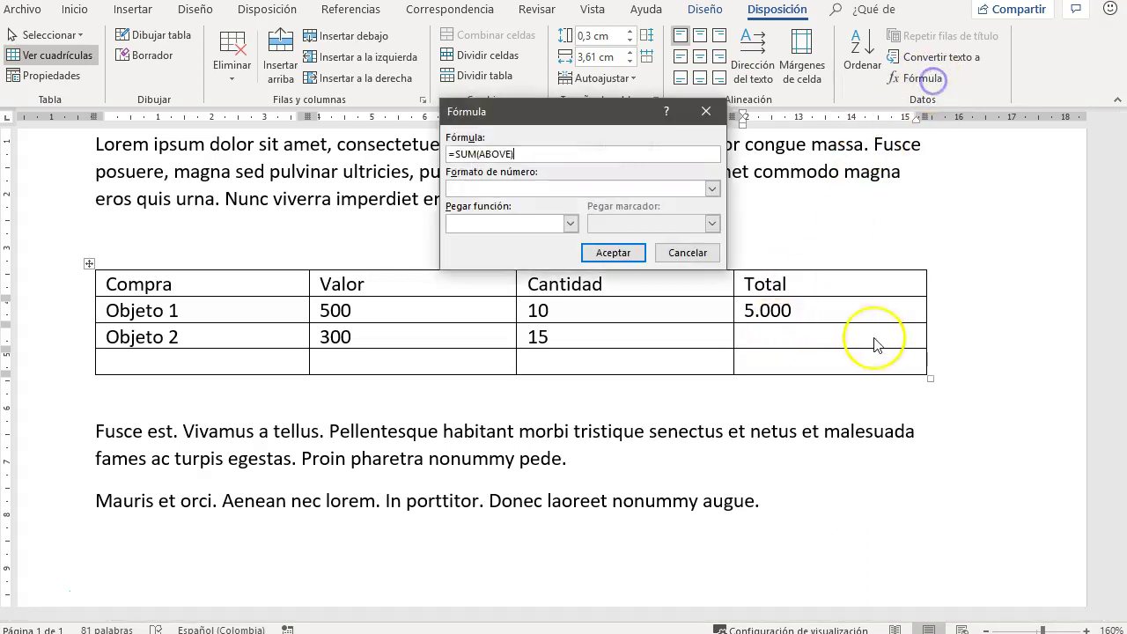
{"action": "left_click_drag", "start_coordinate": [536, 154], "coordinate": [455, 154]}
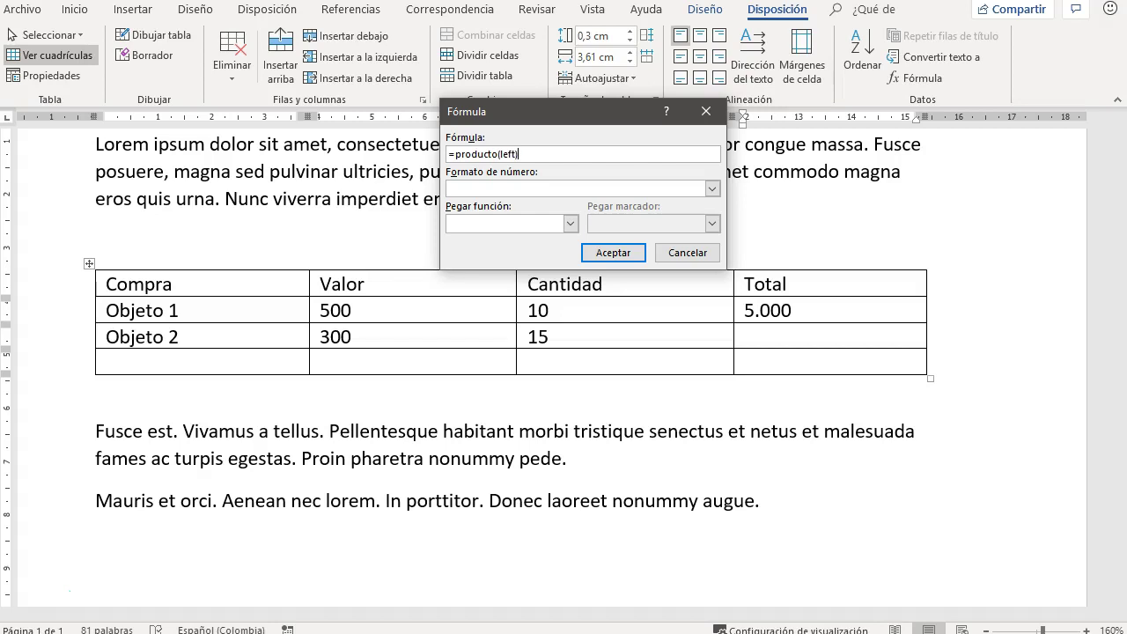
{"action": "left_click", "coordinate": [711, 189]}
{"action": "left_click", "coordinate": [462, 203]}
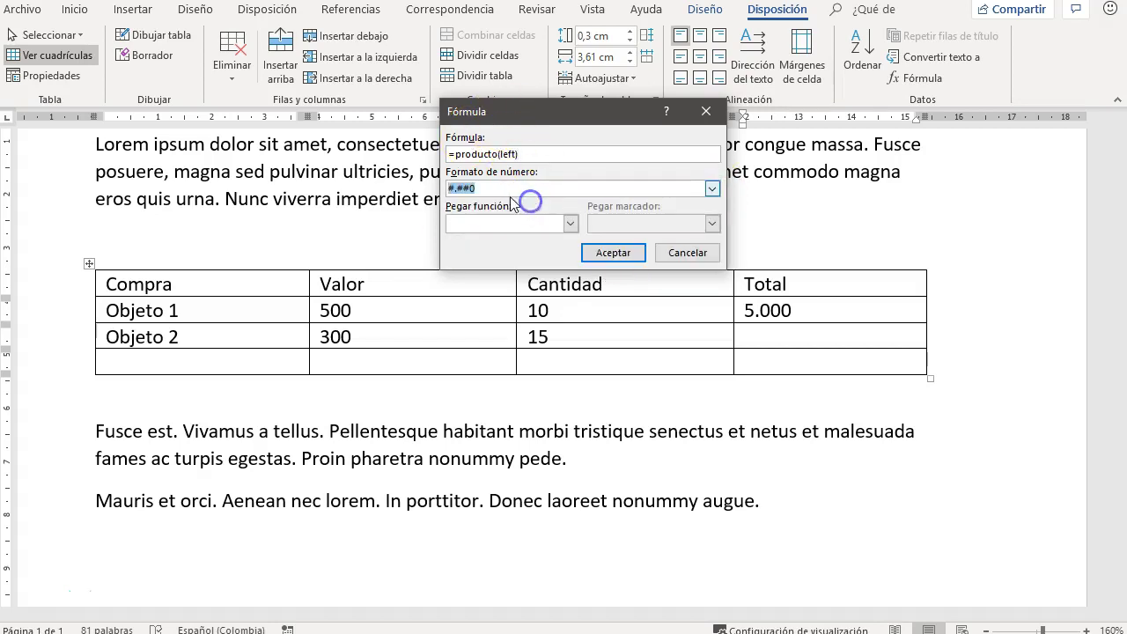
{"action": "left_click", "coordinate": [599, 250]}
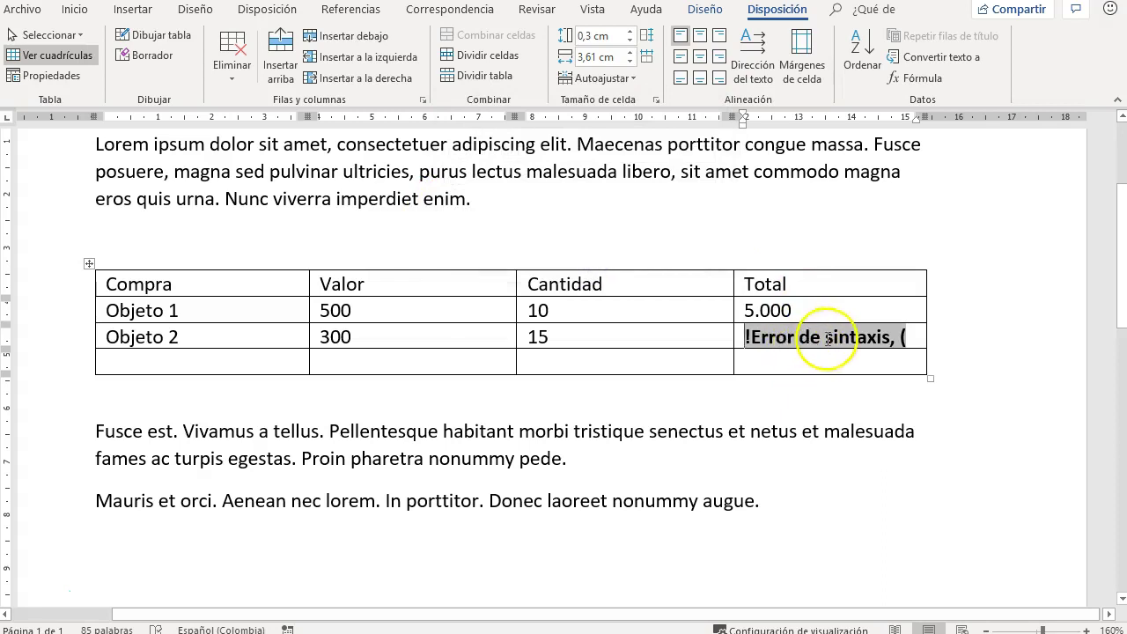
{"action": "double_click", "coordinate": [828, 337]}
{"action": "key", "text": "Delete"}
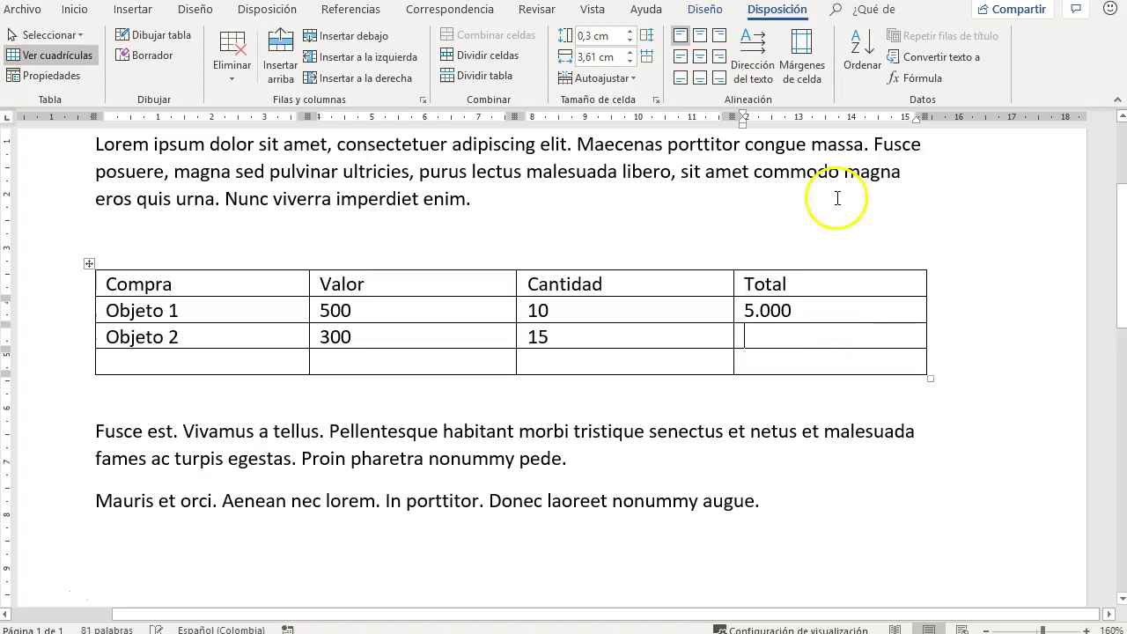
Step: Calculate the Objeto 2 total in the table with the formula =product(left)
{"action": "left_click", "coordinate": [916, 77]}
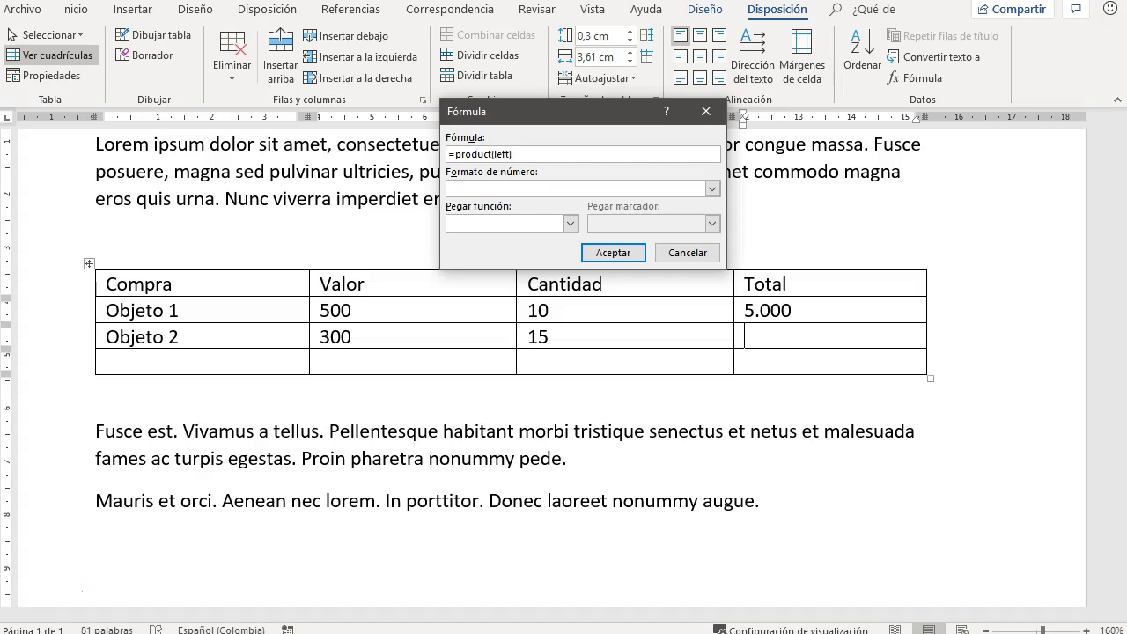
{"action": "left_click", "coordinate": [614, 252]}
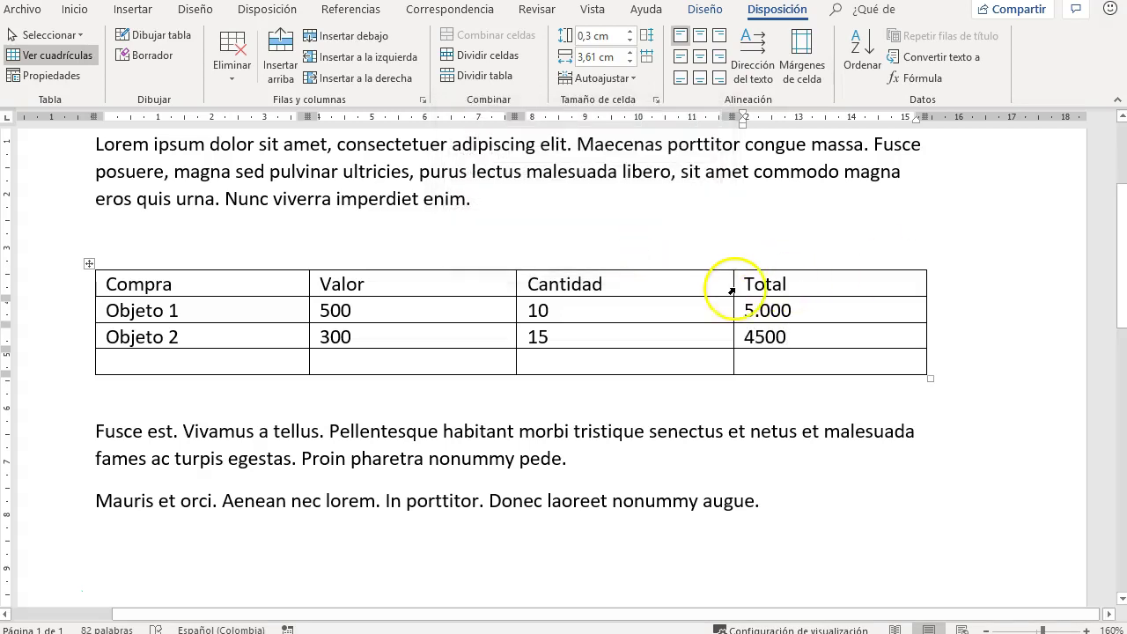
{"action": "left_click", "coordinate": [780, 302]}
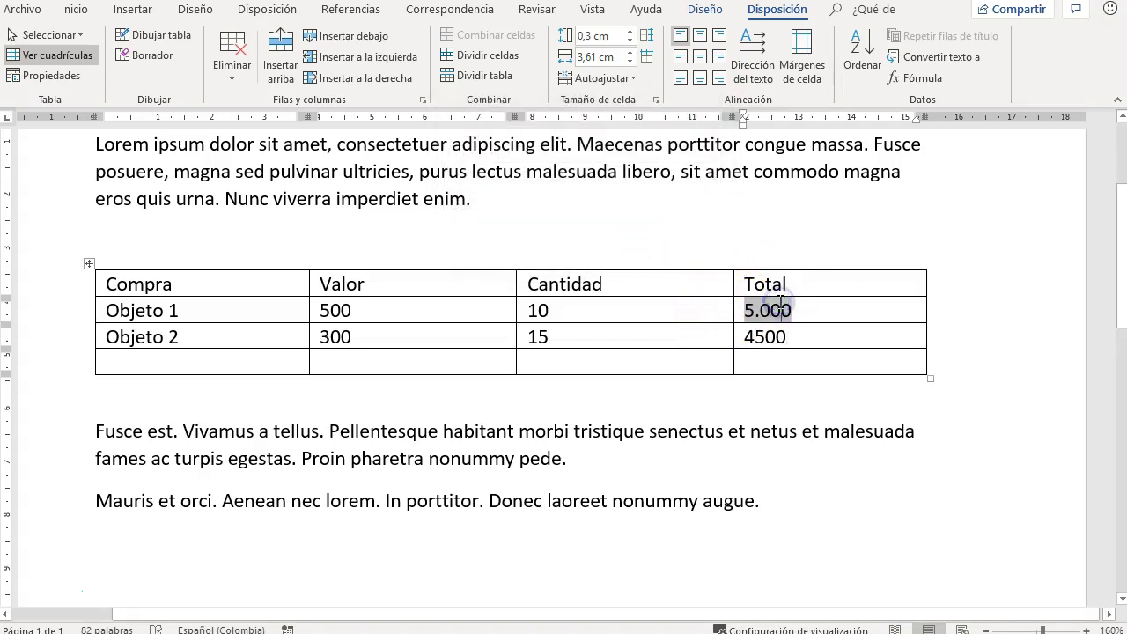
Step: Add a grand total in the last row of the Total column with the formula =SUM(ABOVE)
{"action": "left_click", "coordinate": [766, 363]}
{"action": "left_click", "coordinate": [943, 76]}
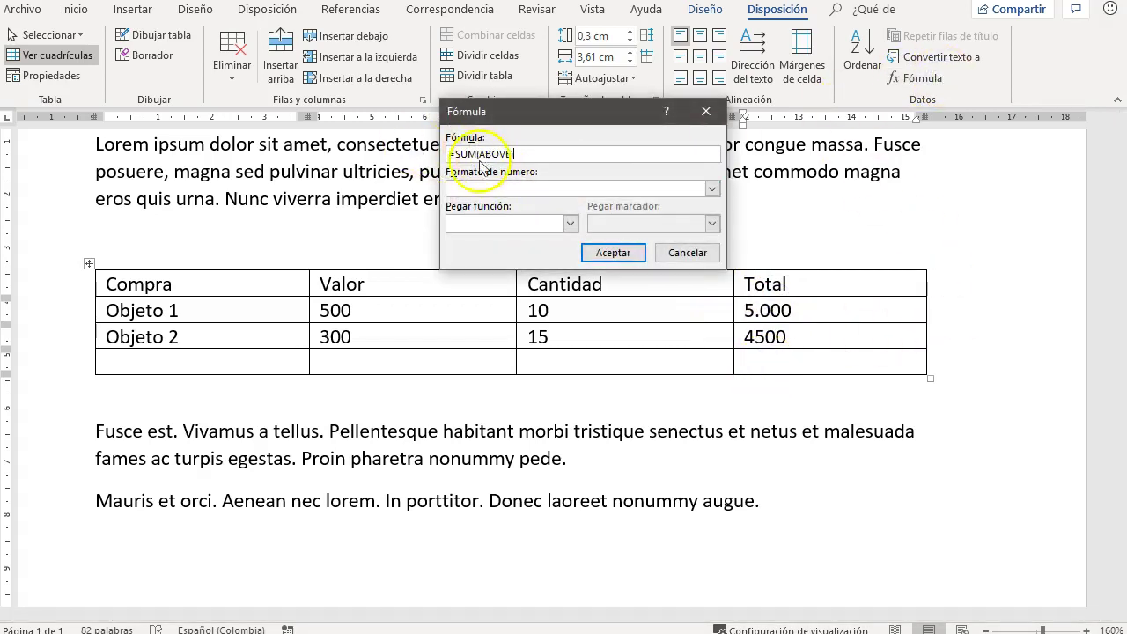
{"action": "left_click", "coordinate": [597, 257]}
Step: Change the Objeto 1 quantity in the Cantidad column to 15
{"action": "left_click", "coordinate": [549, 310]}
{"action": "key", "text": "BackSpace"}
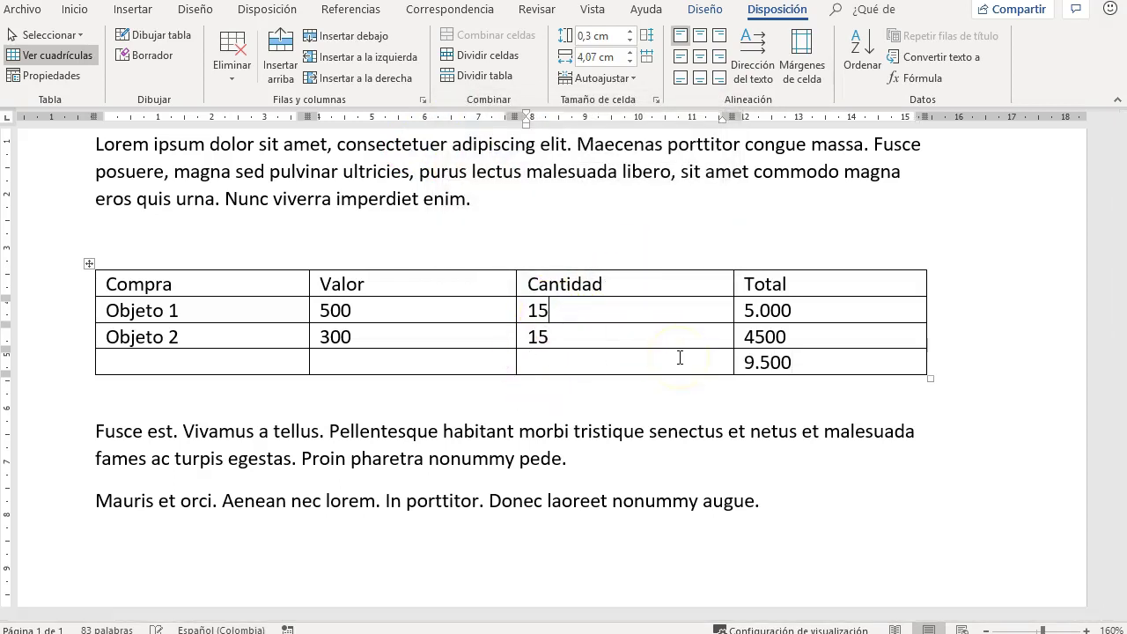
{"action": "left_click", "coordinate": [686, 344]}
Step: Update the formula fields of the Objeto 1 total and the grand total in the Total column
{"action": "left_click_drag", "start_coordinate": [747, 310], "coordinate": [794, 309]}
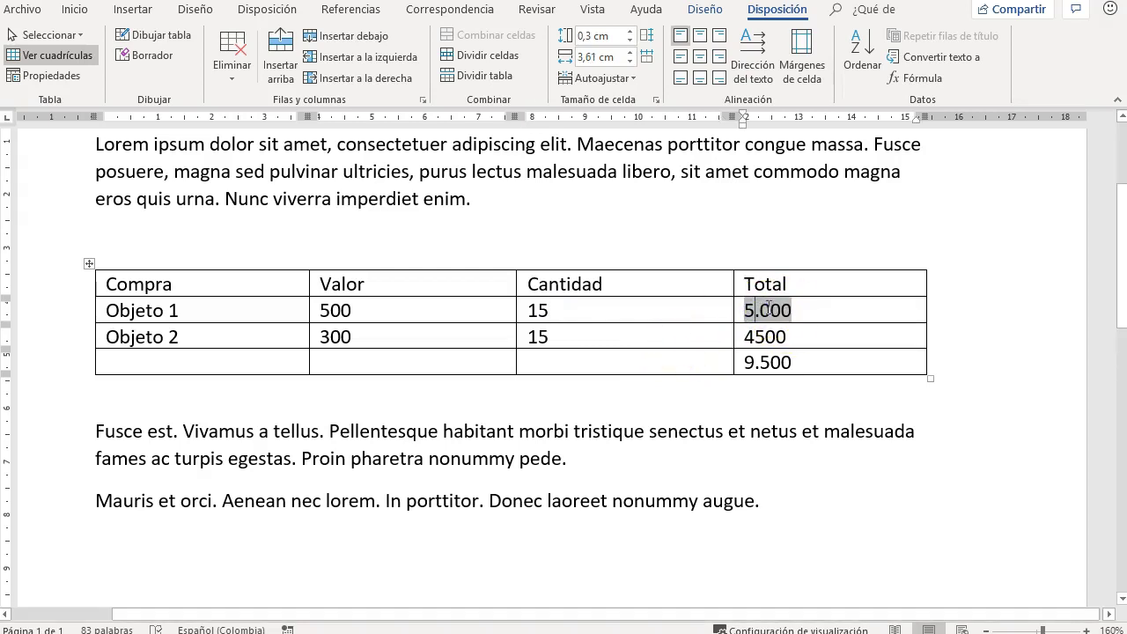
{"action": "right_click", "coordinate": [768, 308]}
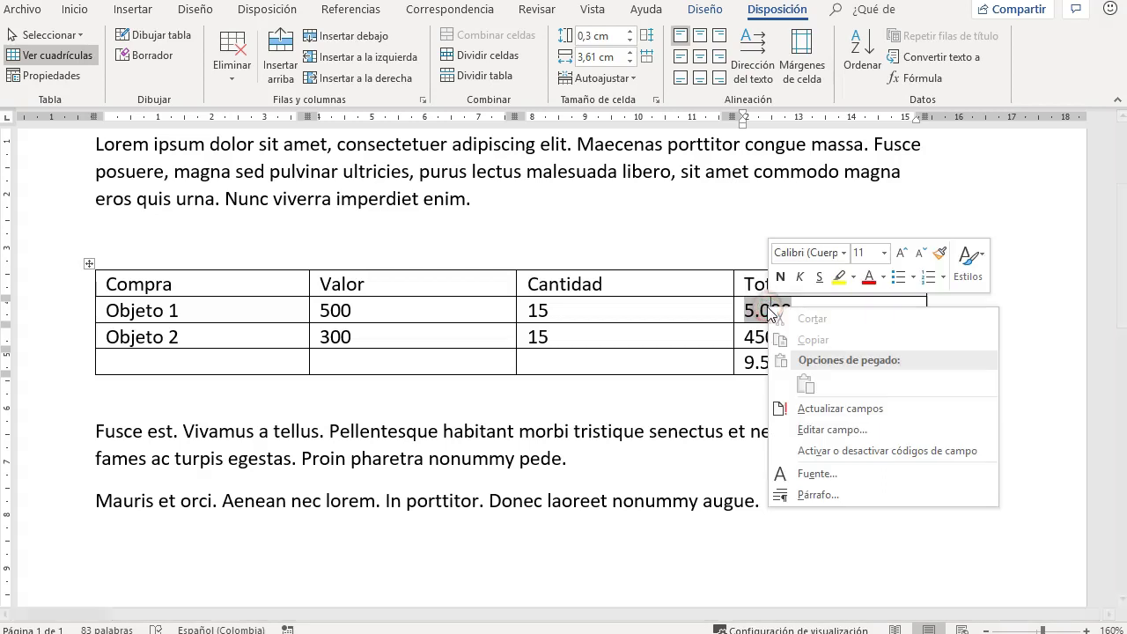
{"action": "left_click", "coordinate": [867, 409]}
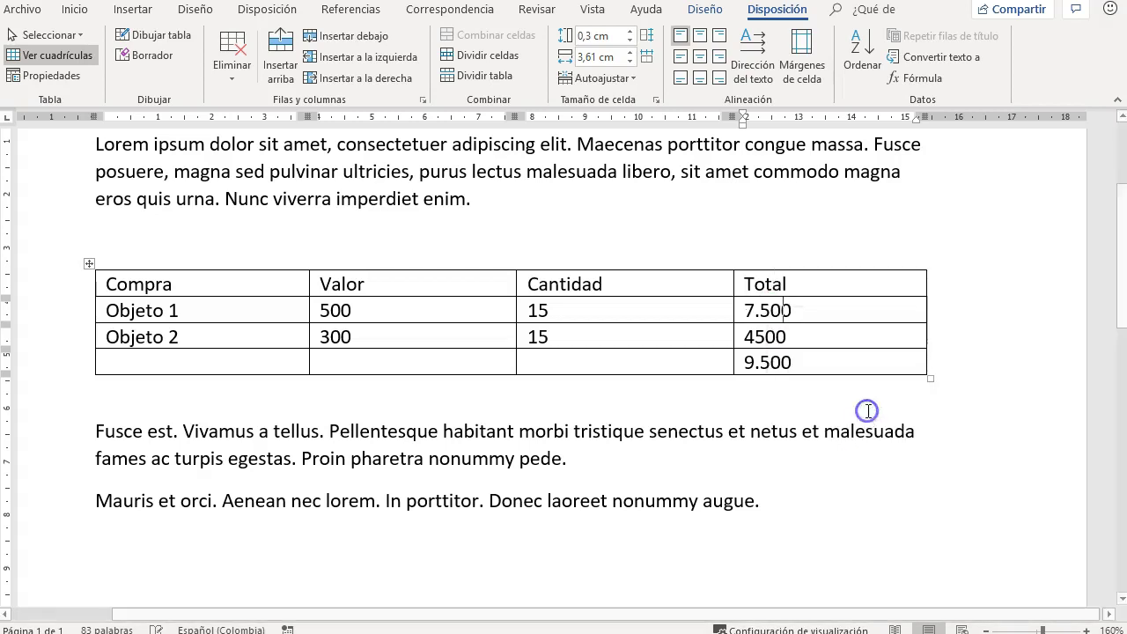
{"action": "left_click_drag", "start_coordinate": [746, 362], "coordinate": [791, 362]}
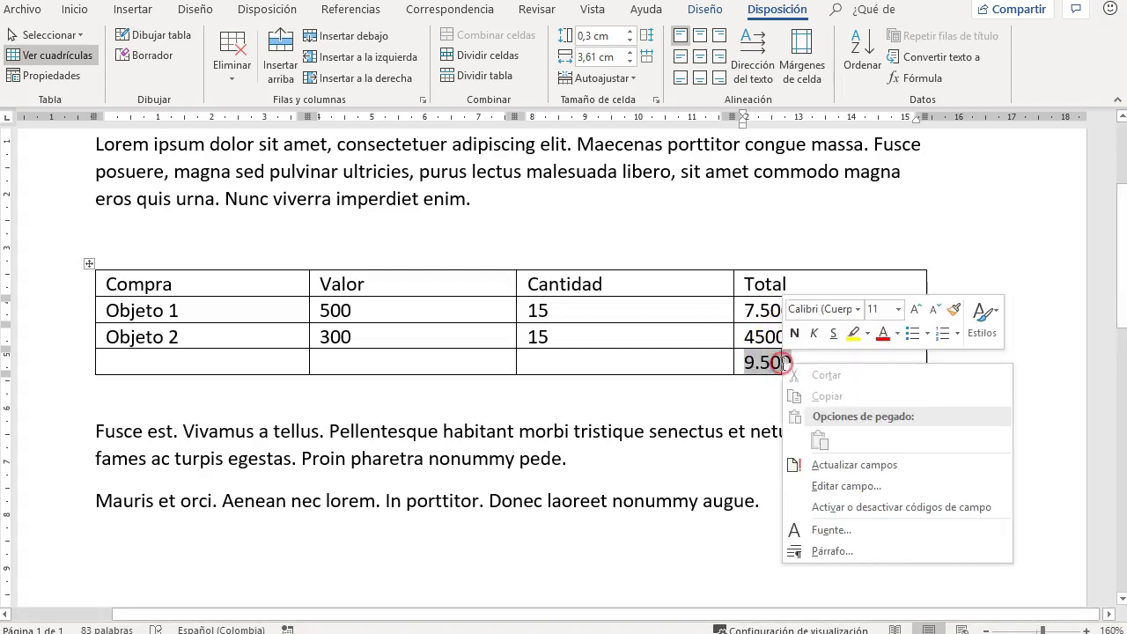
{"action": "right_click", "coordinate": [782, 362]}
{"action": "left_click", "coordinate": [847, 464]}
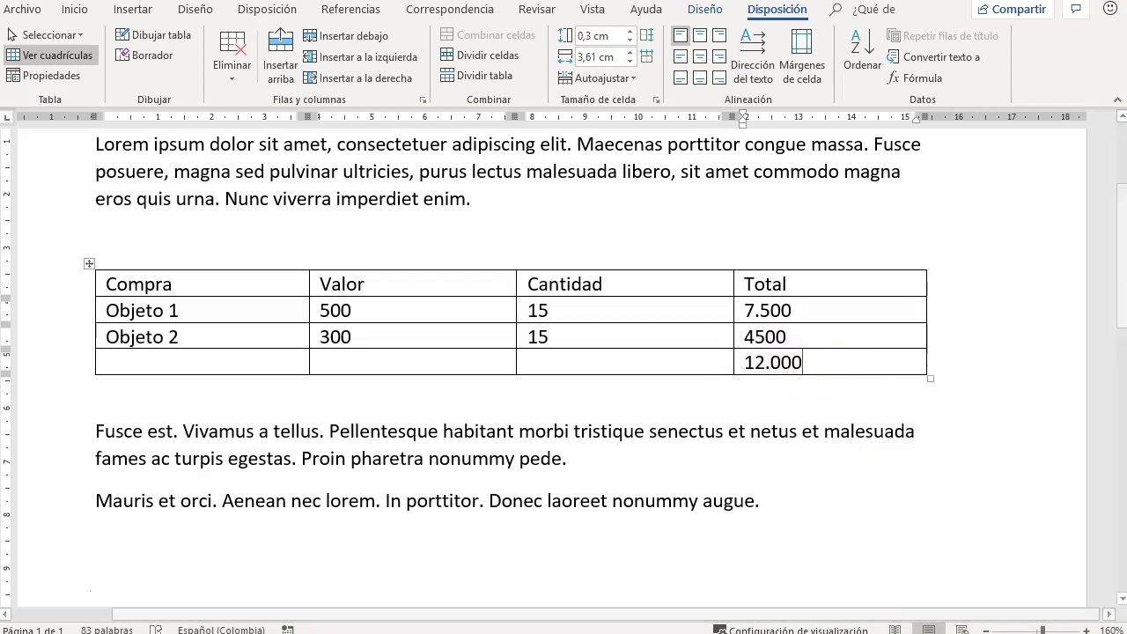
Step: Switch to the Excel workbook and select the Objeto 1 Total cell D5 on Hoja1
{"action": "key", "text": "alt+Tab"}
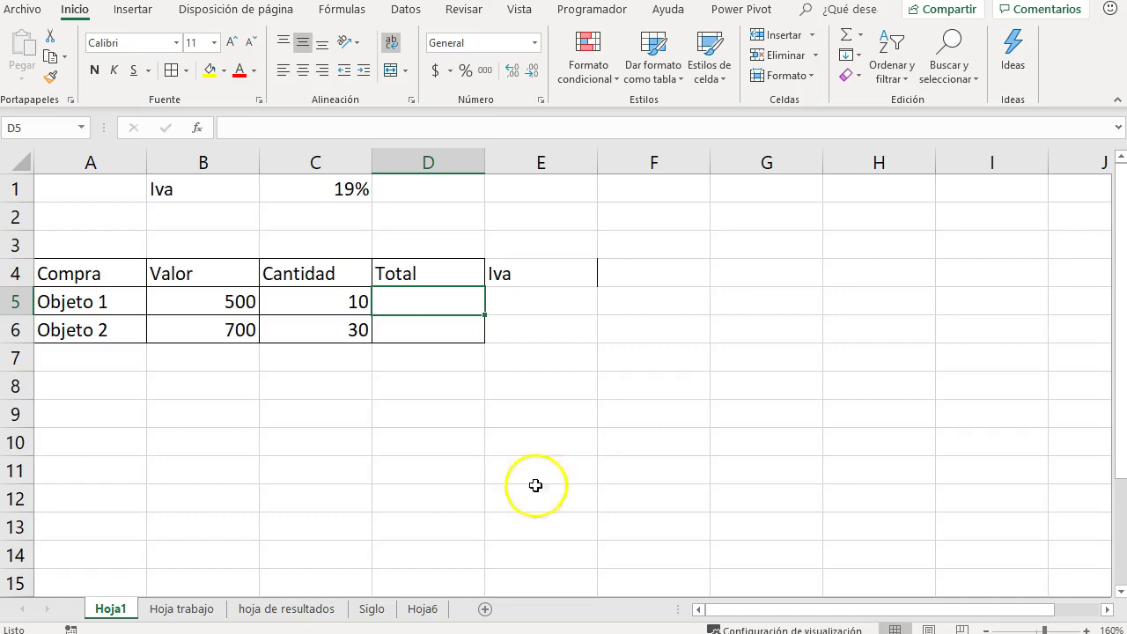
{"action": "left_click", "coordinate": [518, 276]}
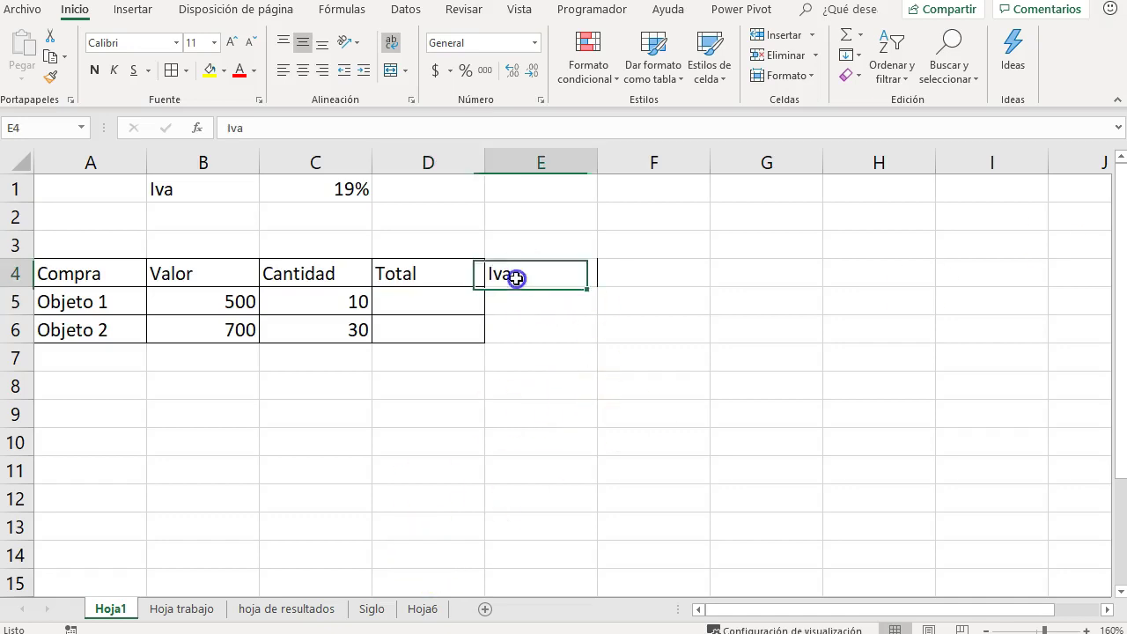
{"action": "key", "text": "Down"}
{"action": "key", "text": "Left"}
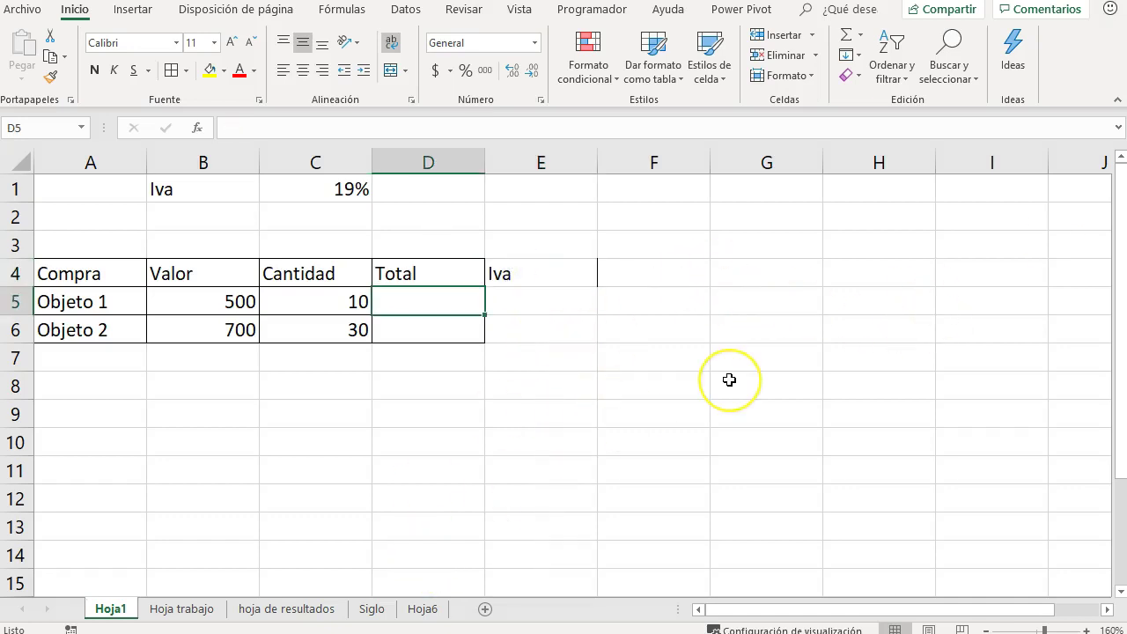
Step: Calculate the Objeto 1 total in D5 with =B5*C5 and copy the formula down to D6
{"action": "type", "text": "="}
{"action": "key", "text": "Left"}
{"action": "key", "text": "Left"}
{"action": "type", "text": "*"}
{"action": "key", "text": "Left"}
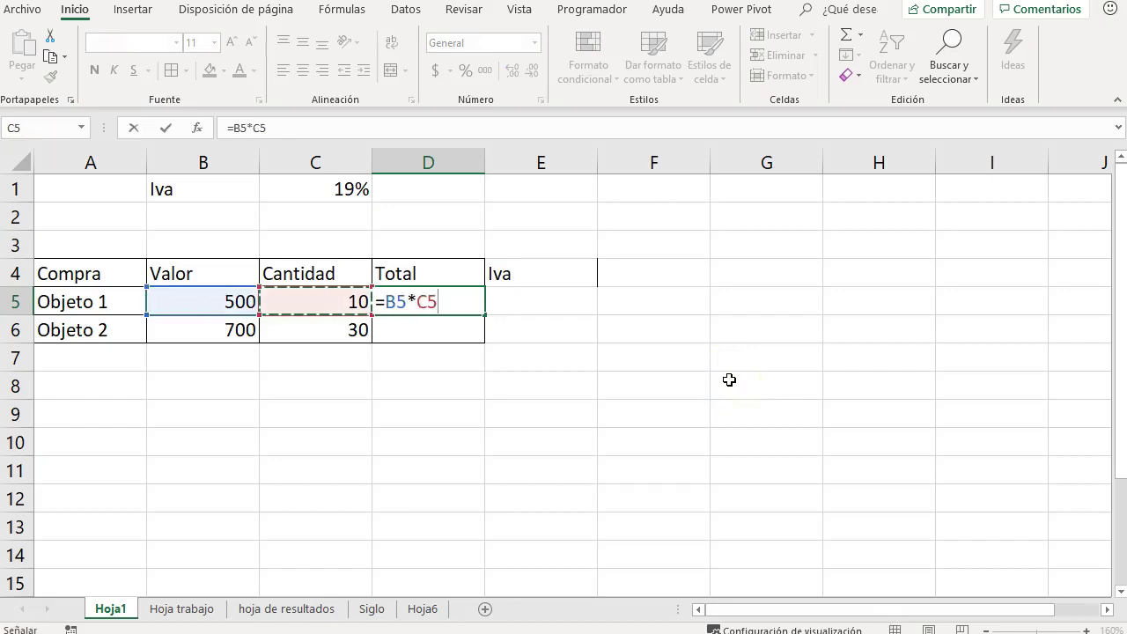
{"action": "key", "text": "Return"}
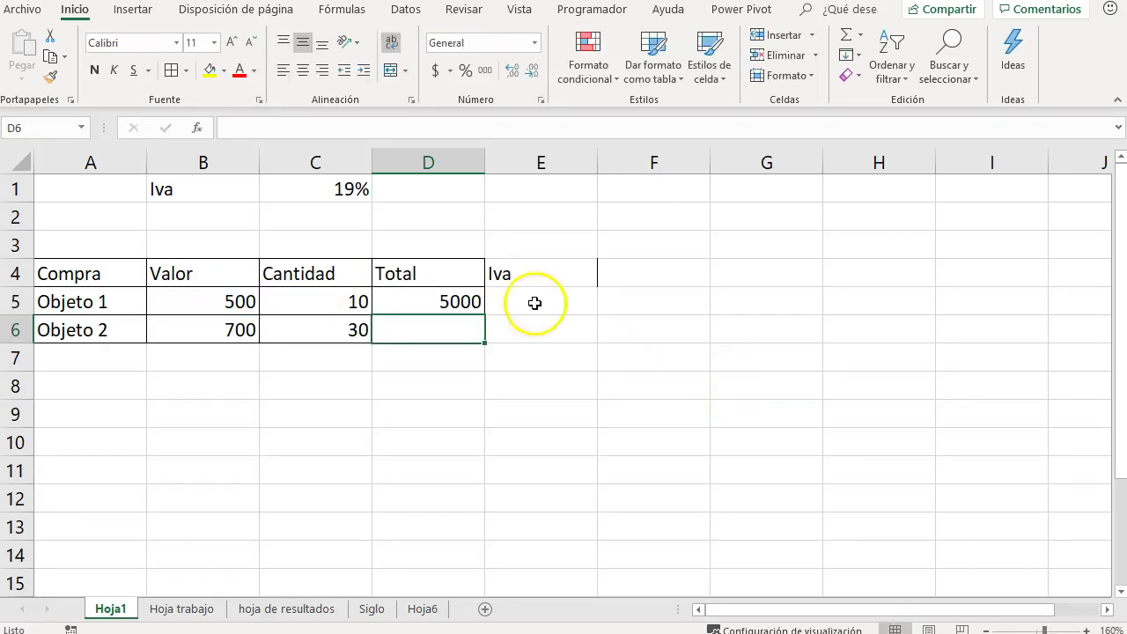
{"action": "left_click", "coordinate": [478, 302]}
{"action": "left_click_drag", "start_coordinate": [484, 315], "coordinate": [484, 332]}
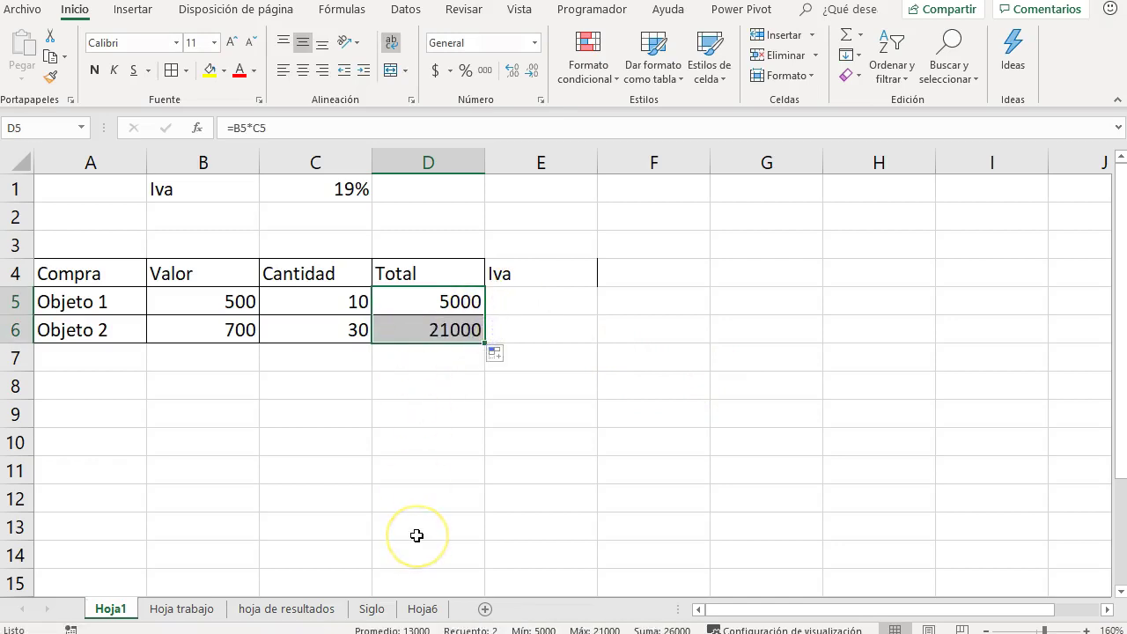
Step: Extend the Compra, Valor and Cantidad series down to row 9 by autofilling from the existing rows
{"action": "left_click", "coordinate": [119, 322]}
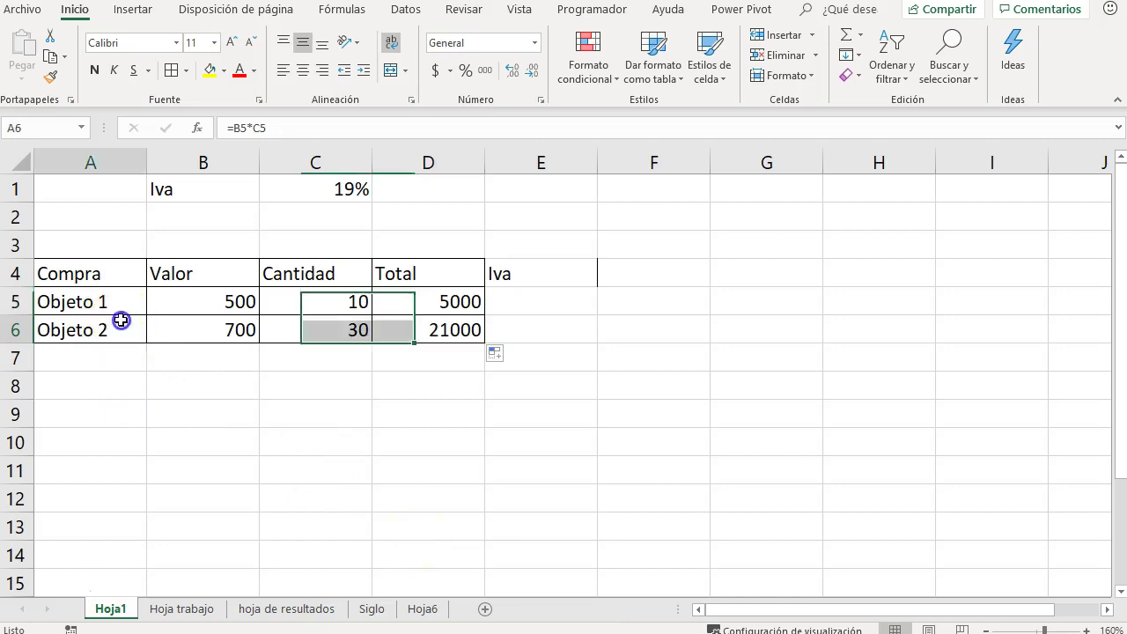
{"action": "left_click_drag", "start_coordinate": [151, 342], "coordinate": [144, 427]}
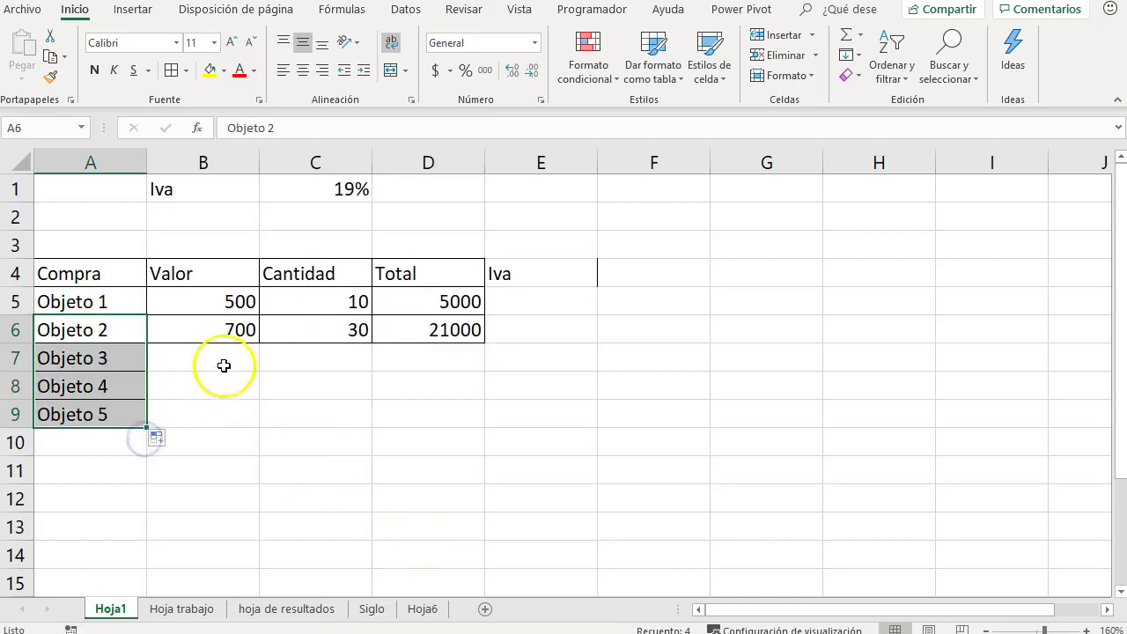
{"action": "left_click_drag", "start_coordinate": [231, 308], "coordinate": [252, 427]}
{"action": "left_click_drag", "start_coordinate": [357, 302], "coordinate": [360, 329]}
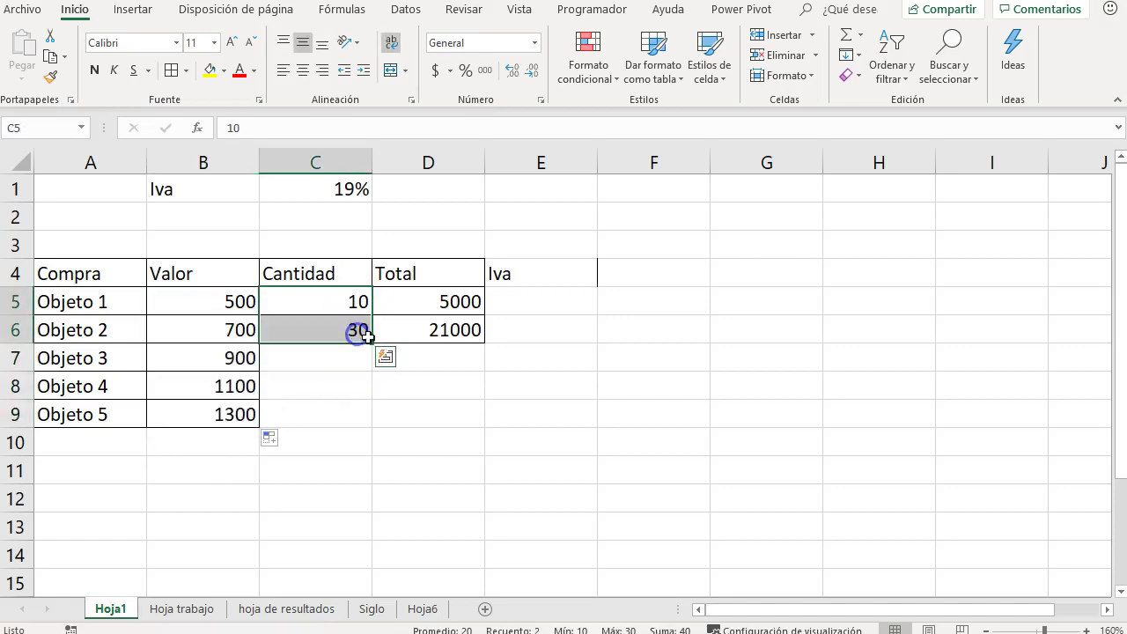
{"action": "left_click_drag", "start_coordinate": [368, 368], "coordinate": [357, 429]}
Step: Set the Objeto 3 quantity in C7 to 200
{"action": "left_click", "coordinate": [313, 359]}
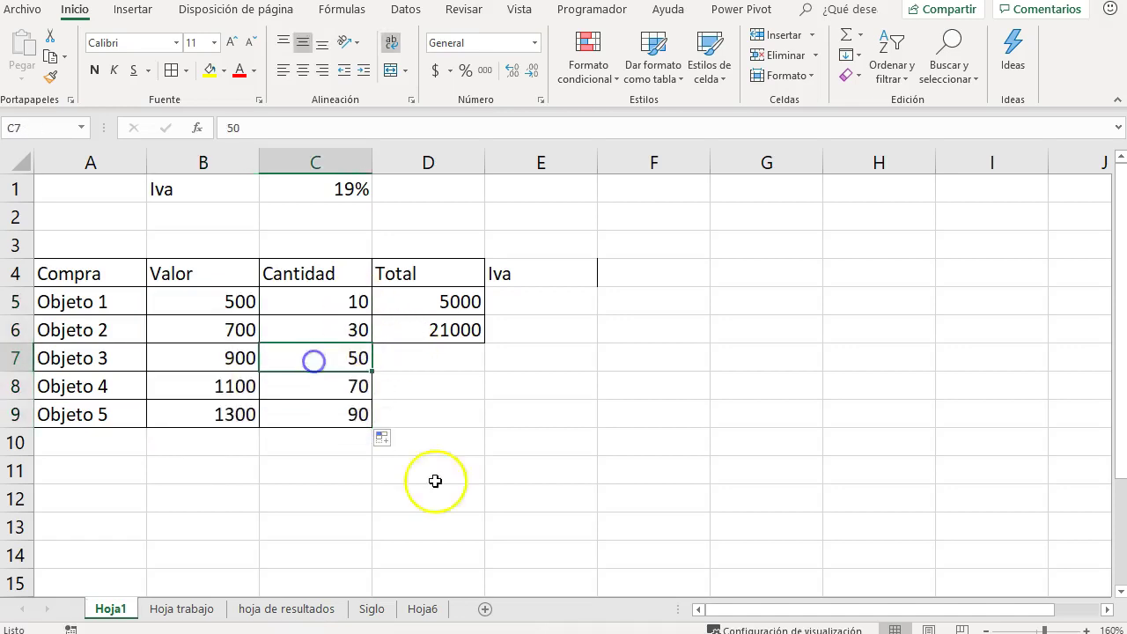
{"action": "type", "text": "2"}
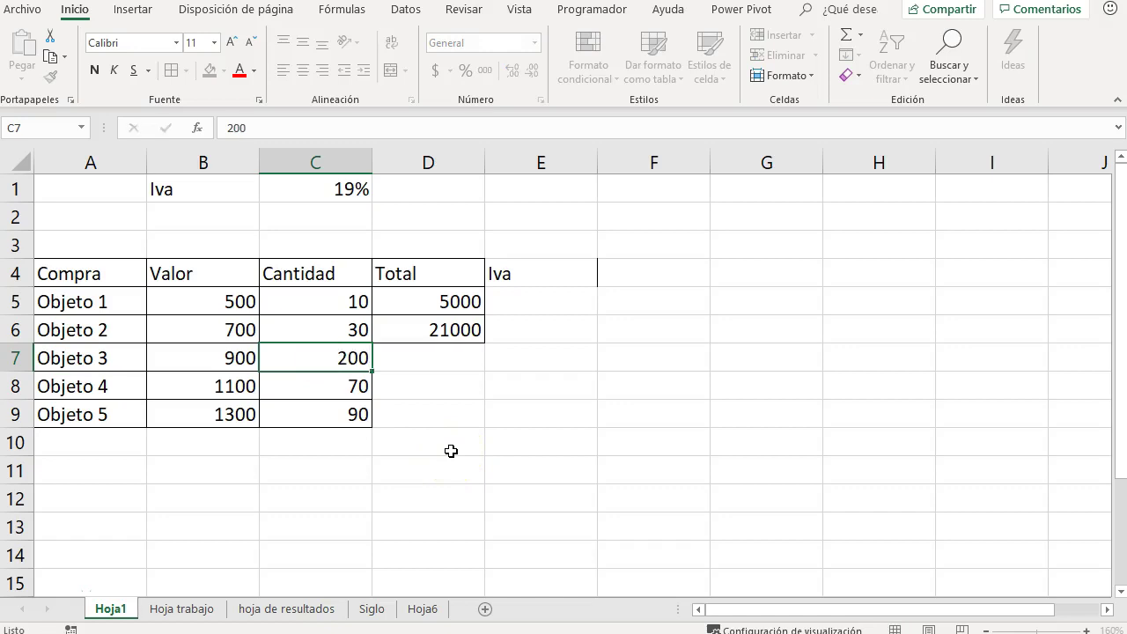
{"action": "type", "text": "00"}
{"action": "key", "text": "Tab"}
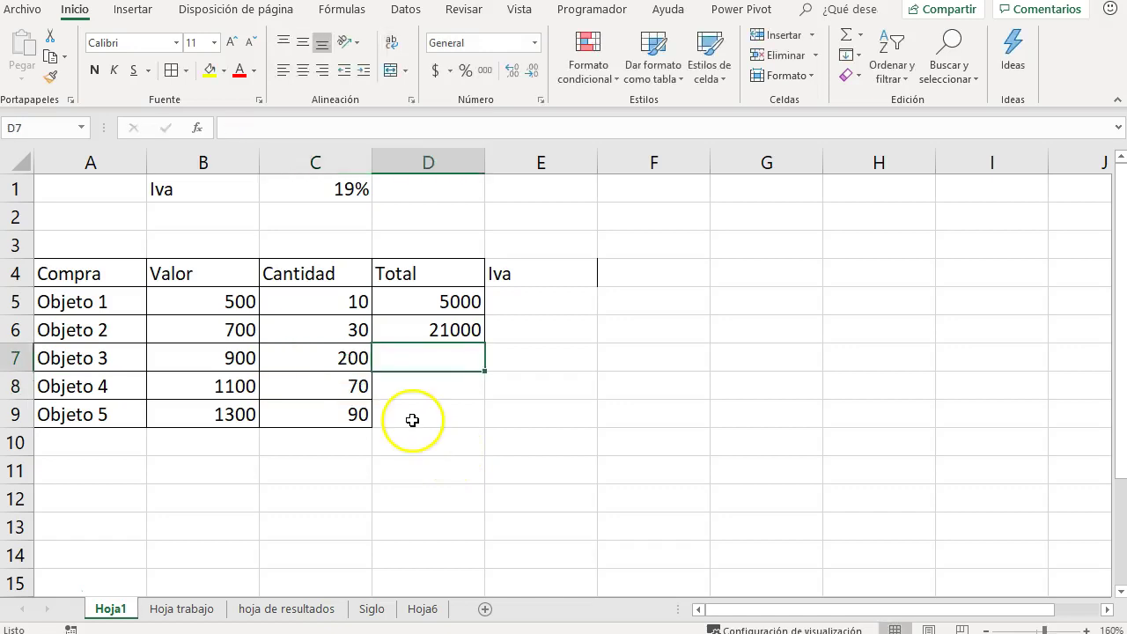
Step: Copy the Total formula from D6 down to D9
{"action": "left_click", "coordinate": [448, 305]}
{"action": "left_click", "coordinate": [454, 325]}
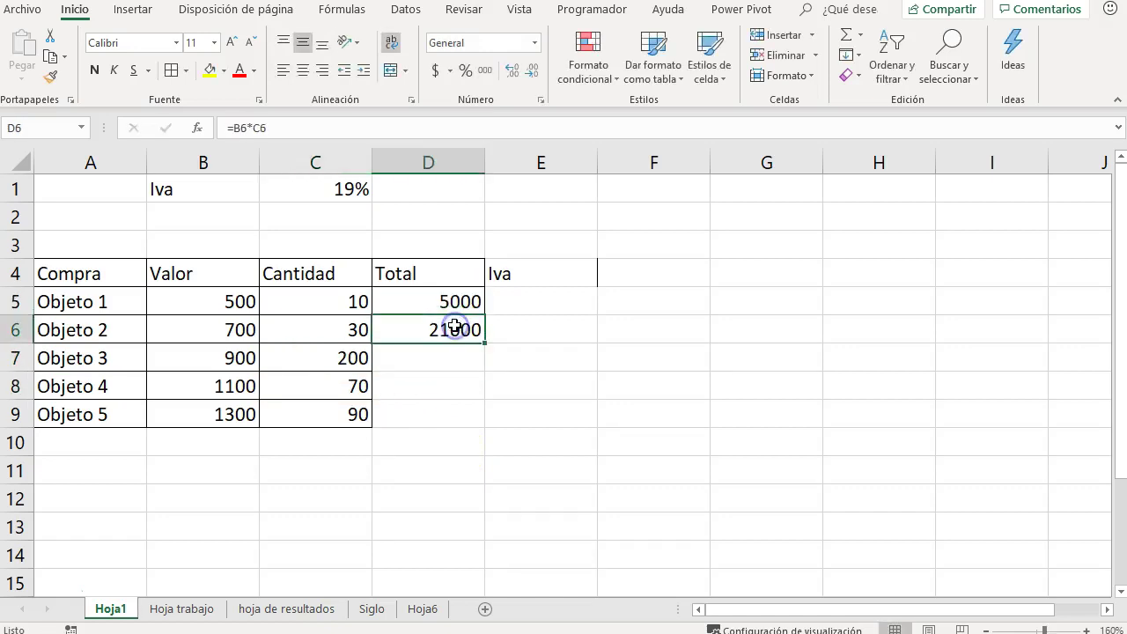
{"action": "left_click_drag", "start_coordinate": [484, 343], "coordinate": [485, 431]}
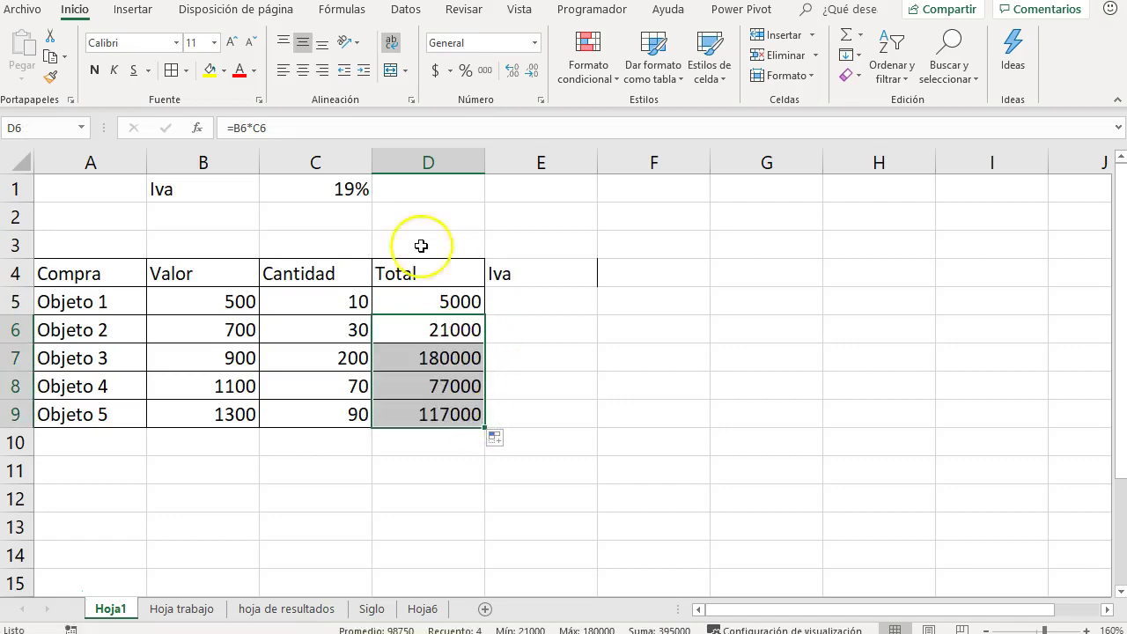
Step: Trace the precedents of the Total formulas in D9 and D5
{"action": "left_click", "coordinate": [453, 414]}
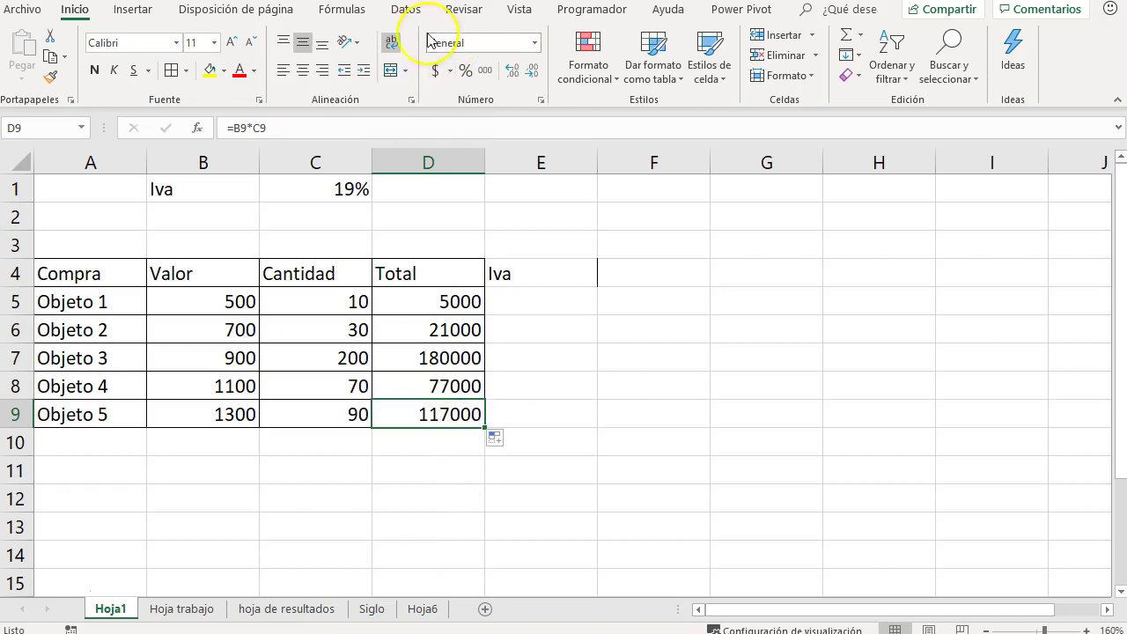
{"action": "left_click", "coordinate": [335, 12]}
{"action": "left_click", "coordinate": [775, 35]}
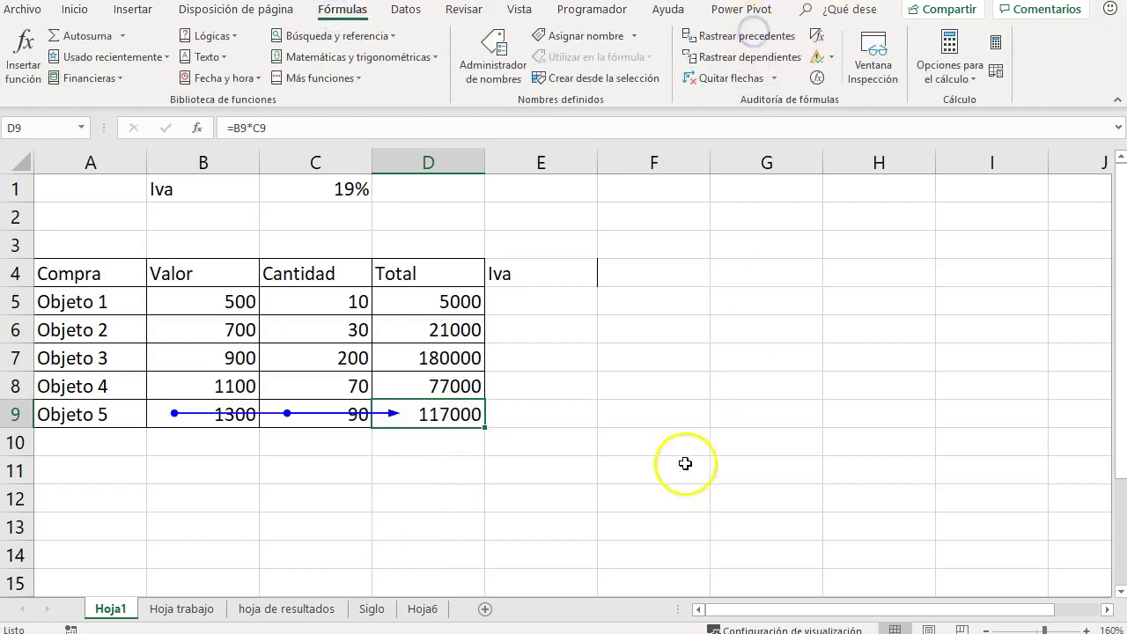
{"action": "left_click", "coordinate": [423, 297]}
{"action": "left_click", "coordinate": [748, 37]}
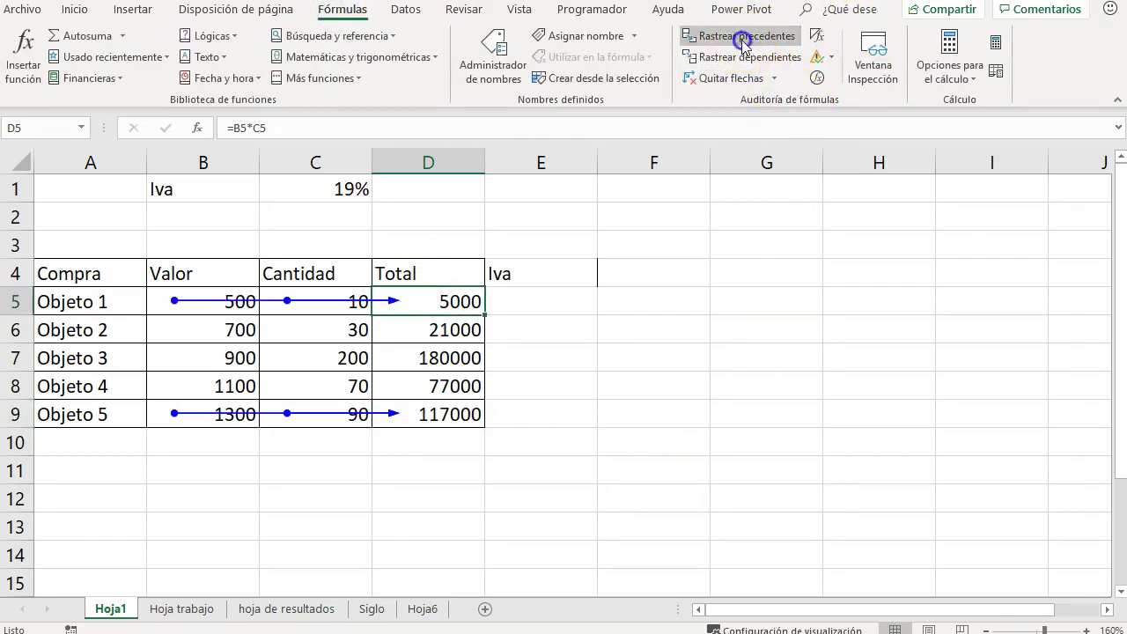
Step: Examine the cell references in the Total formulas of D5 and D9, leaving them unedited
{"action": "left_click", "coordinate": [432, 297]}
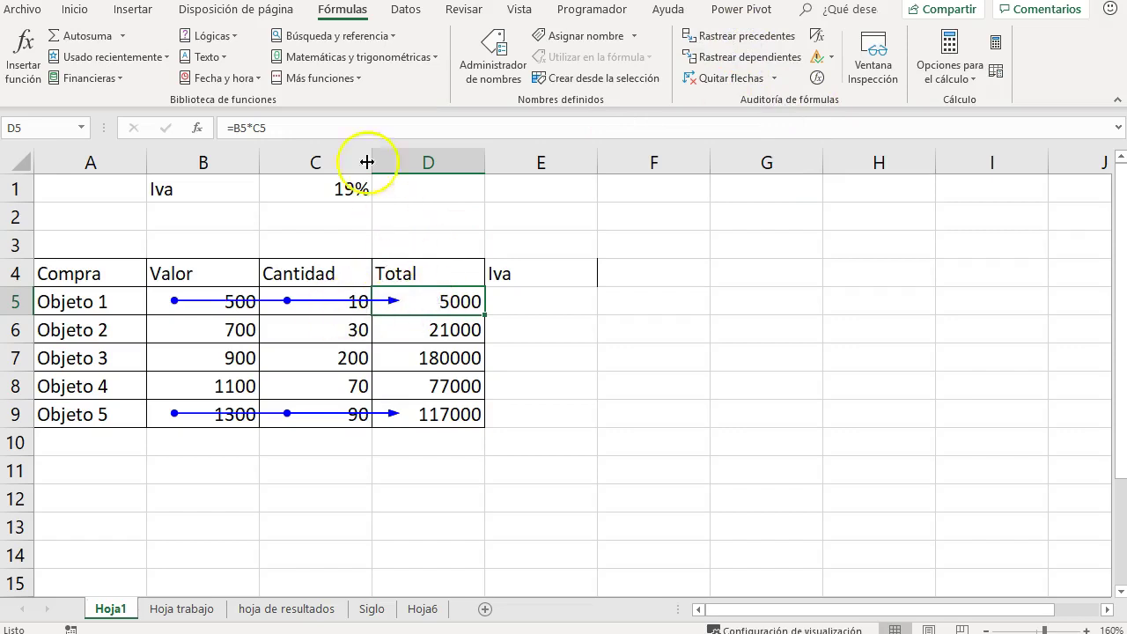
{"action": "left_click", "coordinate": [358, 125]}
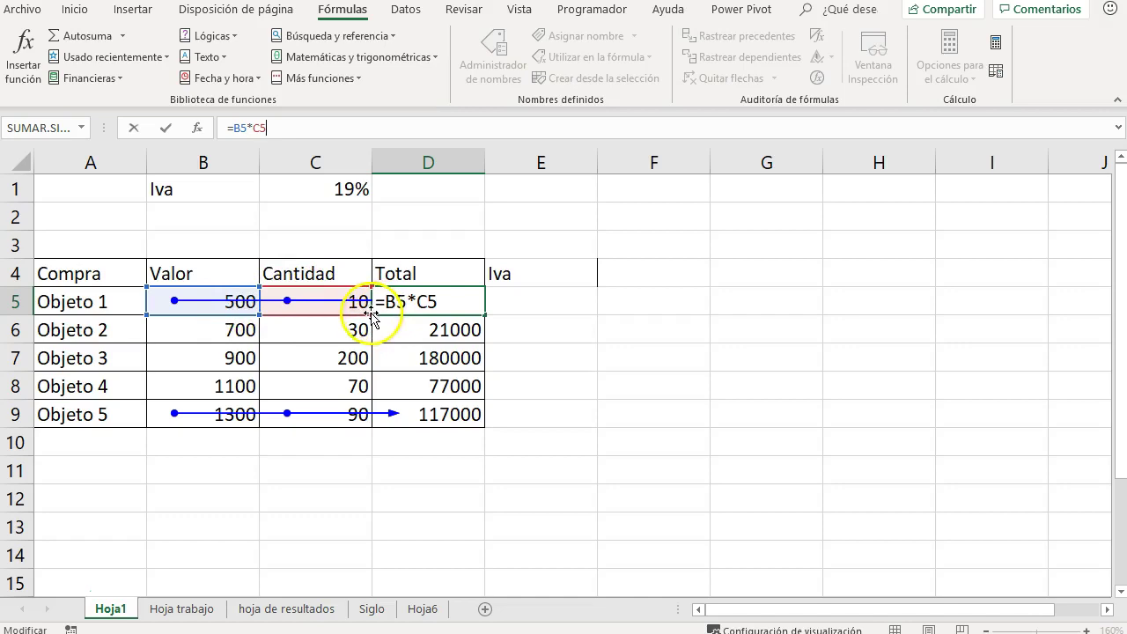
{"action": "key", "text": "Escape"}
{"action": "left_click", "coordinate": [479, 424]}
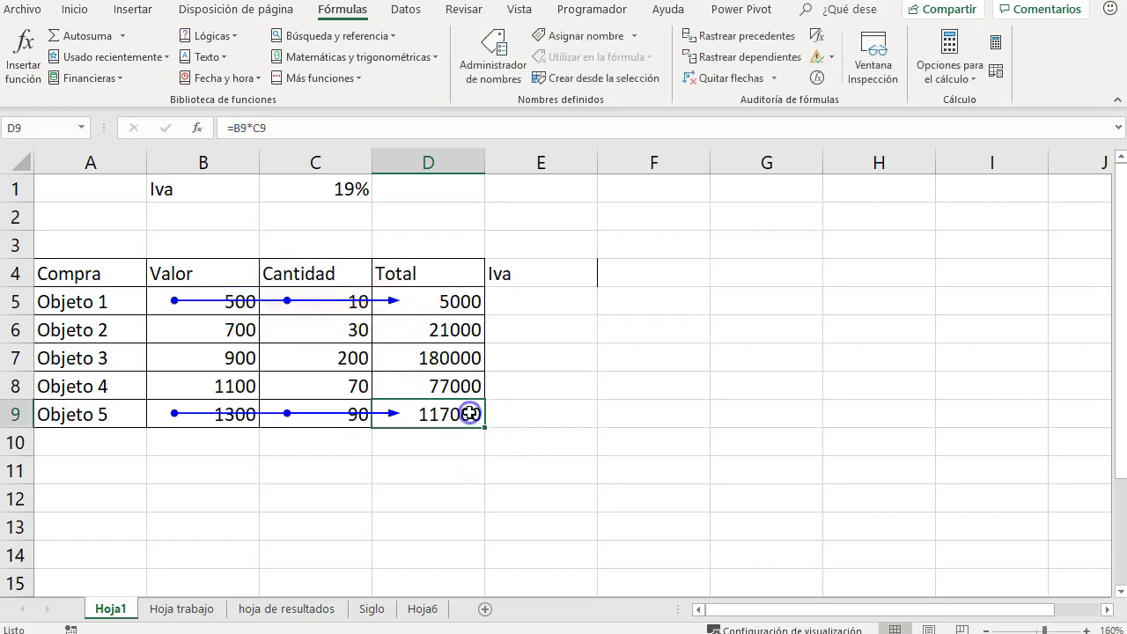
Step: Leave the Total formula in D9 unedited and remove the precedent arrows from the sheet
{"action": "left_click", "coordinate": [303, 126]}
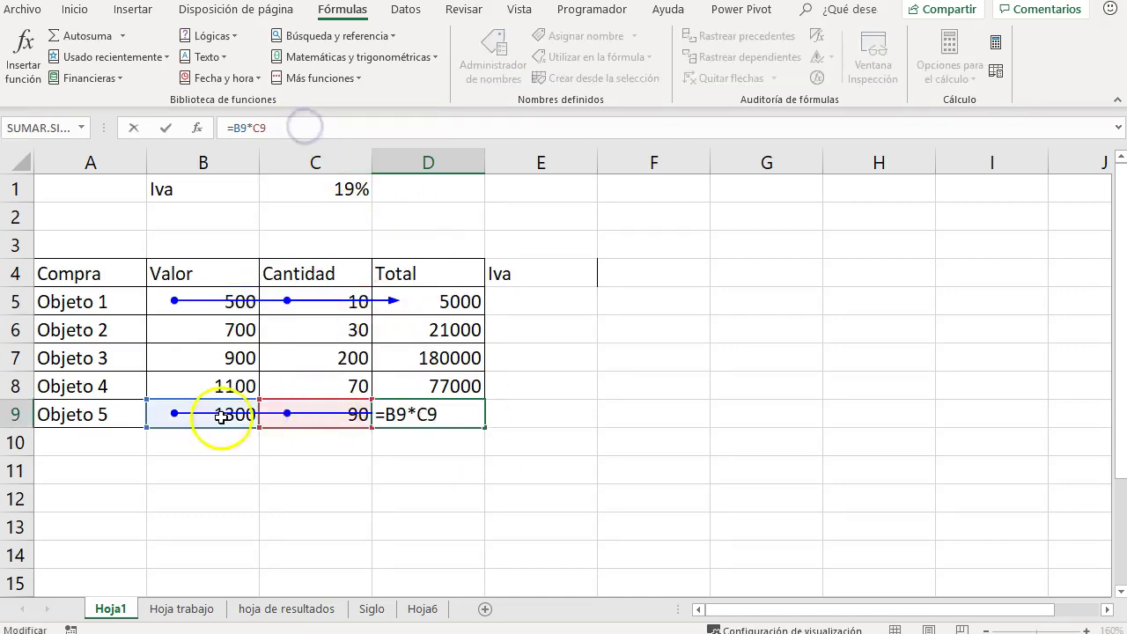
{"action": "key", "text": "Return"}
{"action": "left_click", "coordinate": [546, 304]}
{"action": "left_click", "coordinate": [710, 82]}
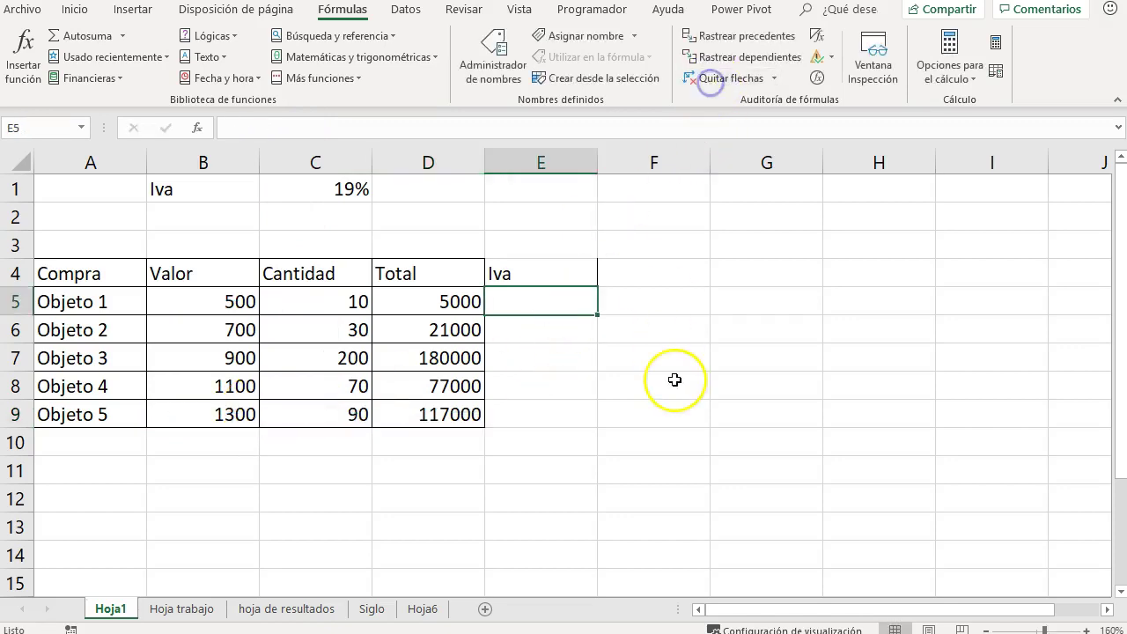
Step: Enter =D5*$C$1 in E5 to calculate the Iva for Objeto 1 with an absolute reference to the rate
{"action": "type", "text": "="}
{"action": "key", "text": "Left"}
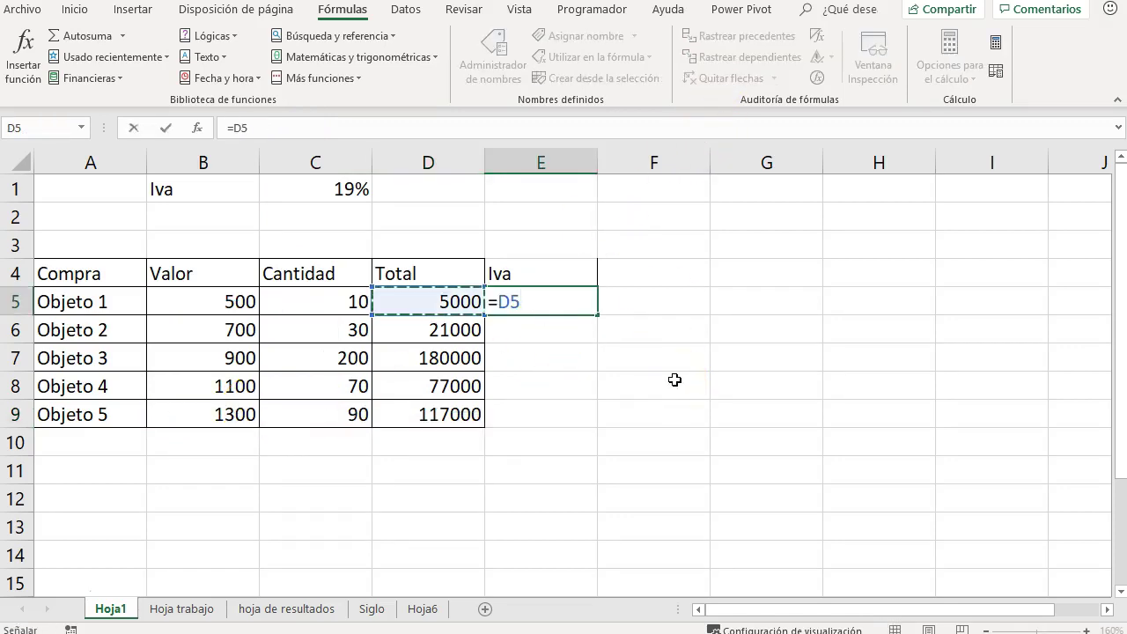
{"action": "type", "text": "*"}
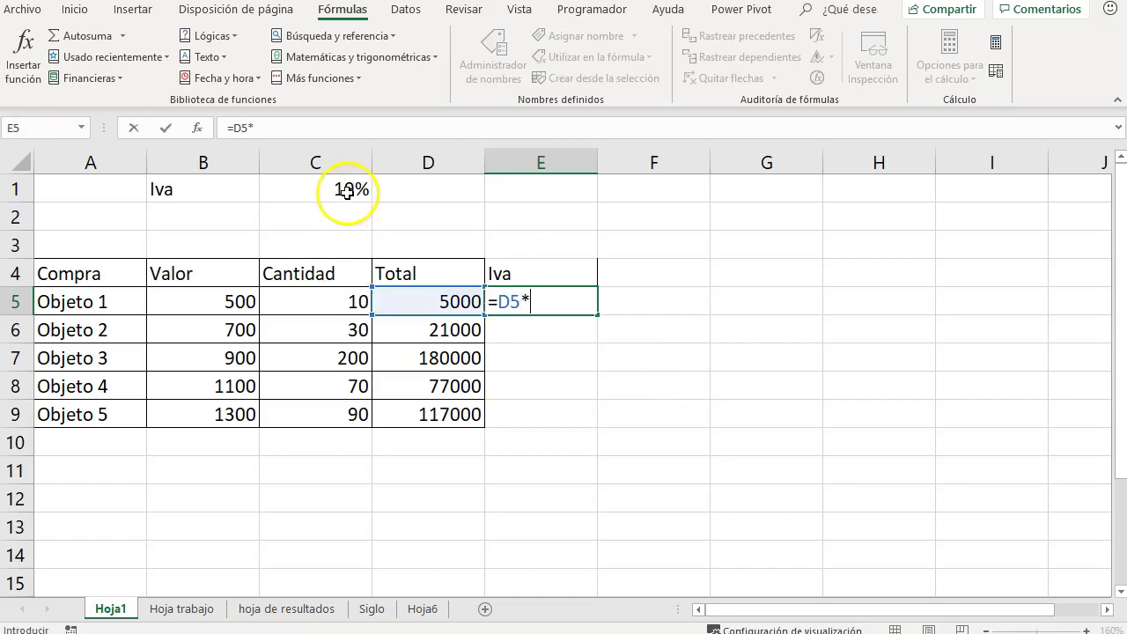
{"action": "left_click", "coordinate": [344, 187]}
{"action": "left_click", "coordinate": [280, 126]}
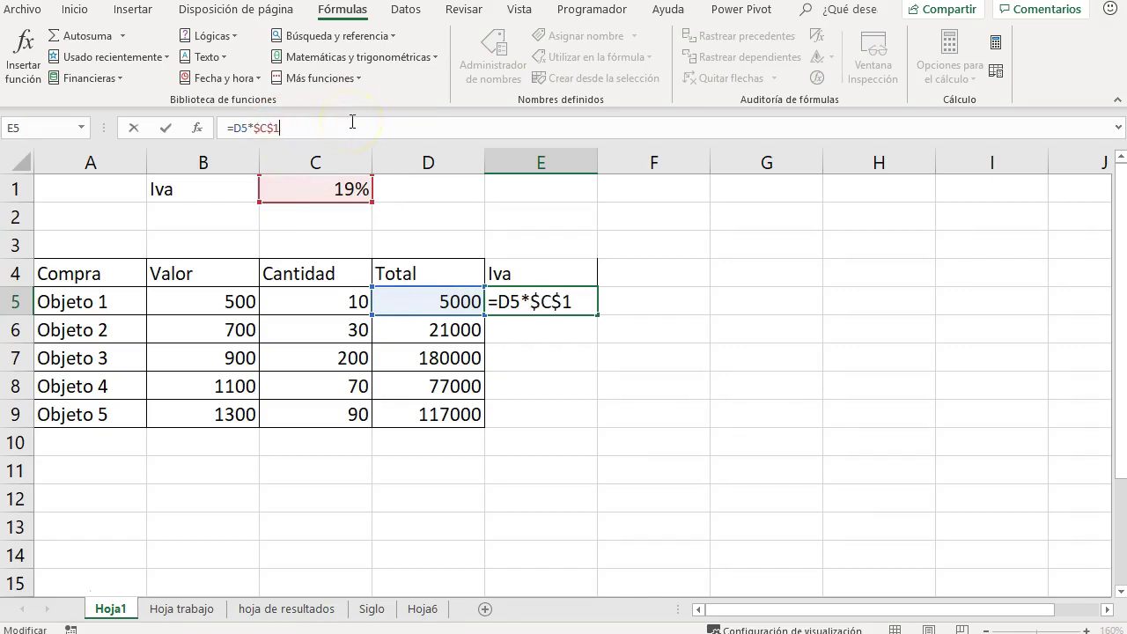
{"action": "key", "text": "Return"}
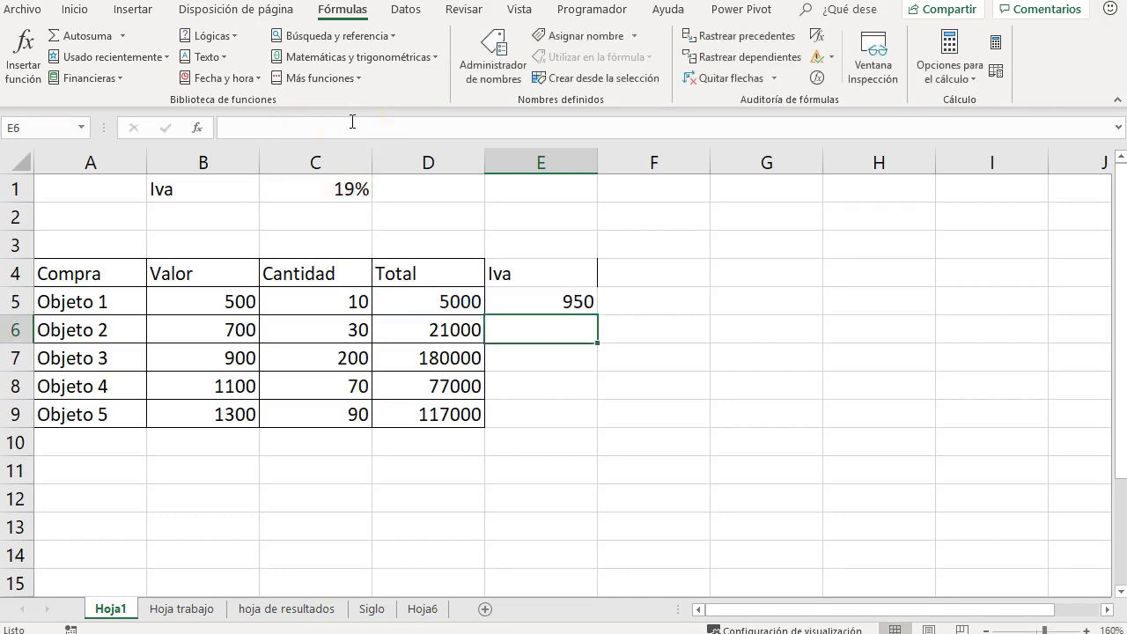
Step: Copy the Iva formula from E5 down to E9, tracing the precedents of both the E5 and E9 formulas
{"action": "left_click", "coordinate": [503, 297]}
{"action": "left_click", "coordinate": [715, 34]}
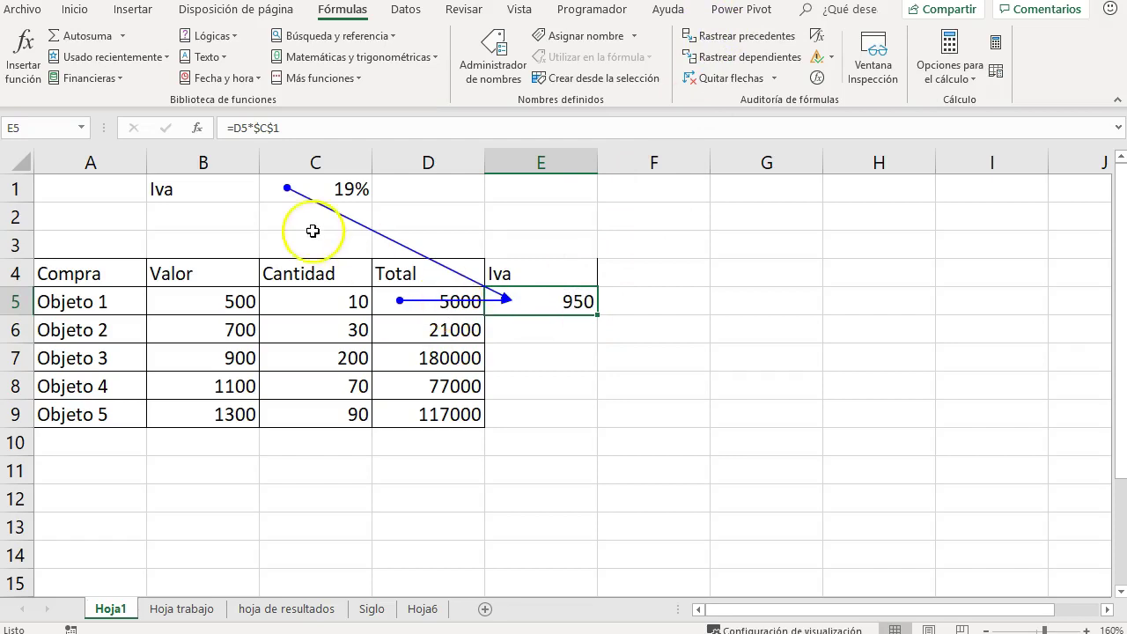
{"action": "left_click_drag", "start_coordinate": [596, 313], "coordinate": [585, 429]}
{"action": "left_click", "coordinate": [573, 415]}
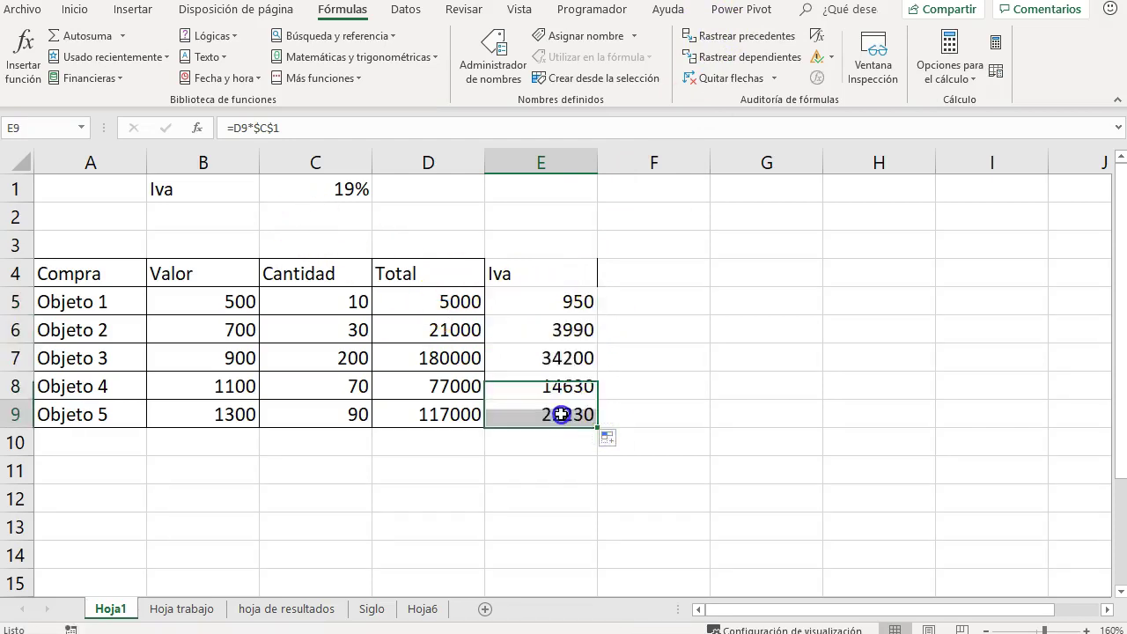
{"action": "left_click", "coordinate": [739, 37]}
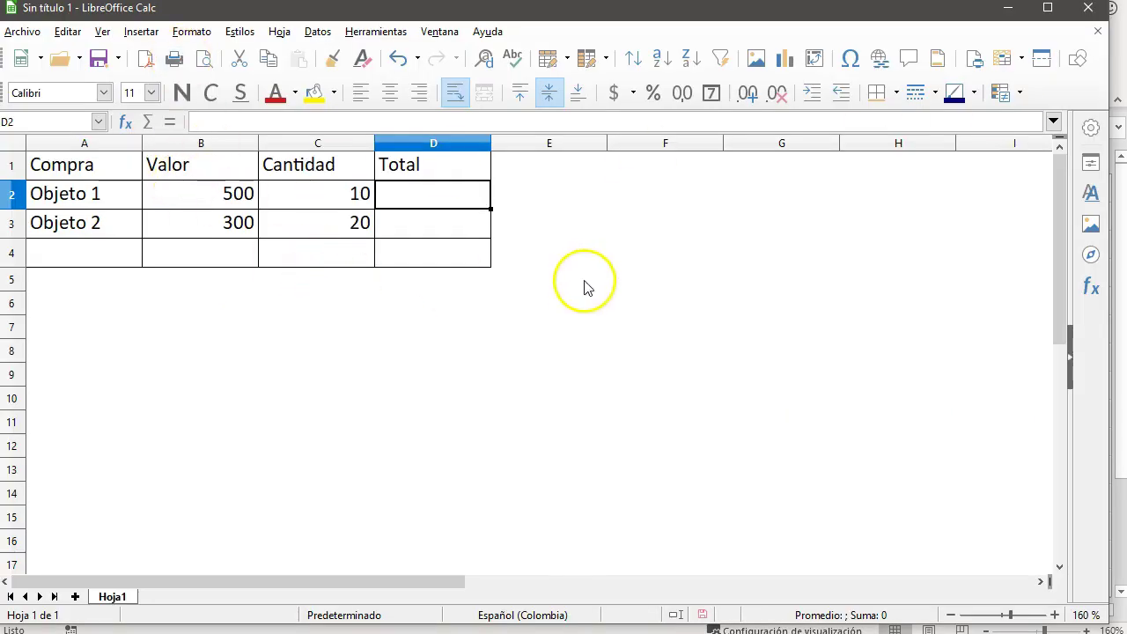
Step: Switch to LibreOffice Calc and enter =B2*C2 in D2 as the Total for Objeto 1
{"action": "type", "text": "="}
{"action": "key", "text": "Left"}
{"action": "key", "text": "Left"}
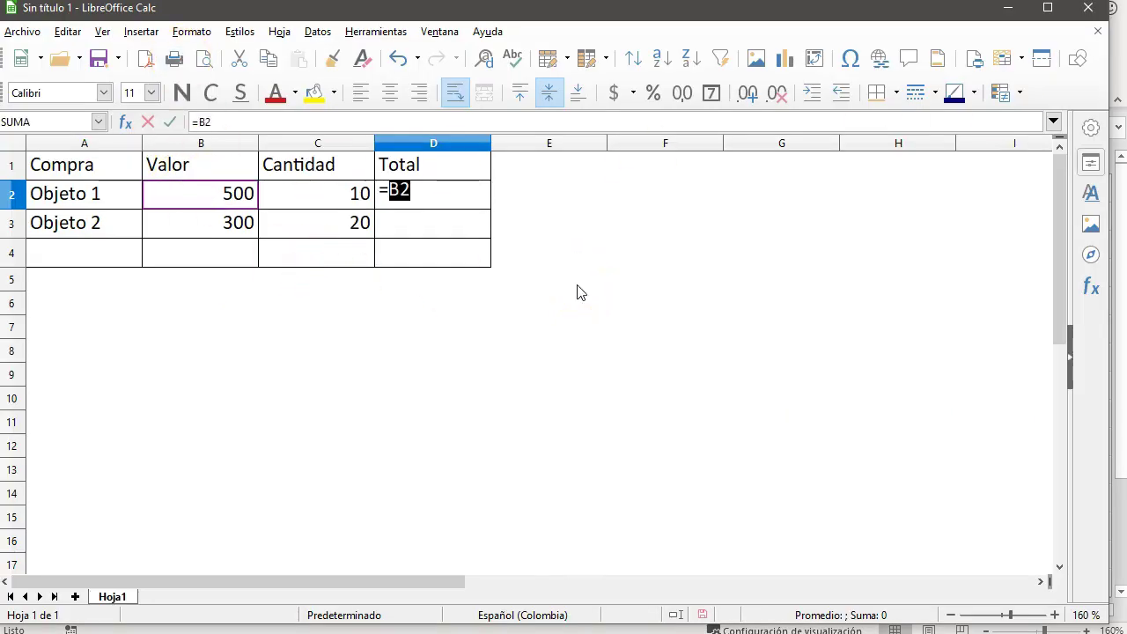
{"action": "type", "text": "*"}
{"action": "key", "text": "Left"}
{"action": "key", "text": "Left"}
{"action": "key", "text": "Left"}
{"action": "key", "text": "Right"}
{"action": "key", "text": "Right"}
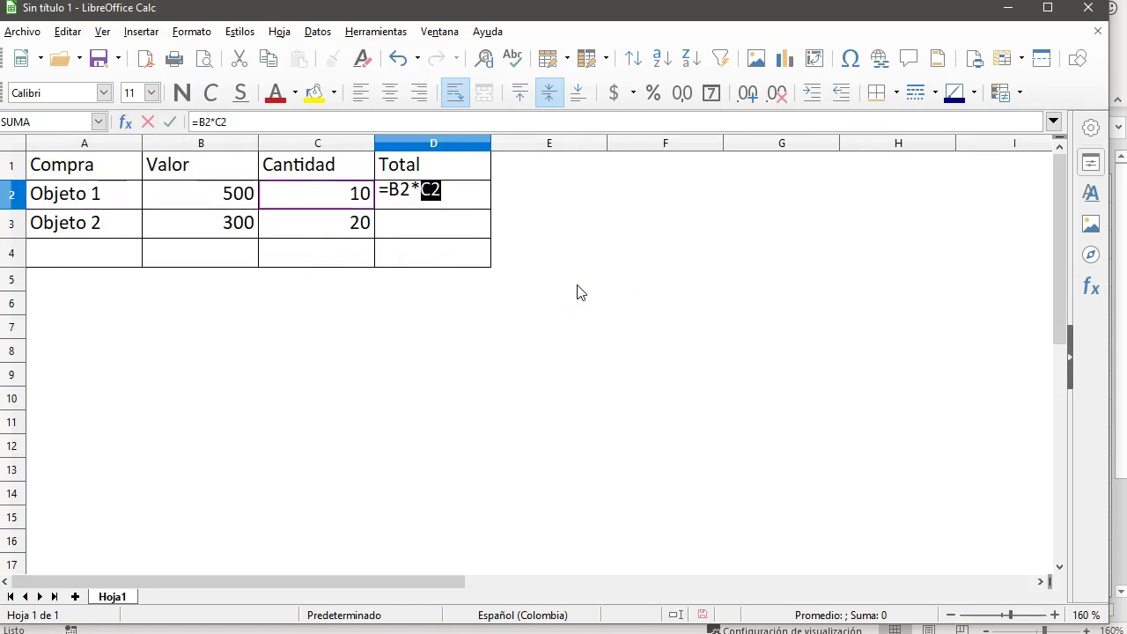
{"action": "key", "text": "Return"}
Step: Copy the Total formula from D2 down to D3 and select D3 to check its references
{"action": "left_click", "coordinate": [445, 184]}
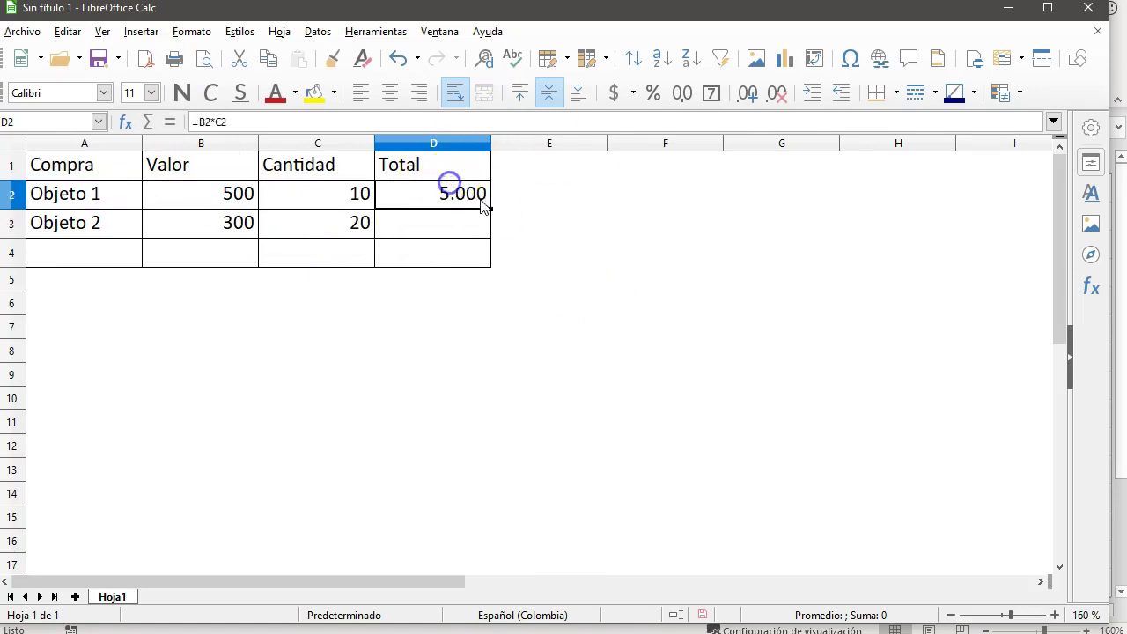
{"action": "left_click_drag", "start_coordinate": [490, 208], "coordinate": [483, 238]}
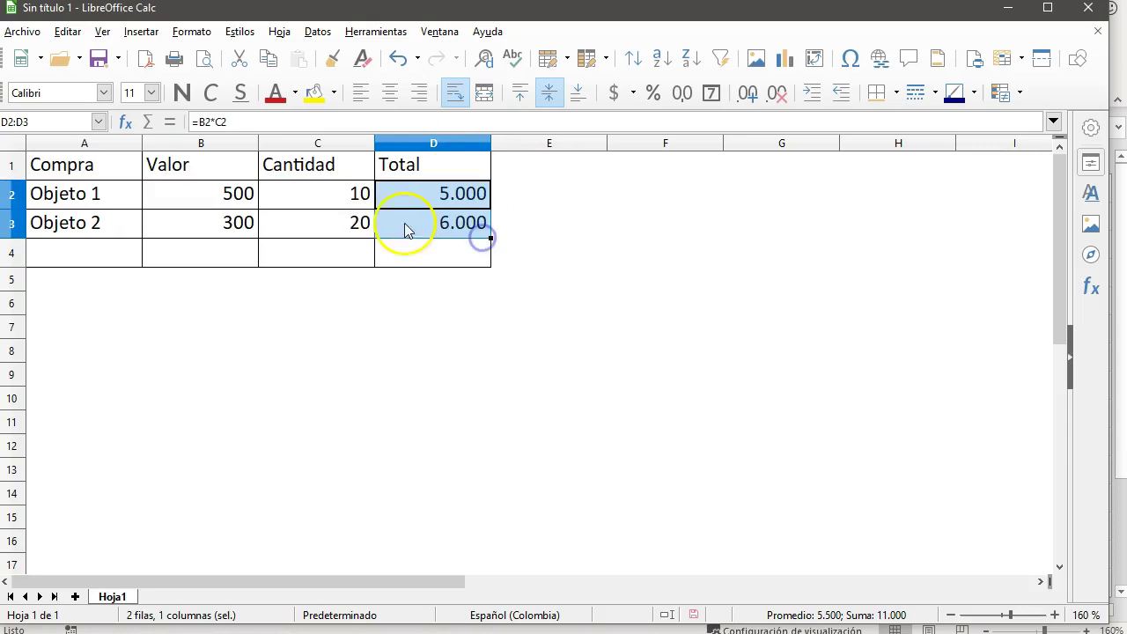
{"action": "left_click", "coordinate": [403, 223]}
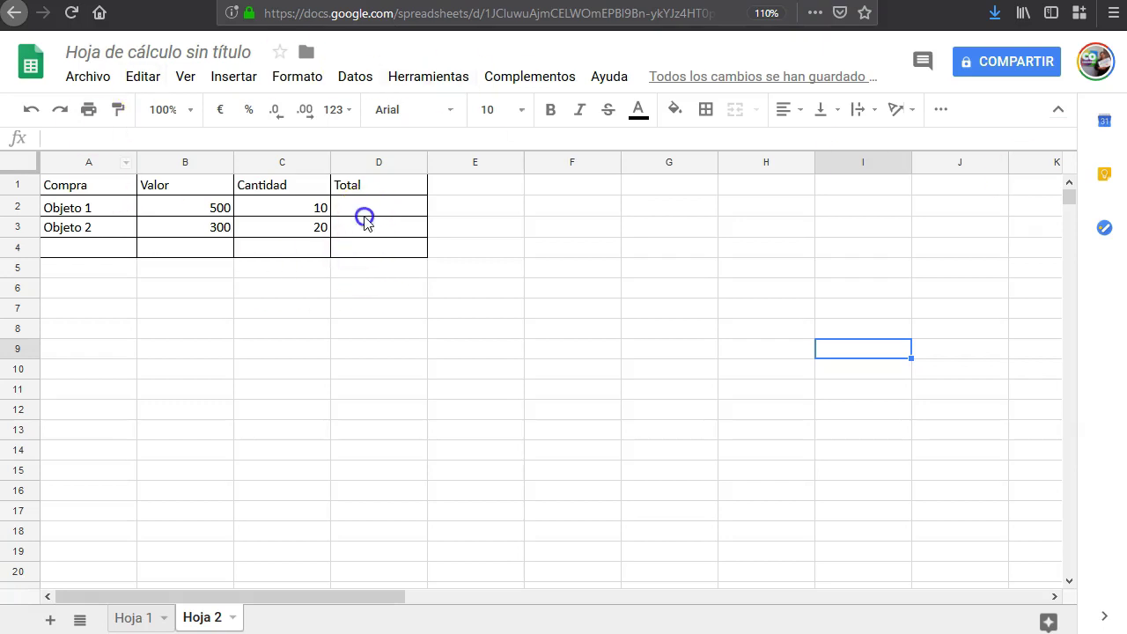
Step: Switch to Google Sheets, enter =B2*C2 in D2 on Hoja 2 and copy the formula down the Total column
{"action": "left_click", "coordinate": [365, 213]}
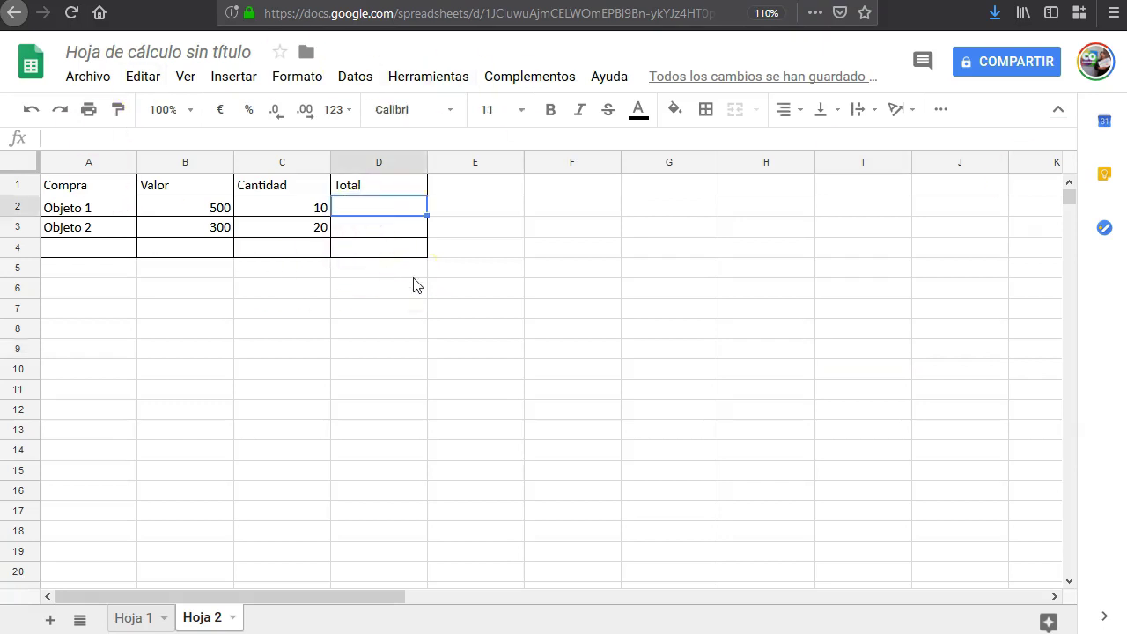
{"action": "type", "text": "=C2"}
{"action": "key", "text": "Left"}
{"action": "key", "text": "Left"}
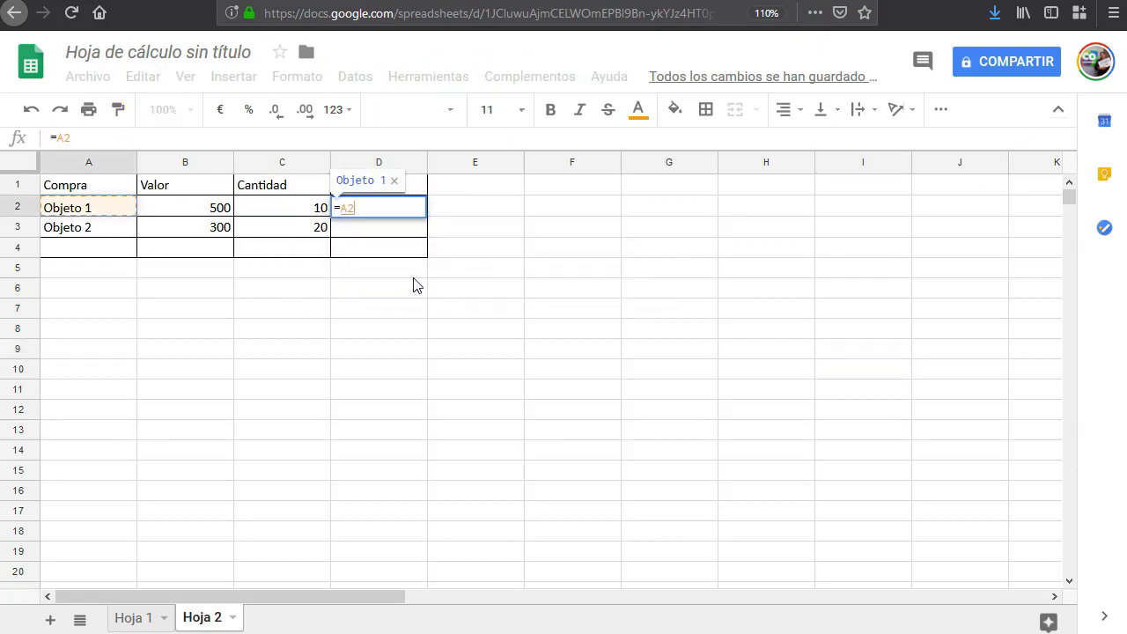
{"action": "key", "text": "Right"}
{"action": "type", "text": "*-"}
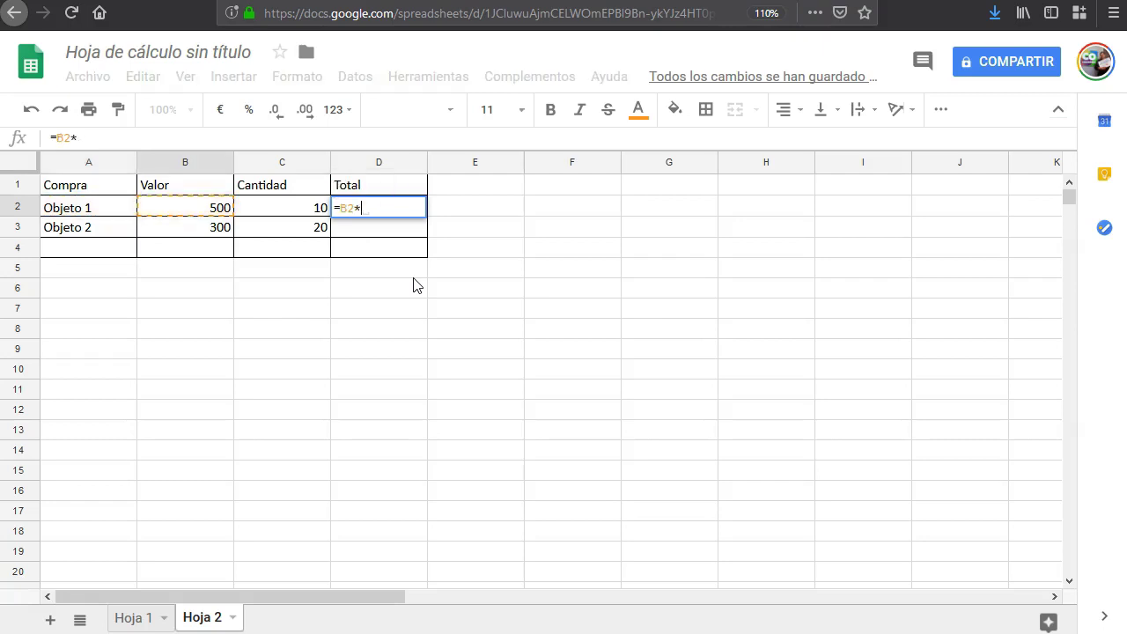
{"action": "key", "text": "Left"}
{"action": "key", "text": "Return"}
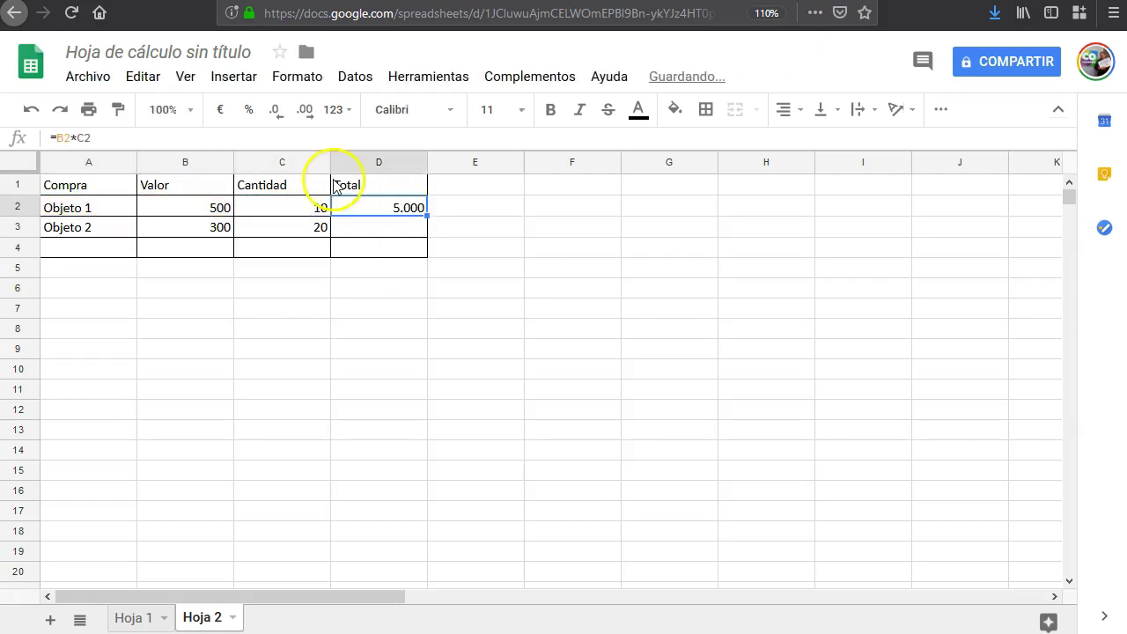
{"action": "left_click_drag", "start_coordinate": [428, 215], "coordinate": [372, 262]}
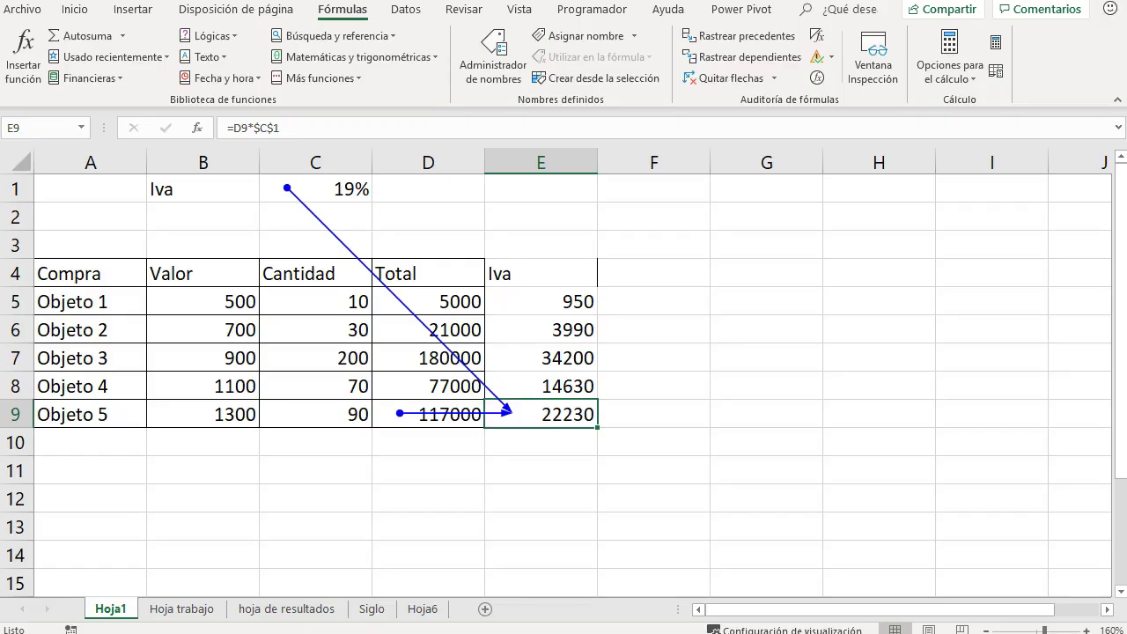
Step: Switch back to Excel, remove the tracer arrows from Hoja1 and open the Hoja trabajo sheet
{"action": "left_click", "coordinate": [314, 333]}
{"action": "left_click", "coordinate": [756, 81]}
{"action": "left_click", "coordinate": [201, 616]}
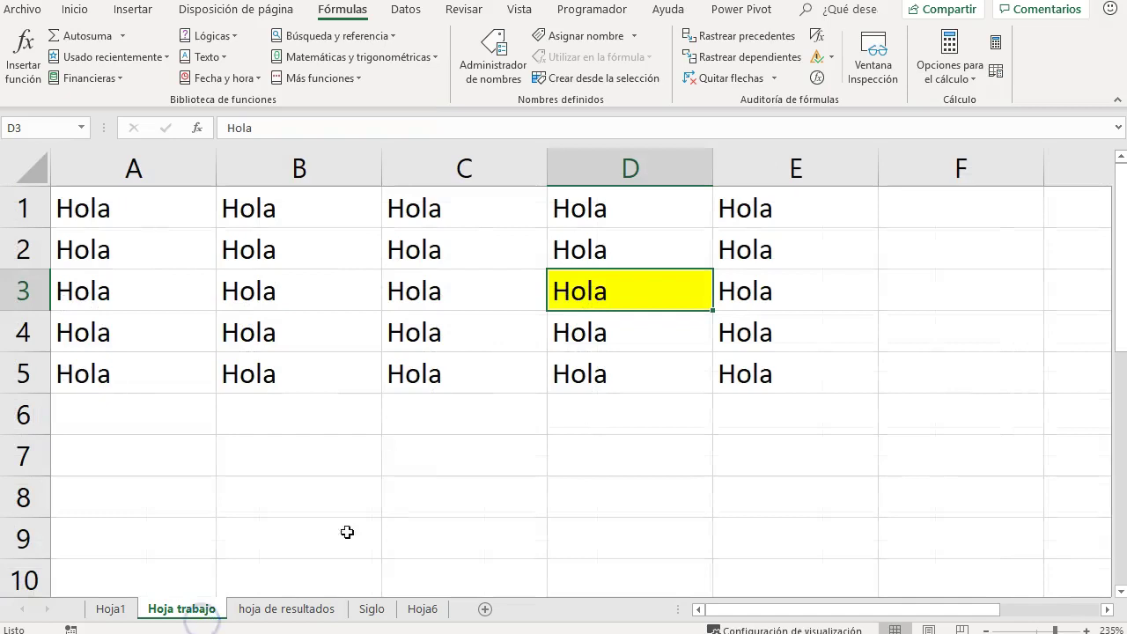
Step: Enter the date 12/12/1974 in B6 below the Hola cells
{"action": "left_click", "coordinate": [362, 306]}
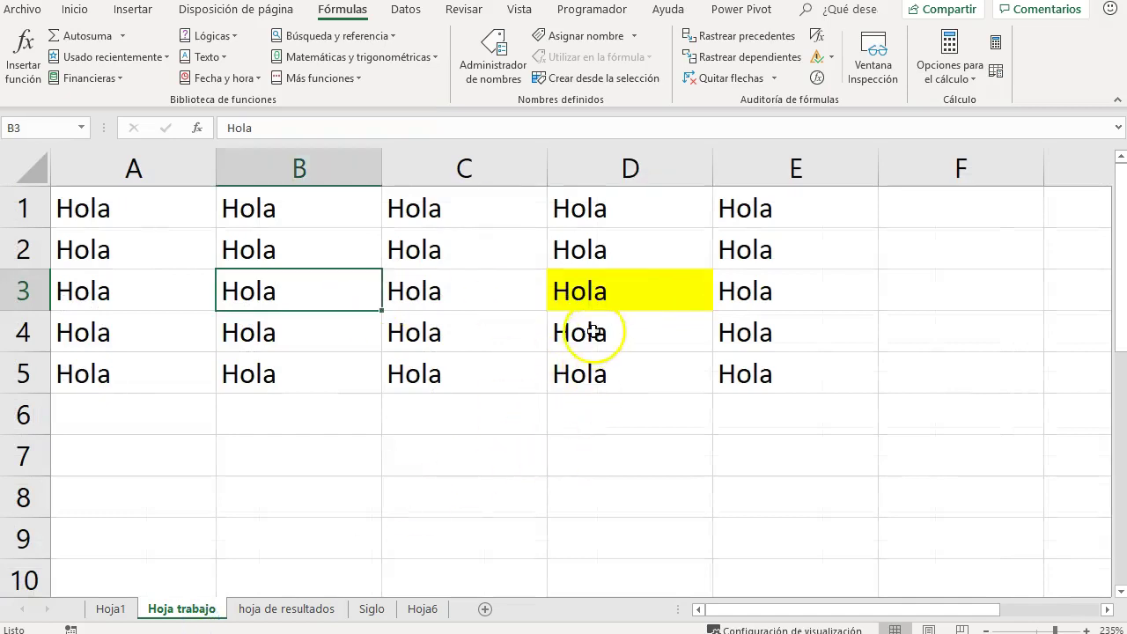
{"action": "left_click", "coordinate": [599, 301]}
{"action": "left_click", "coordinate": [287, 426]}
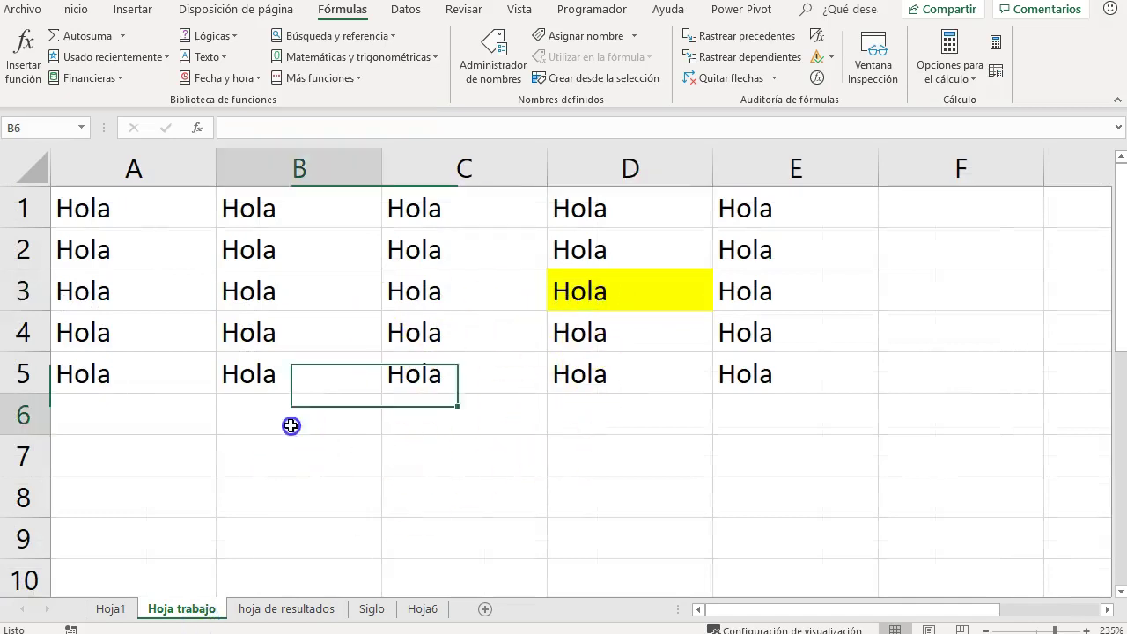
{"action": "type", "text": "12/12/1974"}
{"action": "key", "text": "Return"}
Step: Enter =B6+1 in C6 to add one day to the date
{"action": "left_click", "coordinate": [490, 426]}
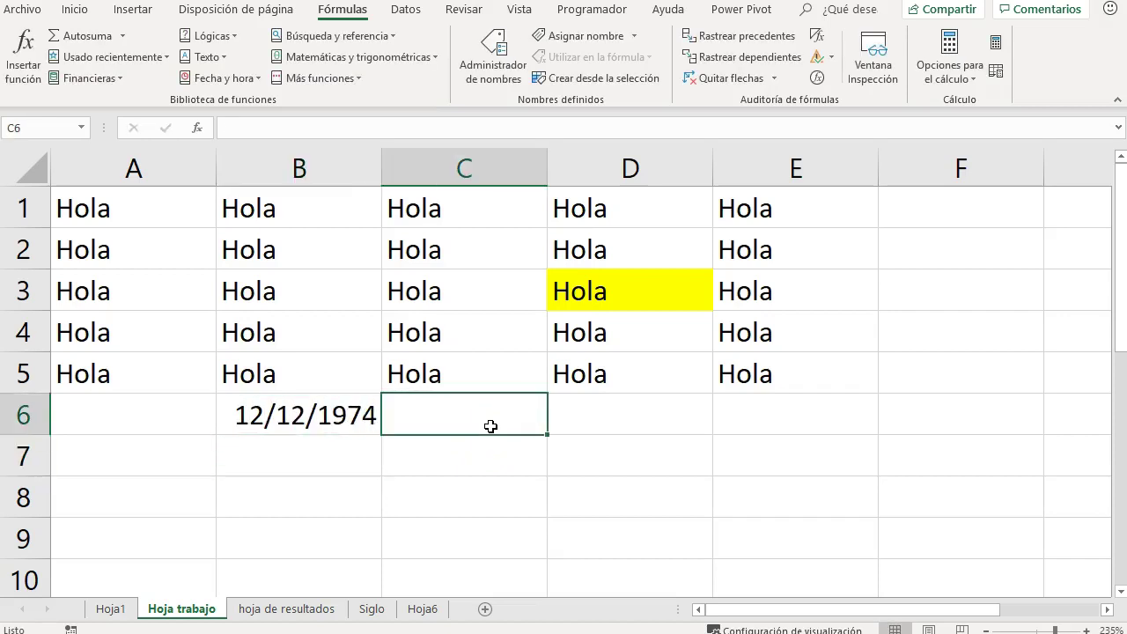
{"action": "type", "text": "="}
{"action": "key", "text": "Left"}
{"action": "type", "text": "+"}
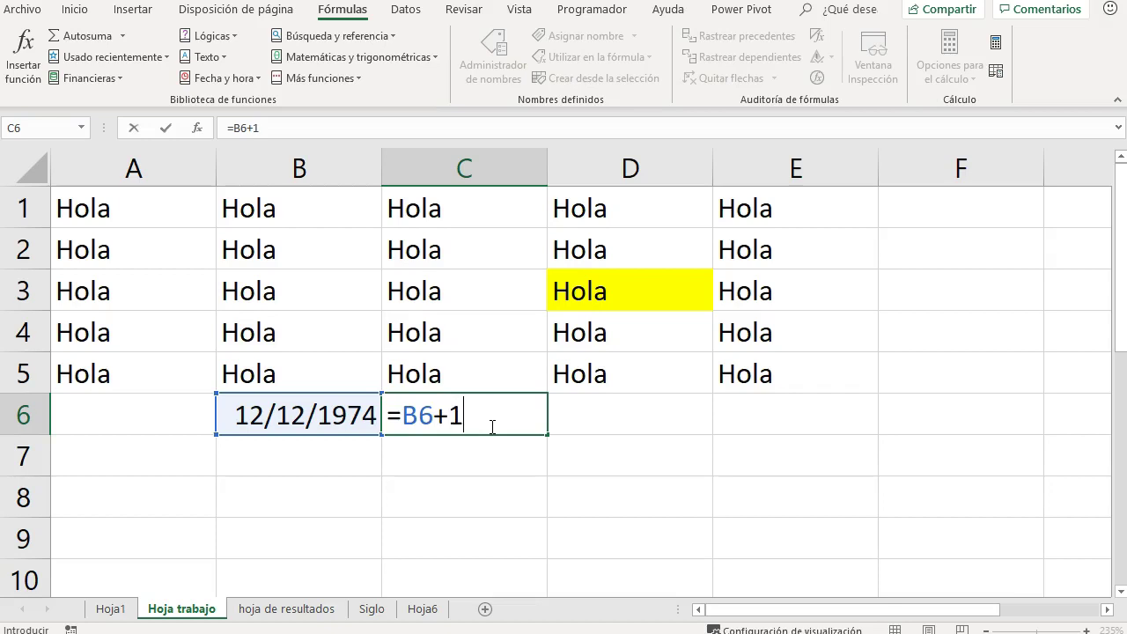
{"action": "key", "text": "Return"}
{"action": "left_click", "coordinate": [491, 425]}
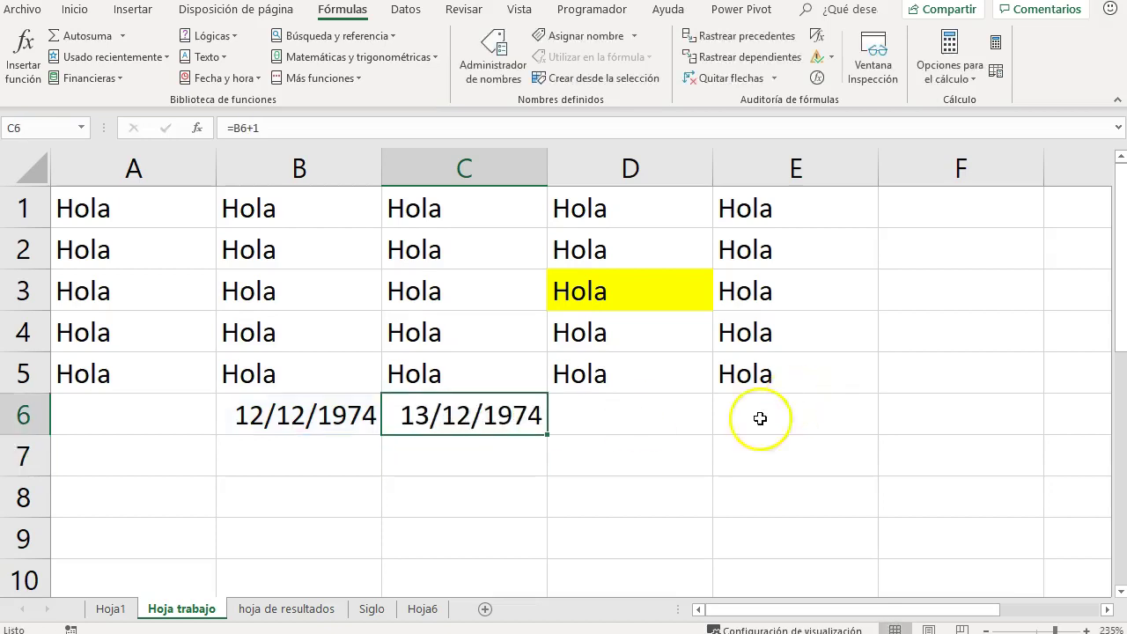
Step: Enter the time 8:00 in B7 and the time 11:00 in D7
{"action": "left_click", "coordinate": [320, 443]}
{"action": "type", "text": "08"}
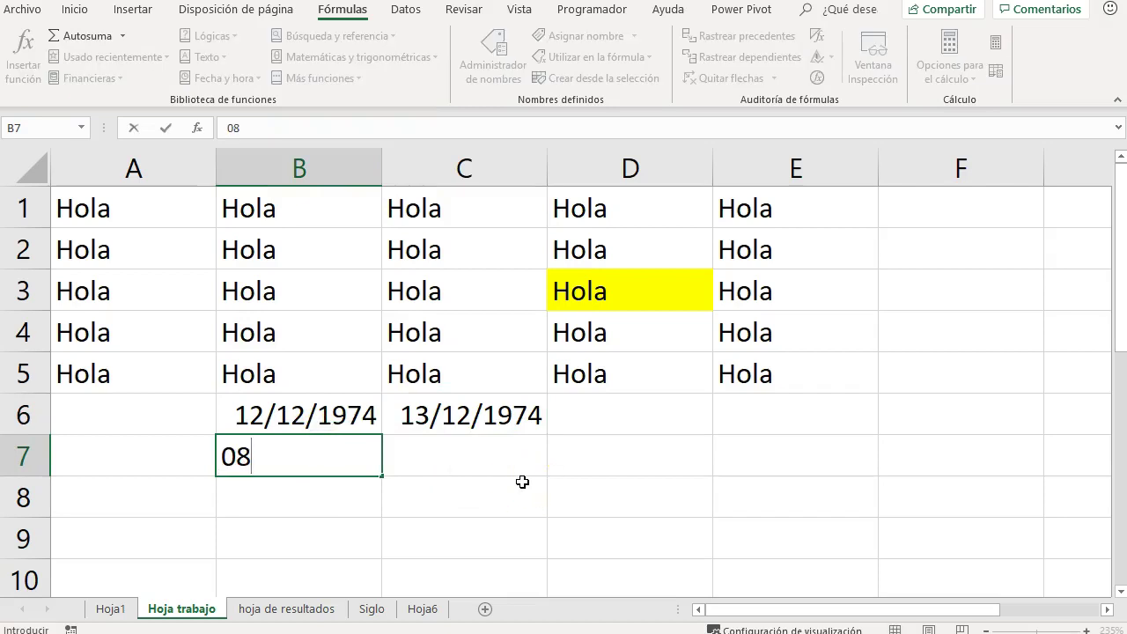
{"action": "key", "text": "ctrl+Return"}
{"action": "key", "text": "Right"}
{"action": "key", "text": "Right"}
{"action": "type", "text": "11:"}
{"action": "key", "text": "ctrl+Return"}
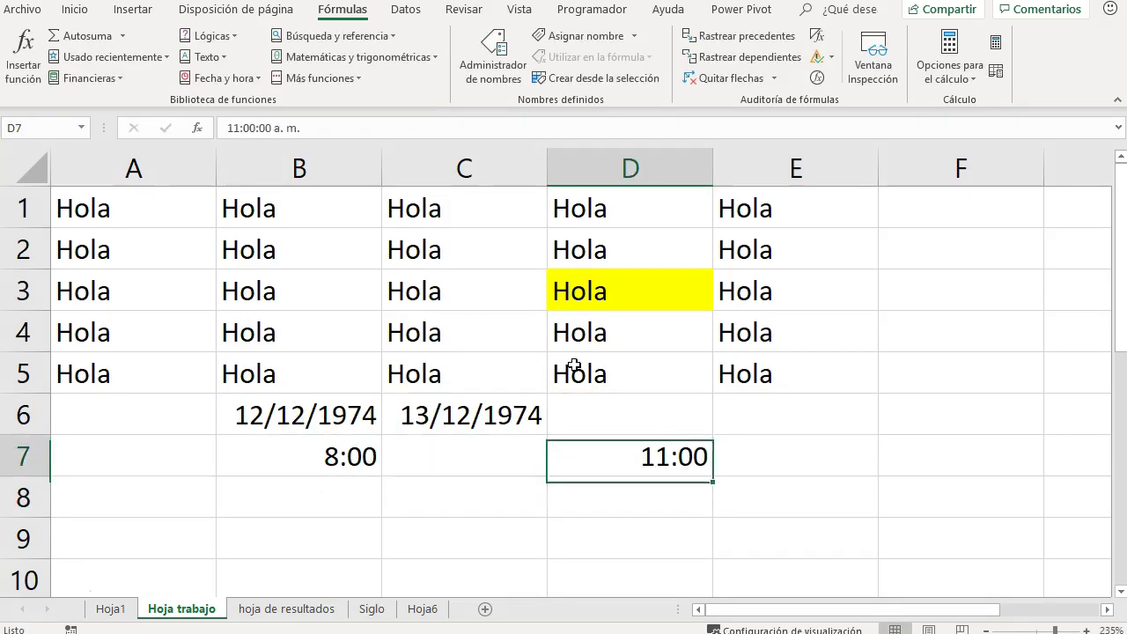
Step: Enter =D7-B7 in E7 to subtract the start time from the end time
{"action": "key", "text": "Right"}
{"action": "type", "text": "="}
{"action": "key", "text": "Left"}
{"action": "type", "text": "-"}
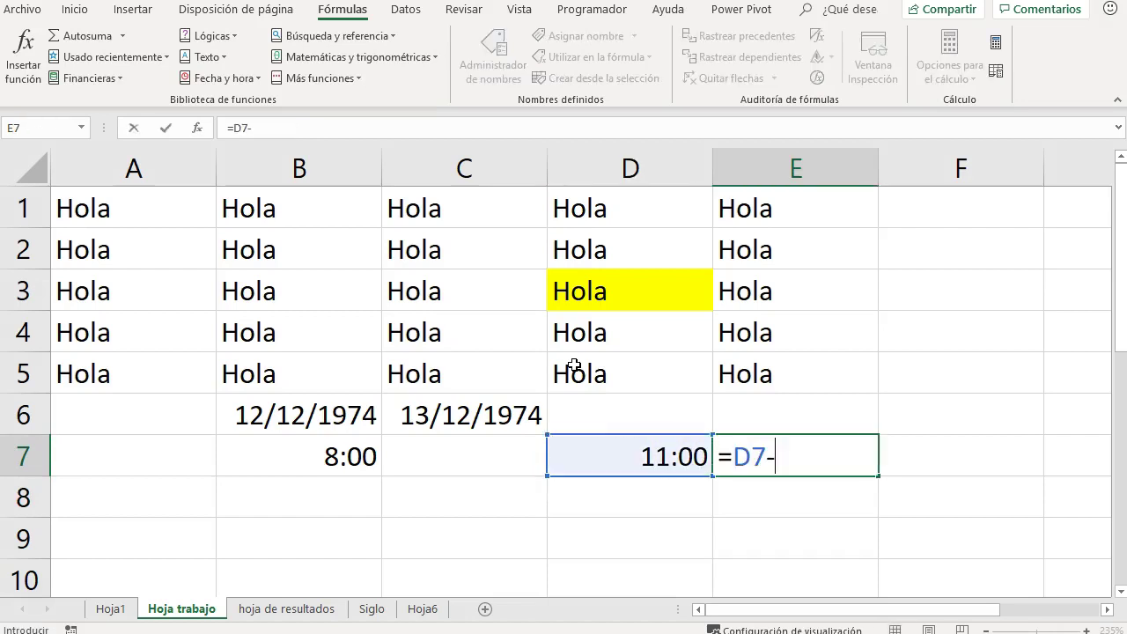
{"action": "key", "text": "Left"}
{"action": "key", "text": "Left"}
{"action": "key", "text": "Left"}
{"action": "key", "text": "Return"}
{"action": "key", "text": "Up"}
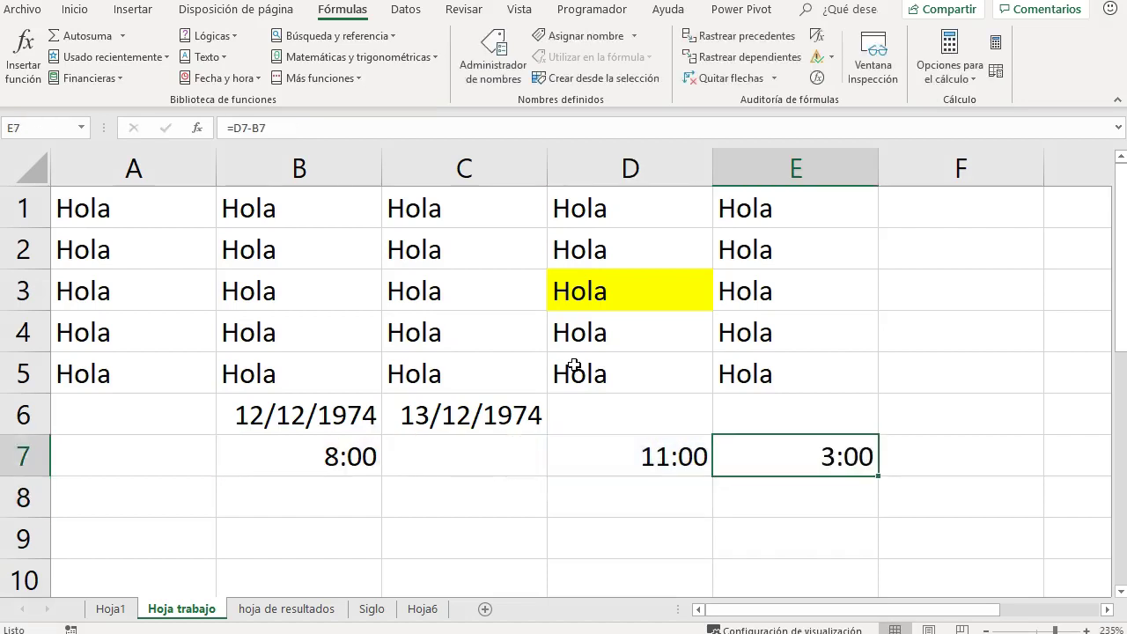
Step: On the hoja de resultados sheet, view the full text of A1 and enter Simón Bolívar in A2
{"action": "left_click", "coordinate": [285, 608]}
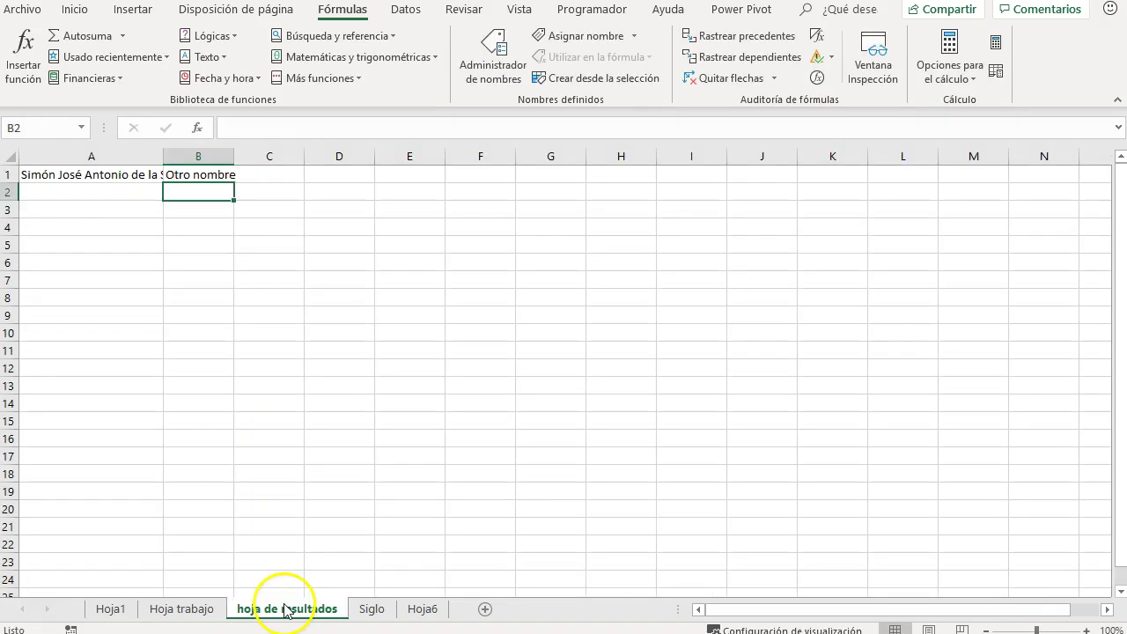
{"action": "left_click", "coordinate": [137, 176]}
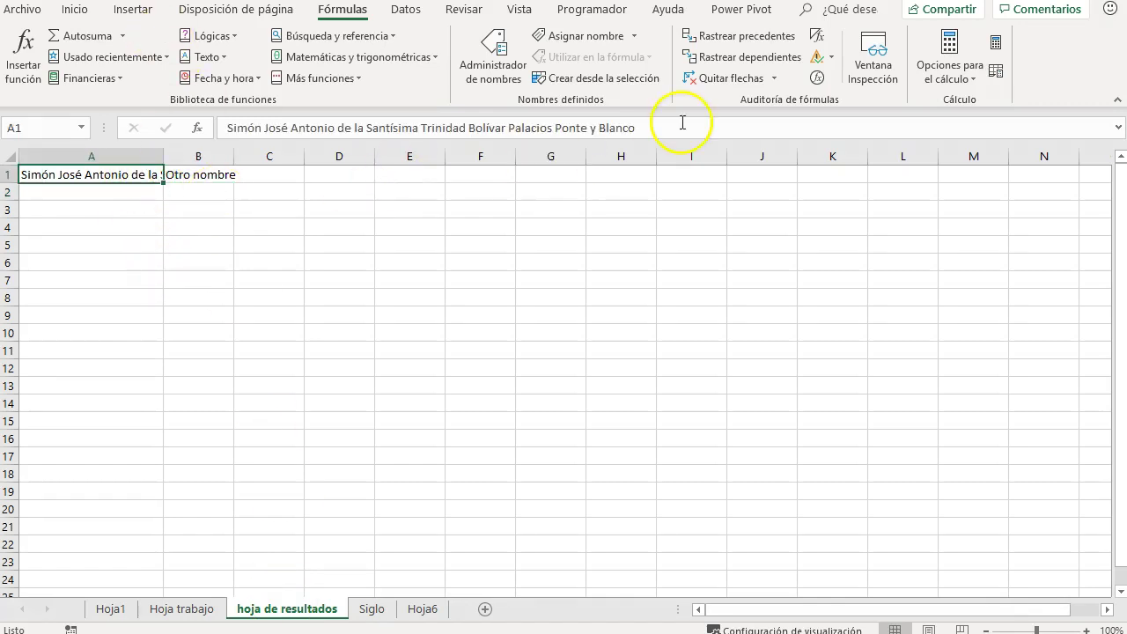
{"action": "left_click", "coordinate": [147, 192]}
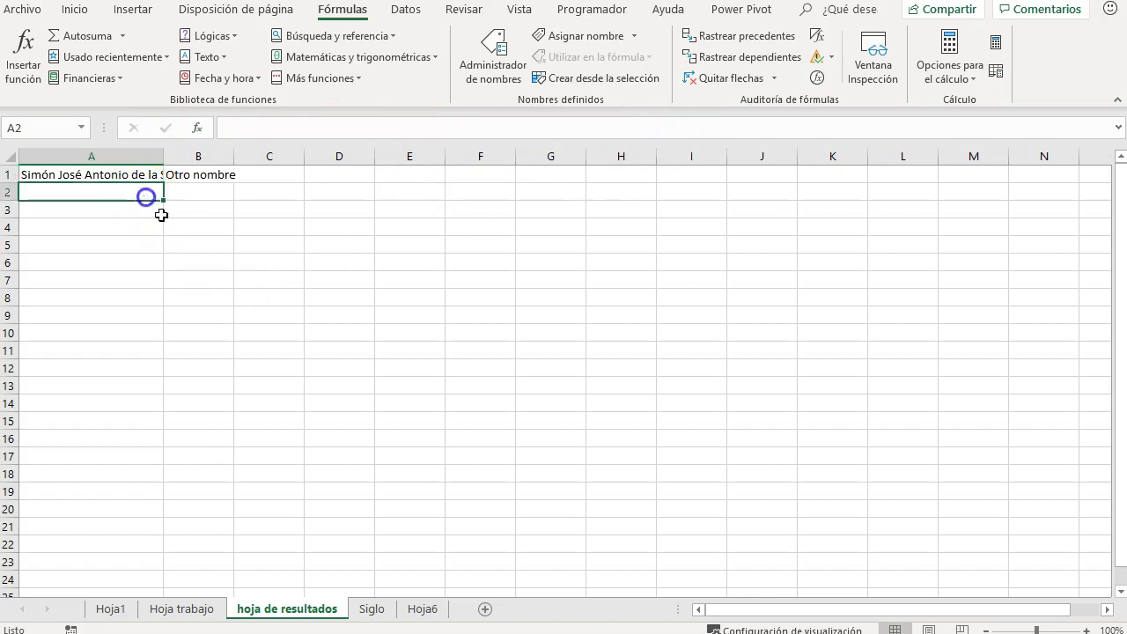
{"action": "type", "text": "Simpó"}
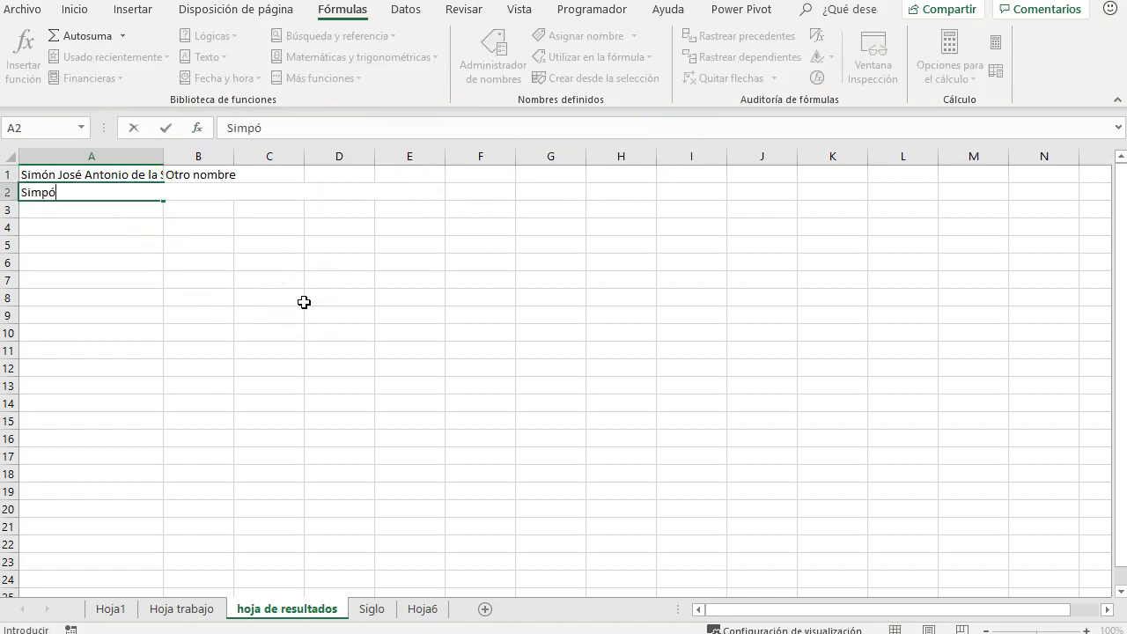
{"action": "key", "text": "BackSpace"}
{"action": "key", "text": "BackSpace"}
{"action": "type", "text": "ón Bolívar"}
{"action": "key", "text": "Return"}
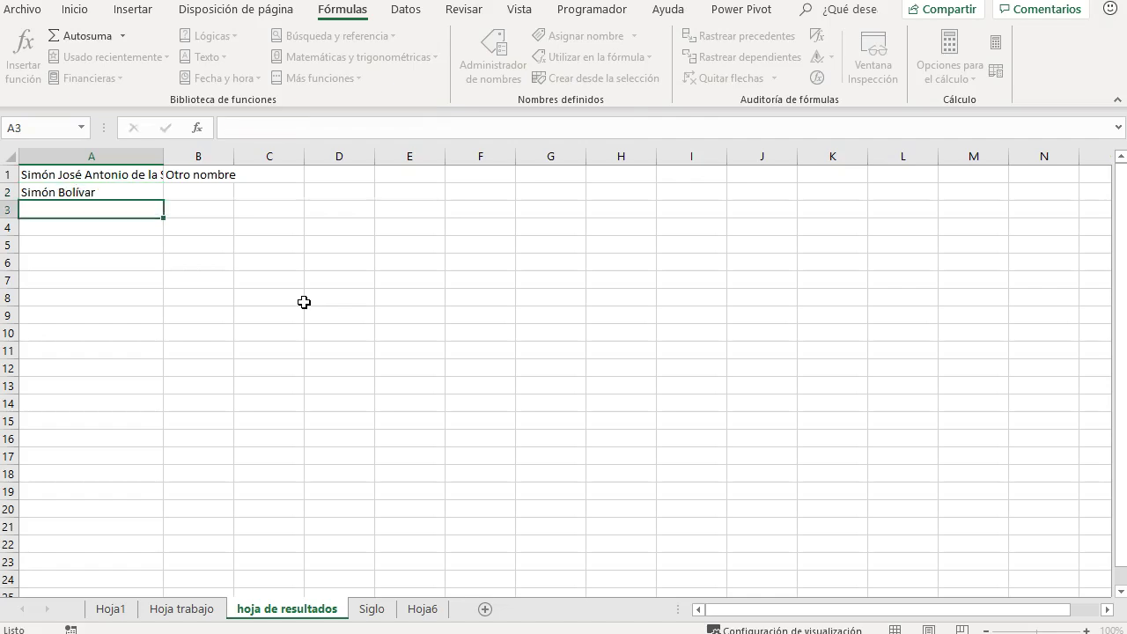
Step: Narrow column A slightly, keeping A2 selected
{"action": "key", "text": "Up"}
{"action": "mouse_move", "coordinate": [164, 157]}
{"action": "left_mouse_down"}
{"action": "mouse_move", "coordinate": [252, 137]}
{"action": "mouse_move", "coordinate": [438, 159]}
{"action": "mouse_move", "coordinate": [151, 160]}
{"action": "left_mouse_up"}
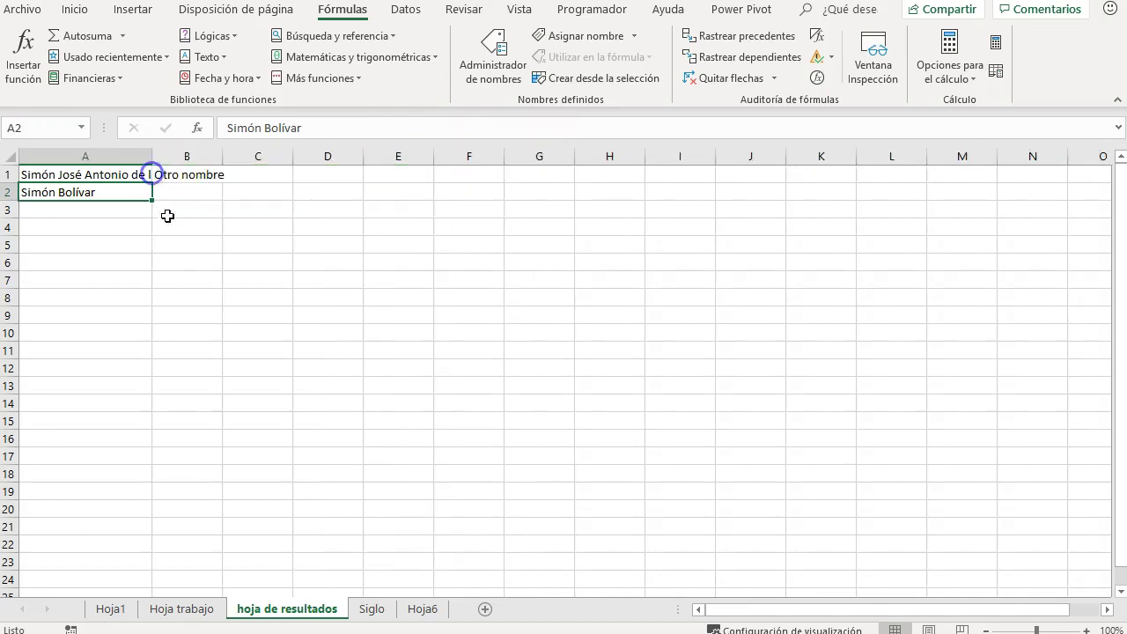
Step: On the Siglo sheet, enter =100-40 in A1 as a formula with fixed numbers
{"action": "left_click", "coordinate": [131, 173]}
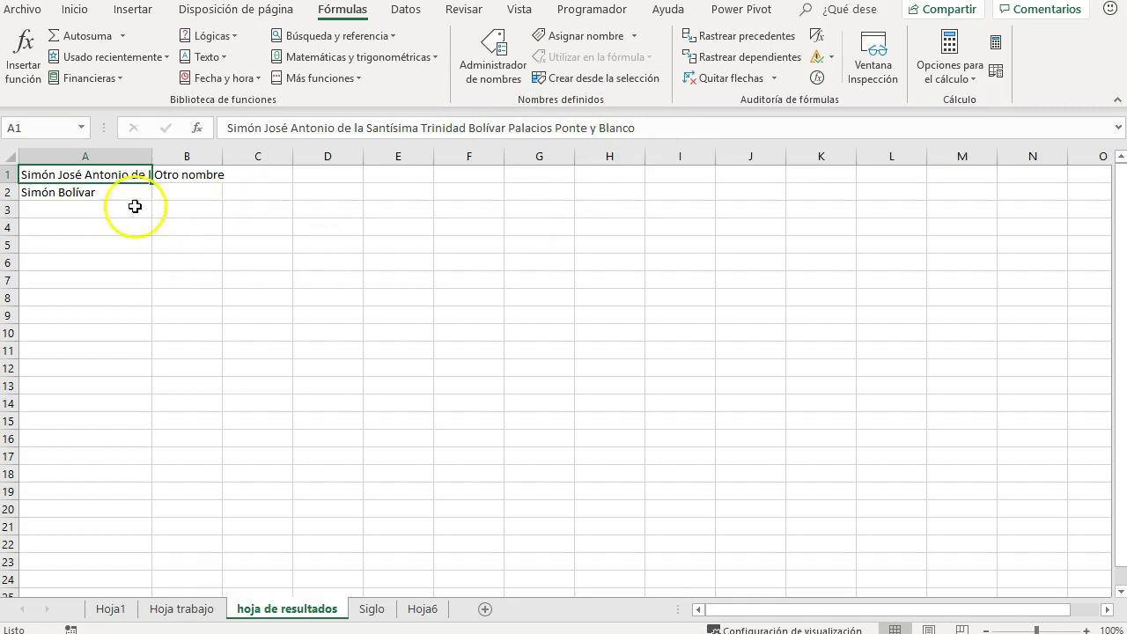
{"action": "left_click", "coordinate": [380, 612]}
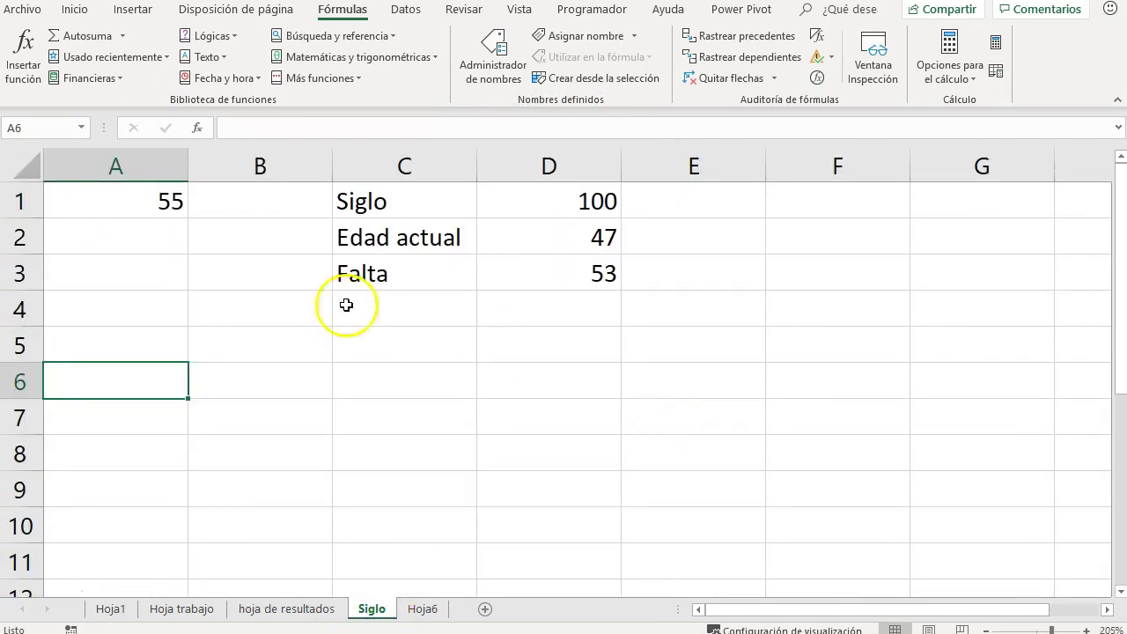
{"action": "left_click", "coordinate": [154, 201]}
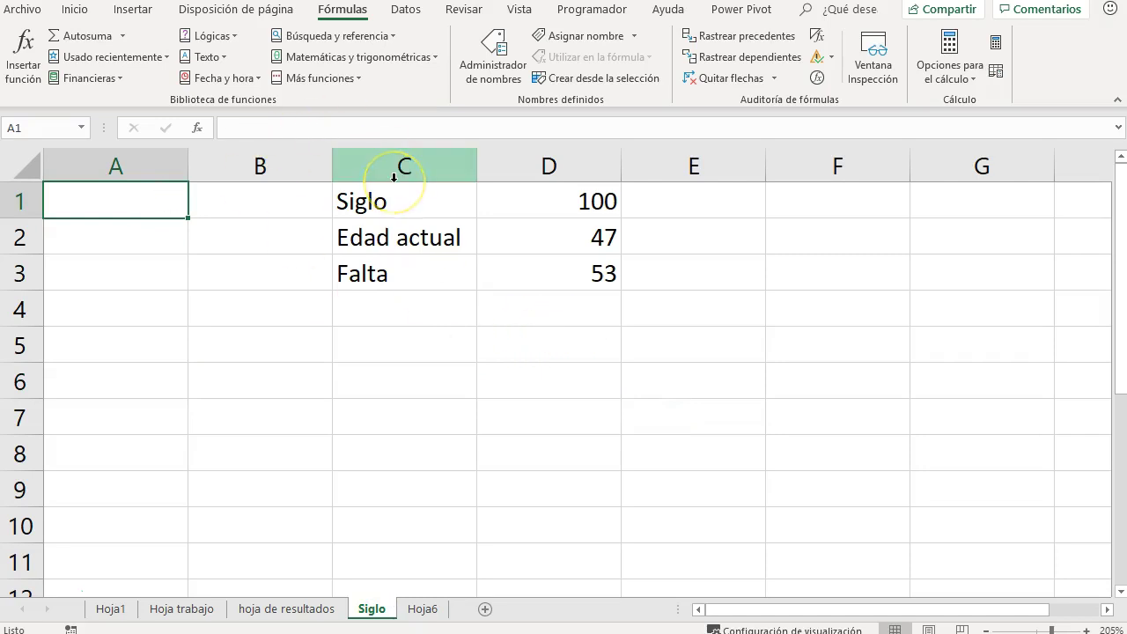
{"action": "type", "text": "=100-40"}
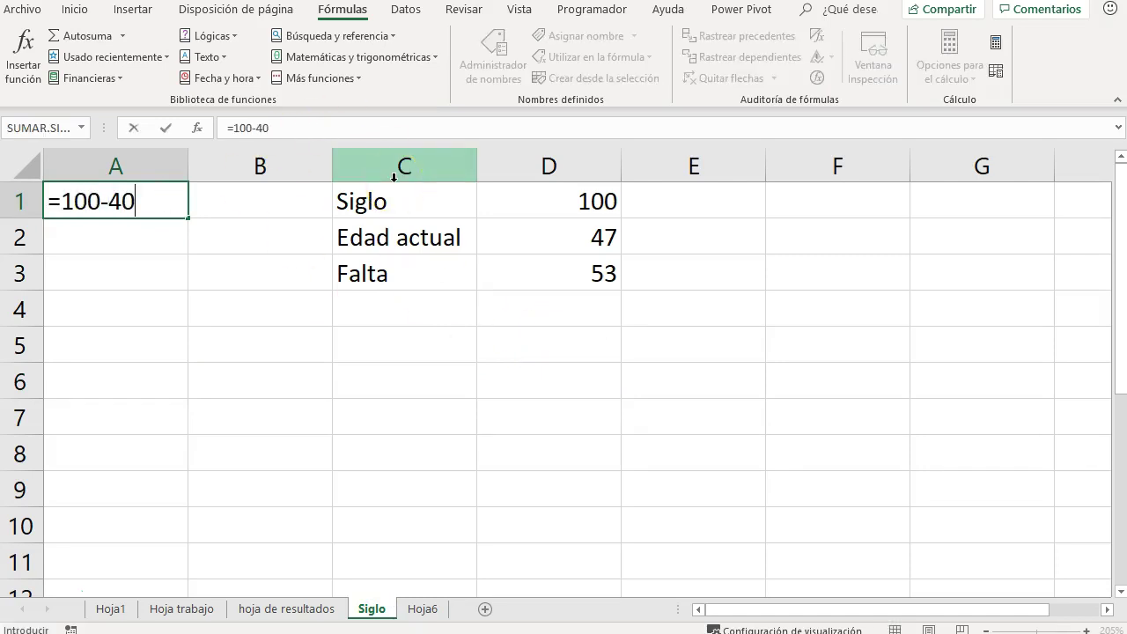
{"action": "key", "text": "Return"}
{"action": "key", "text": "Up"}
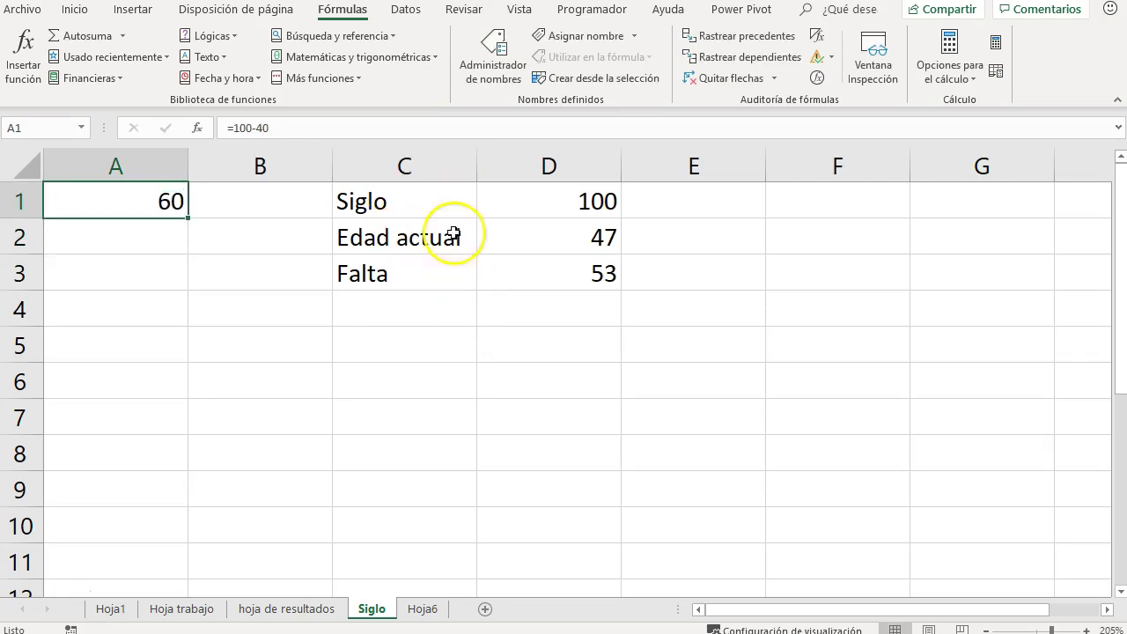
Step: Clear the Falta value in D3 and enter =D1-D2 there to subtract the current age from the century
{"action": "left_click", "coordinate": [592, 198]}
{"action": "left_click", "coordinate": [610, 228]}
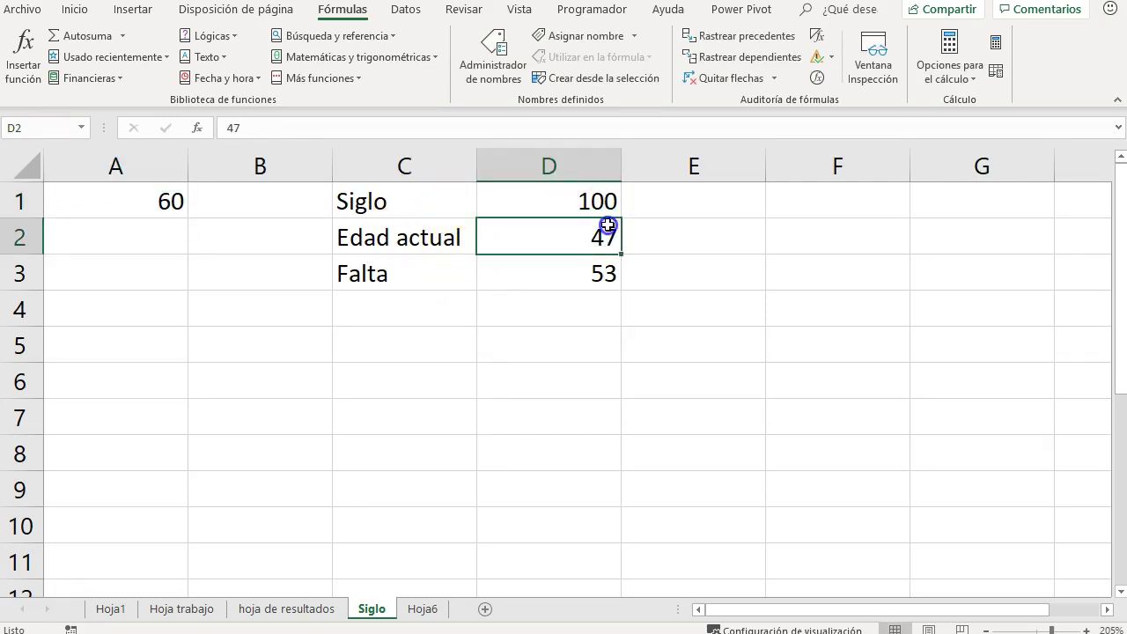
{"action": "left_click", "coordinate": [570, 279]}
{"action": "key", "text": "Delete"}
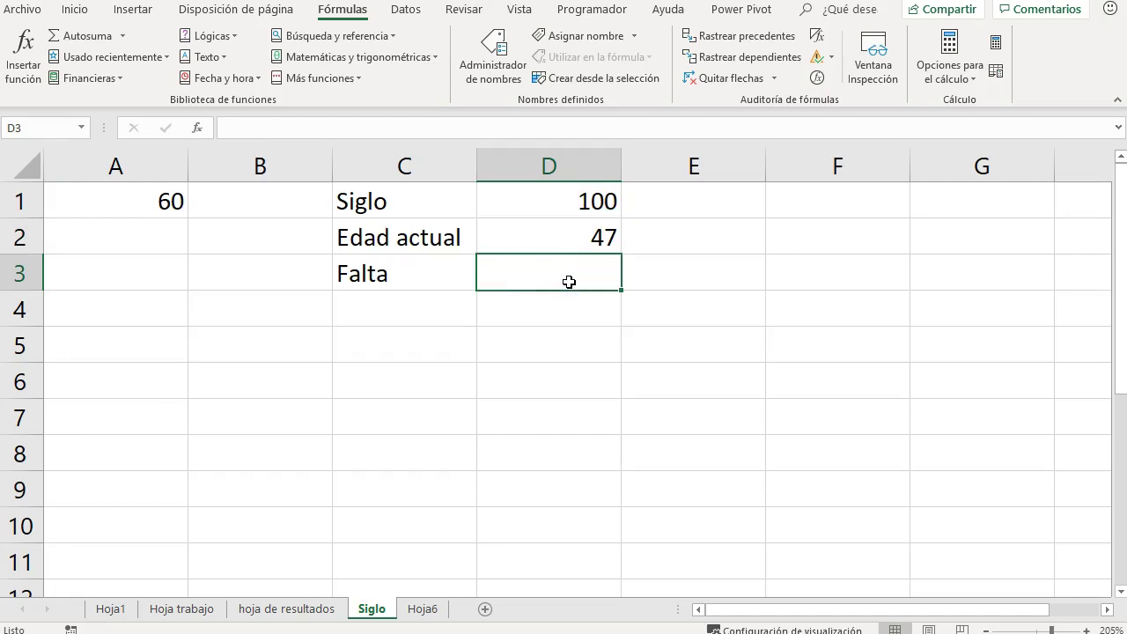
{"action": "type", "text": "=D1-D2"}
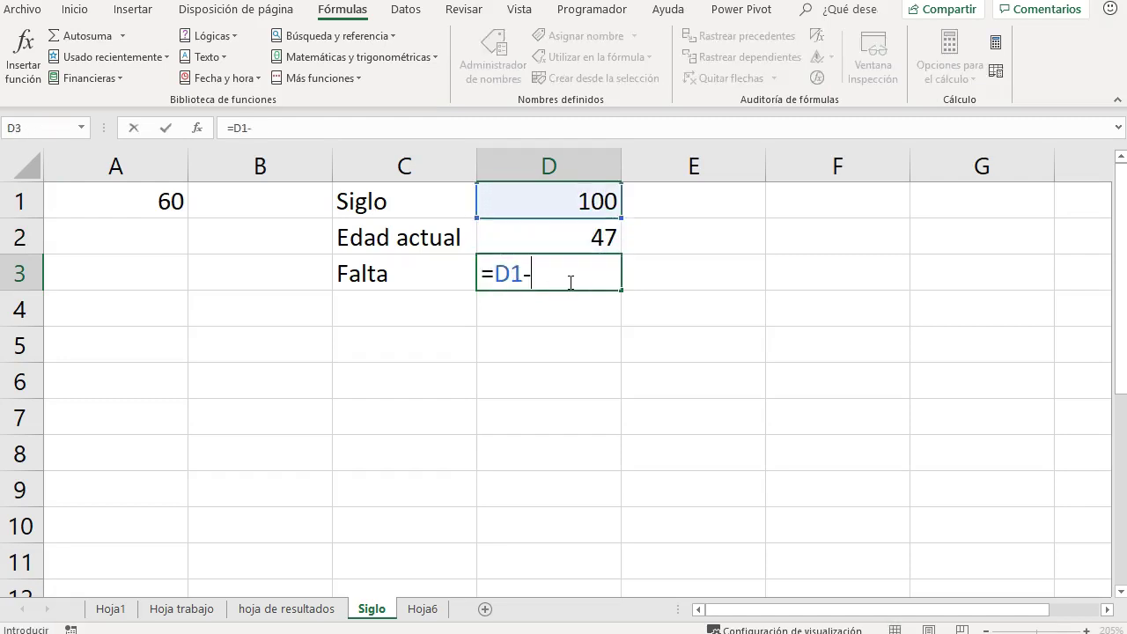
{"action": "key", "text": "Return"}
{"action": "left_click", "coordinate": [569, 281]}
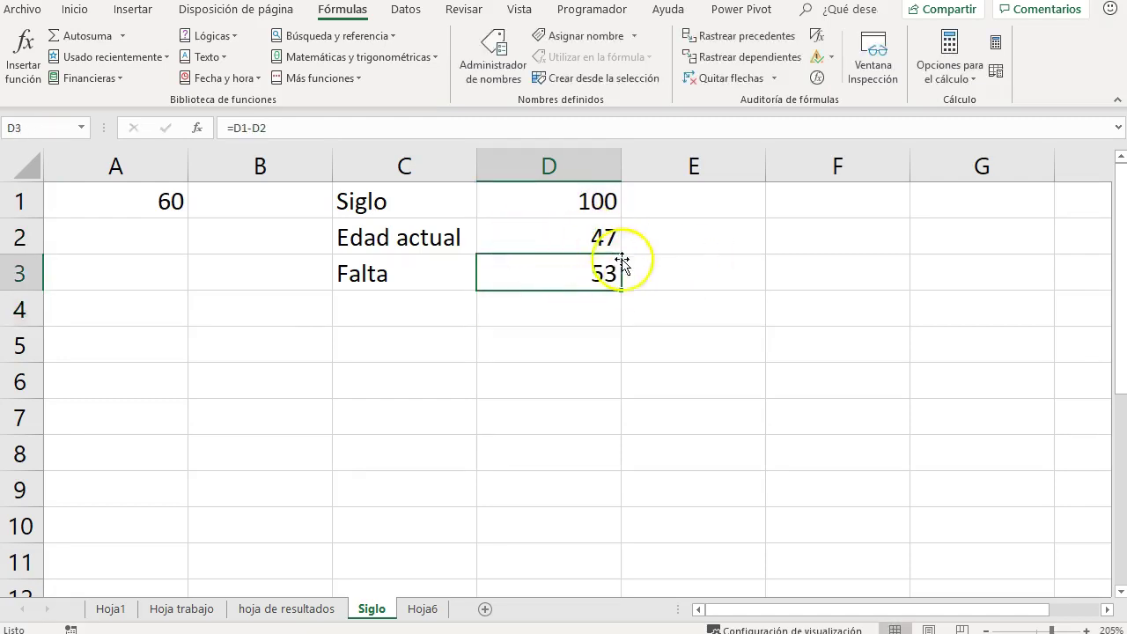
Step: Set the current age in D2 to 28 and review the fixed-number formula in A1
{"action": "left_click", "coordinate": [605, 236]}
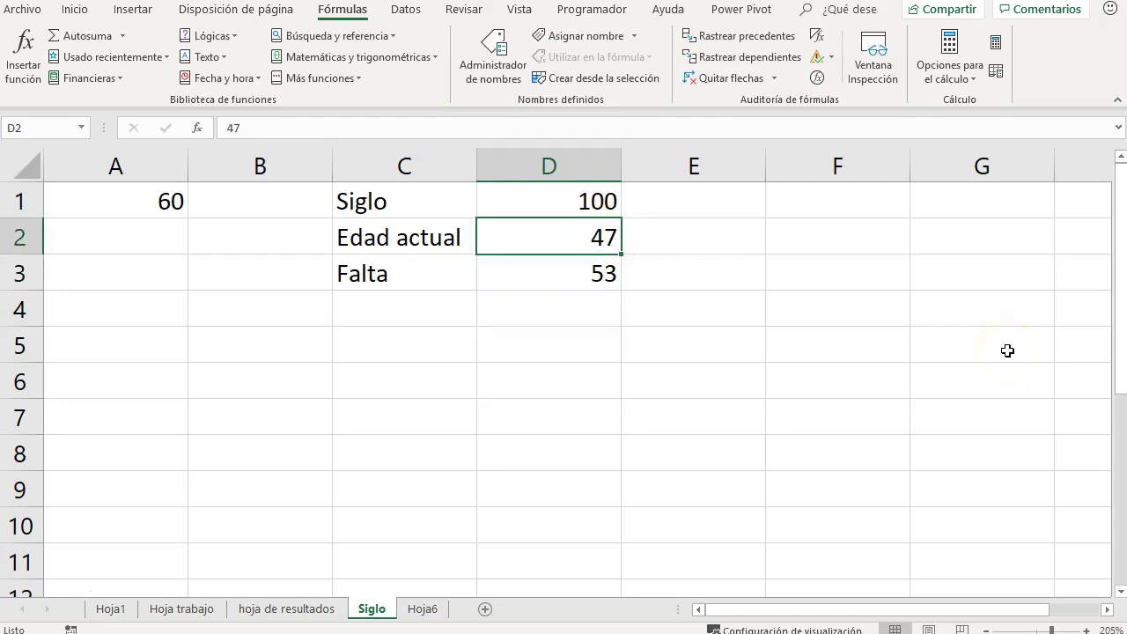
{"action": "type", "text": "28"}
{"action": "key", "text": "Return"}
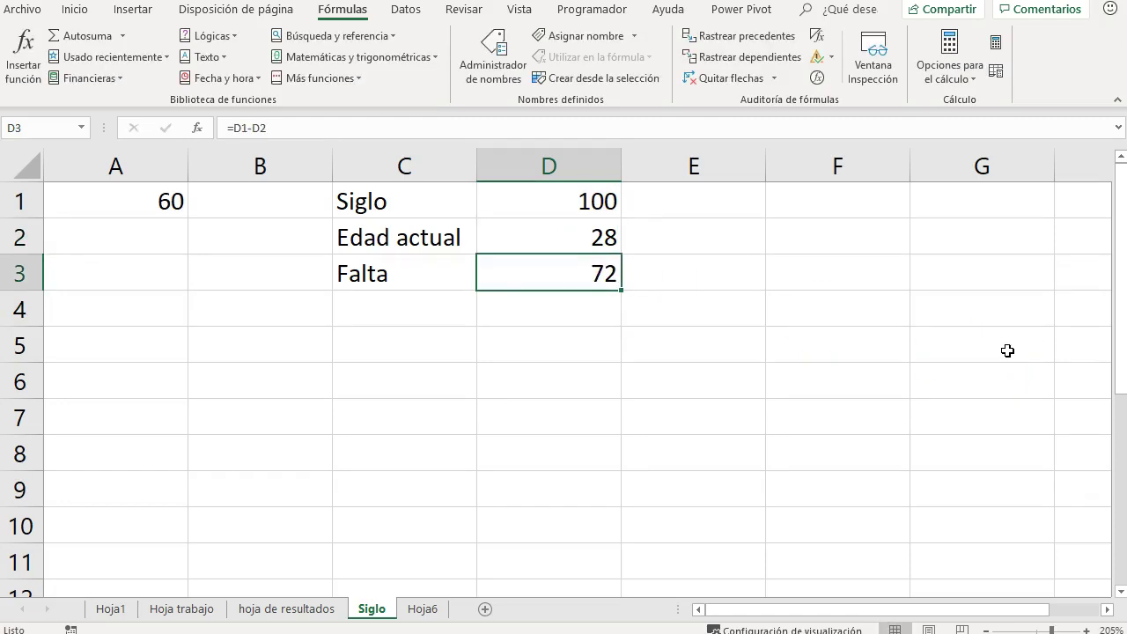
{"action": "left_click", "coordinate": [564, 228]}
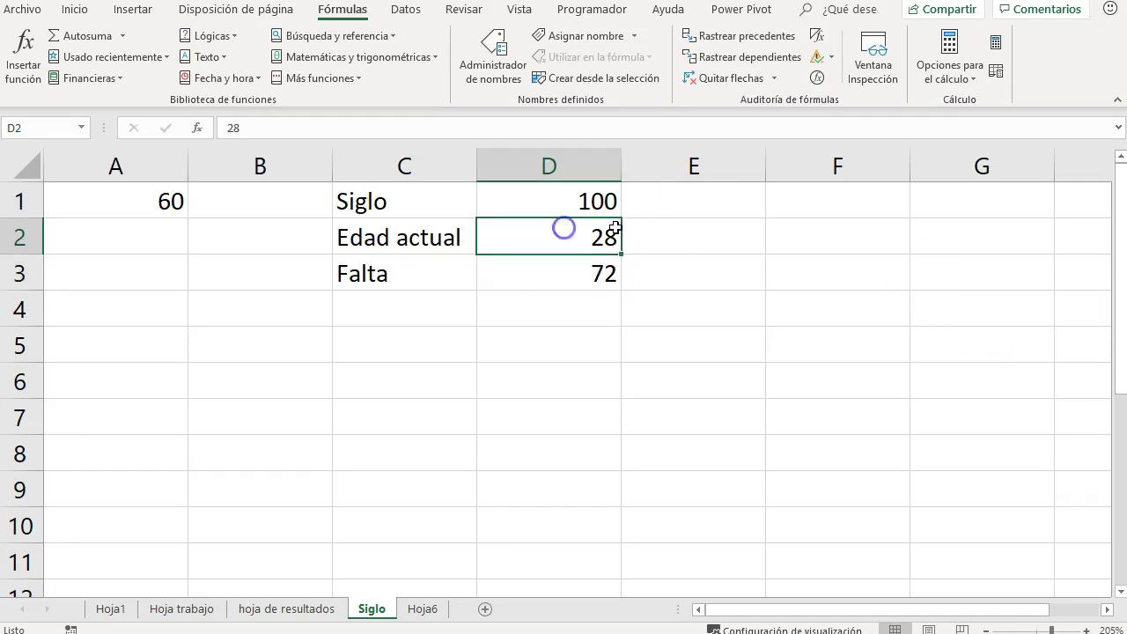
{"action": "left_click", "coordinate": [121, 199]}
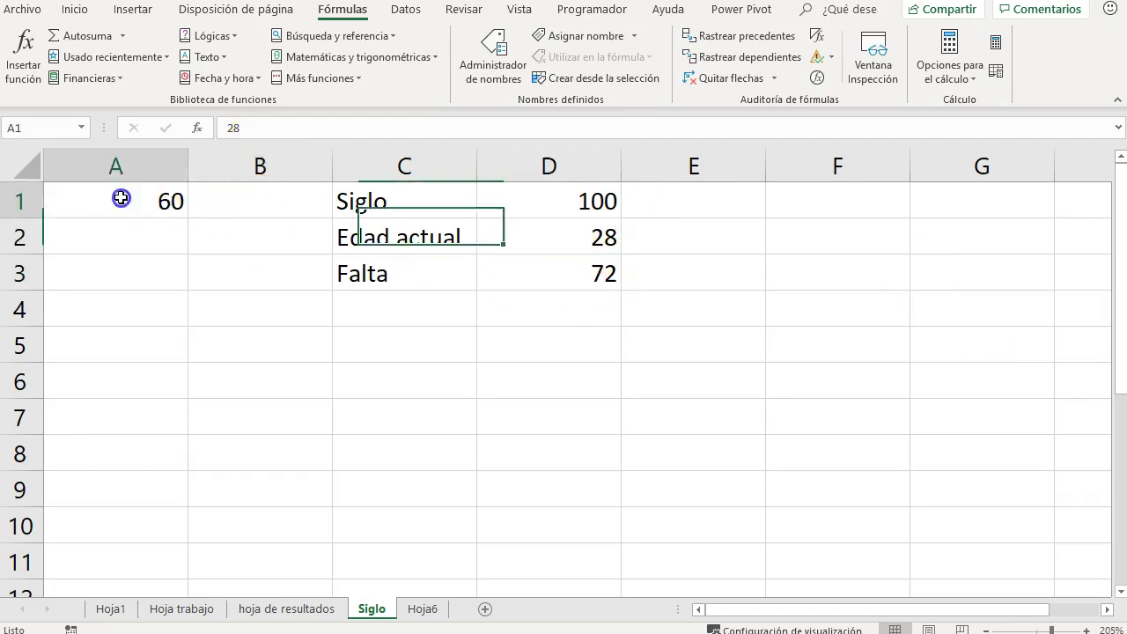
{"action": "left_click", "coordinate": [278, 128]}
{"action": "key", "text": "Escape"}
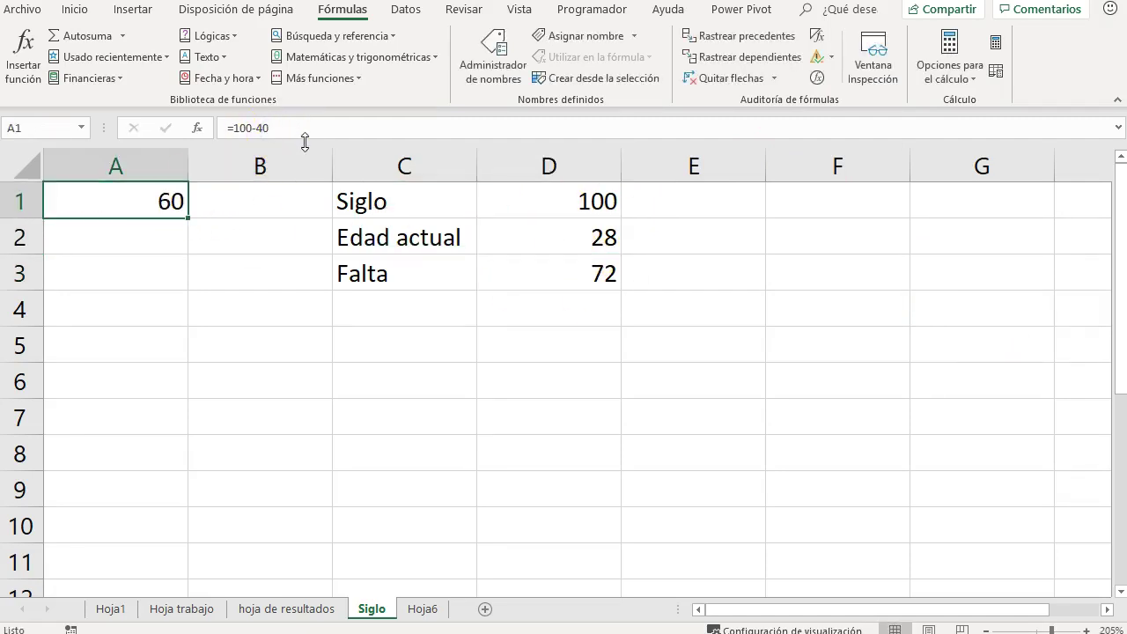
Step: On the Hoja6 sheet, enter =(B1+B2+B3)/3 in B4 to average the three grades
{"action": "left_click", "coordinate": [423, 607]}
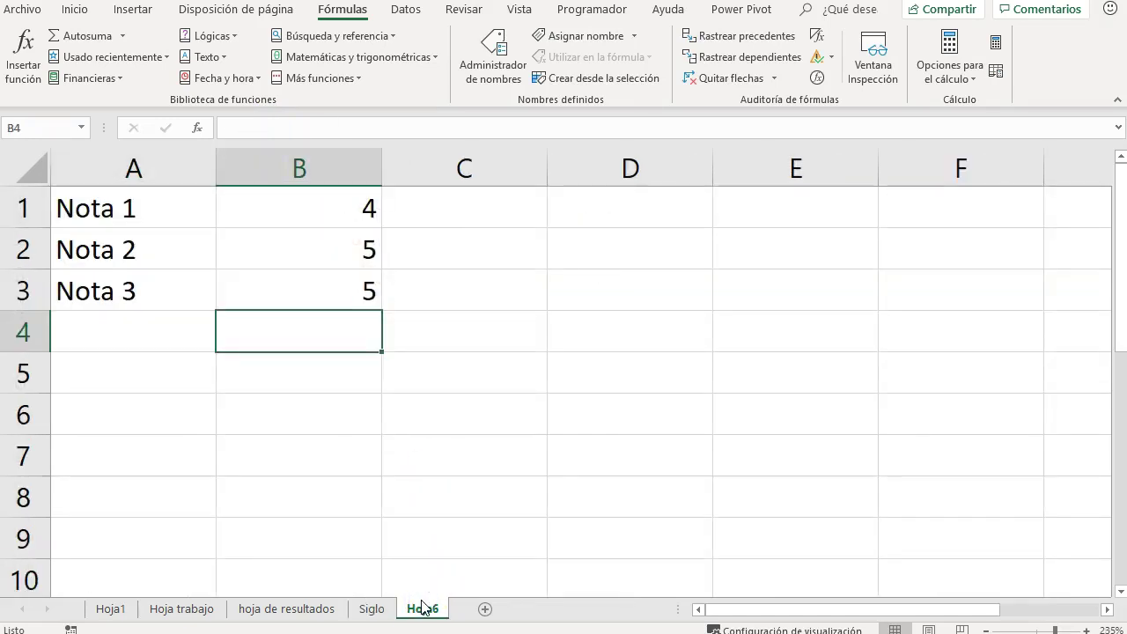
{"action": "type", "text": "="}
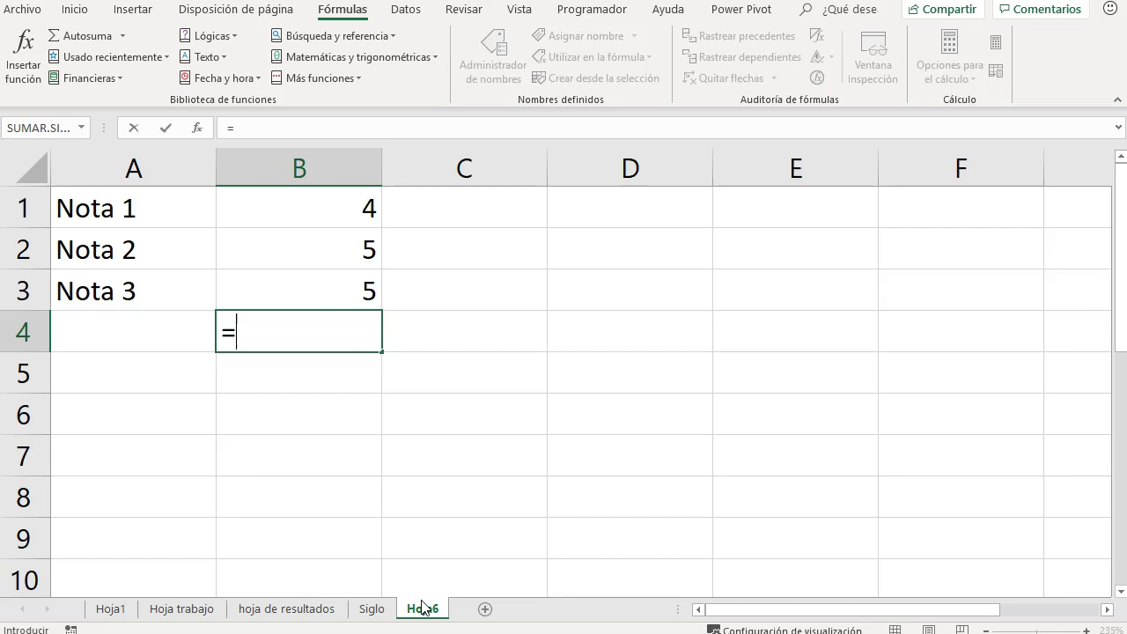
{"action": "type", "text": "("}
{"action": "key", "text": "Up"}
{"action": "key", "text": "Up"}
{"action": "key", "text": "Up"}
{"action": "type", "text": "+"}
{"action": "key", "text": "Up"}
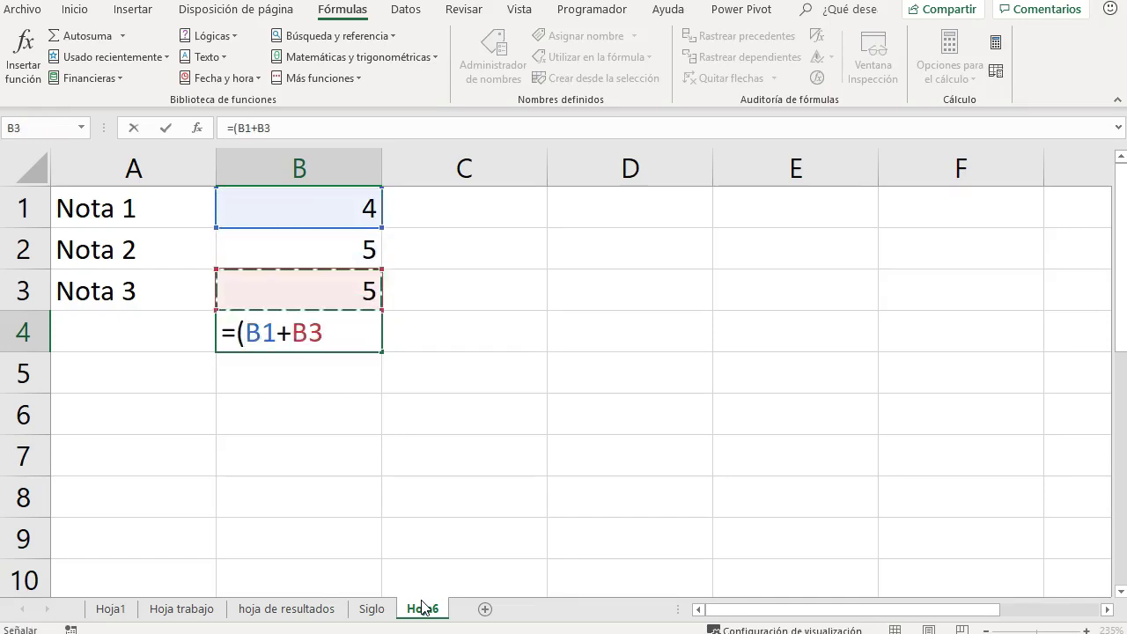
{"action": "key", "text": "Up"}
{"action": "type", "text": "+"}
{"action": "key", "text": "Up"}
{"action": "type", "text": ")"}
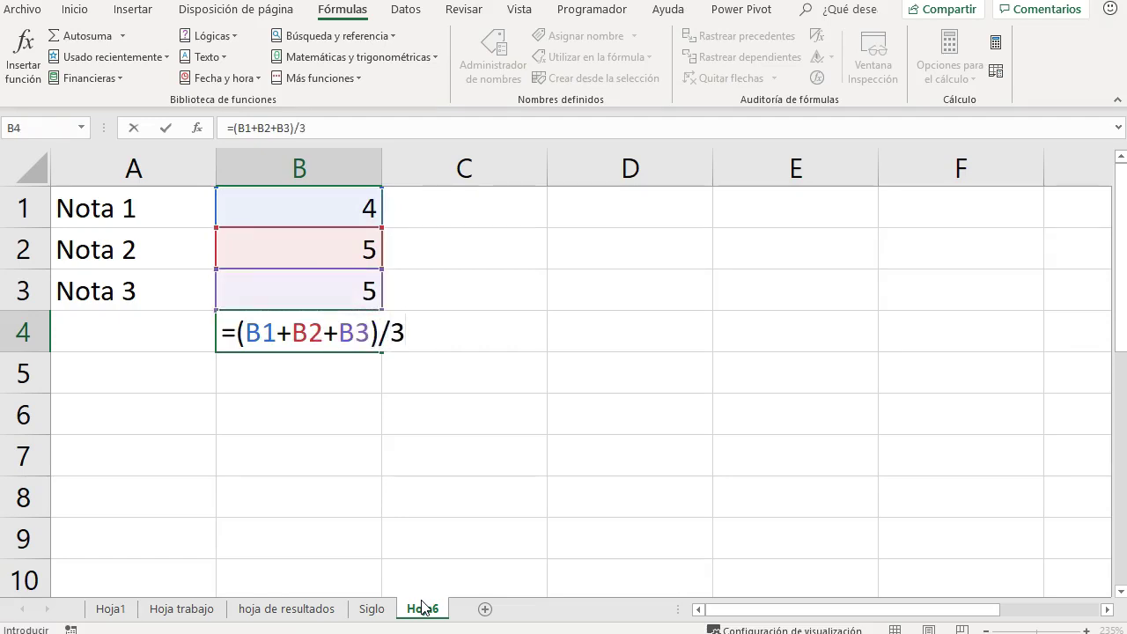
{"action": "key", "text": "Return"}
{"action": "key", "text": "Up"}
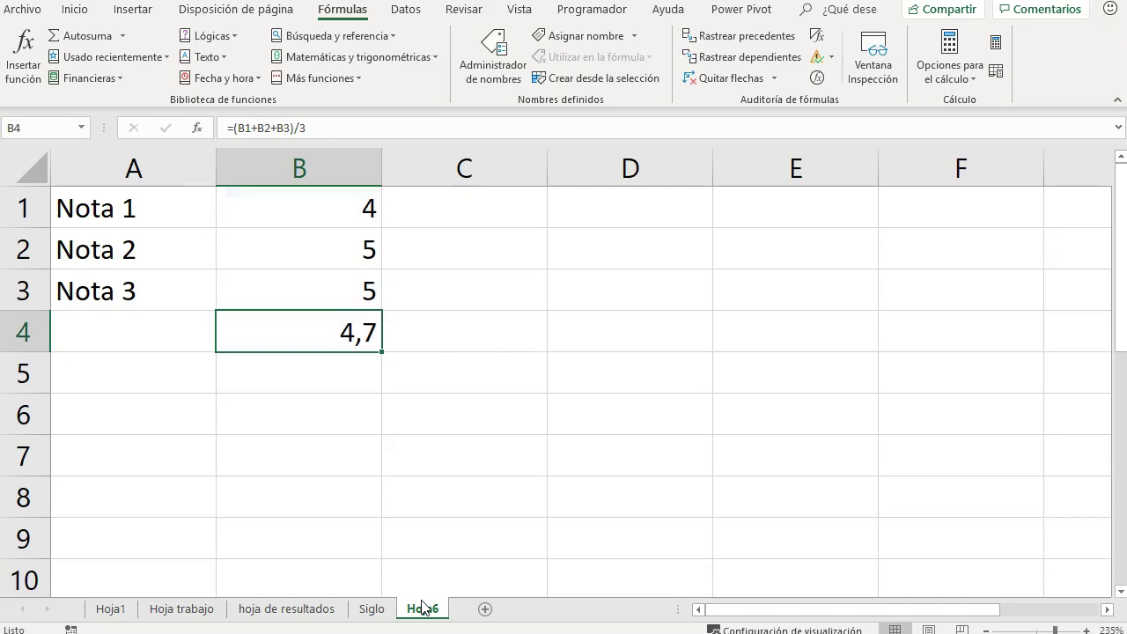
Step: Increase the decimals displayed in B4 to 13 and widen column B so the long number fits
{"action": "left_click", "coordinate": [75, 9]}
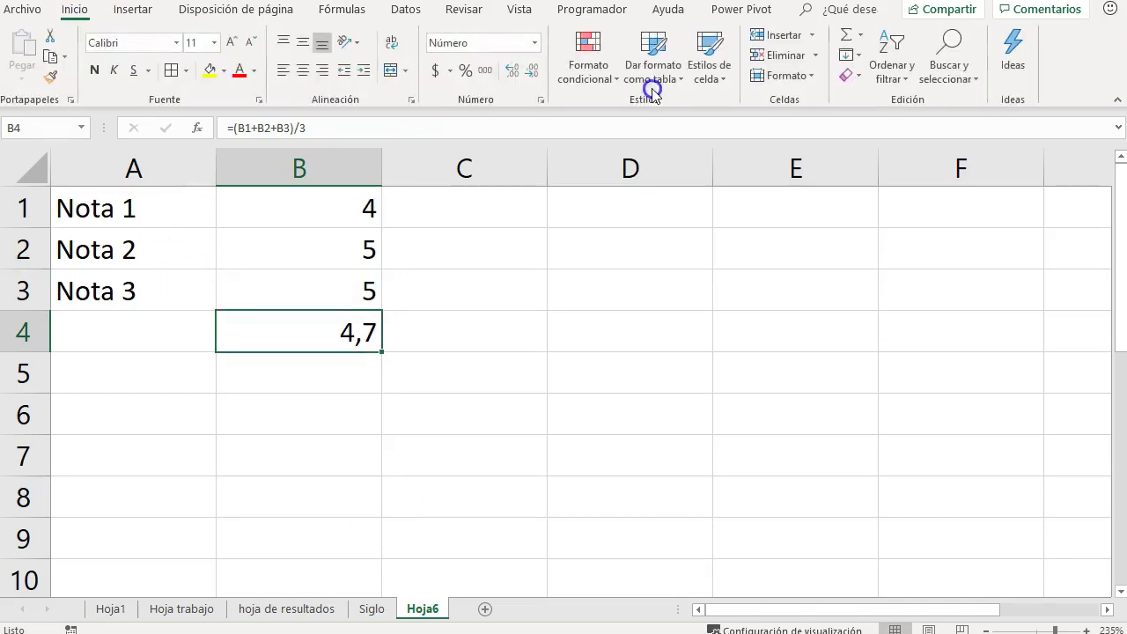
{"action": "left_click", "coordinate": [514, 72]}
{"action": "left_click", "coordinate": [513, 72]}
{"action": "left_click", "coordinate": [514, 72]}
{"action": "left_click", "coordinate": [513, 72]}
{"action": "left_click", "coordinate": [513, 72]}
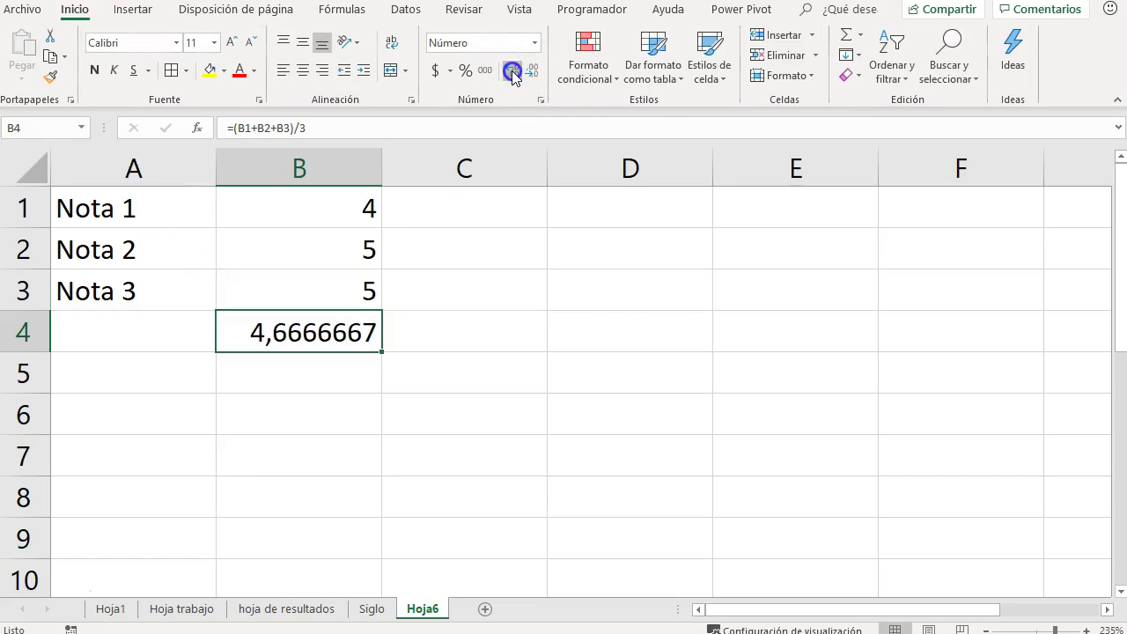
{"action": "left_click", "coordinate": [514, 73]}
{"action": "left_click_drag", "start_coordinate": [381, 167], "coordinate": [450, 168]}
{"action": "left_click", "coordinate": [512, 71]}
{"action": "left_click", "coordinate": [512, 70]}
{"action": "left_click", "coordinate": [511, 70]}
{"action": "left_click", "coordinate": [512, 71]}
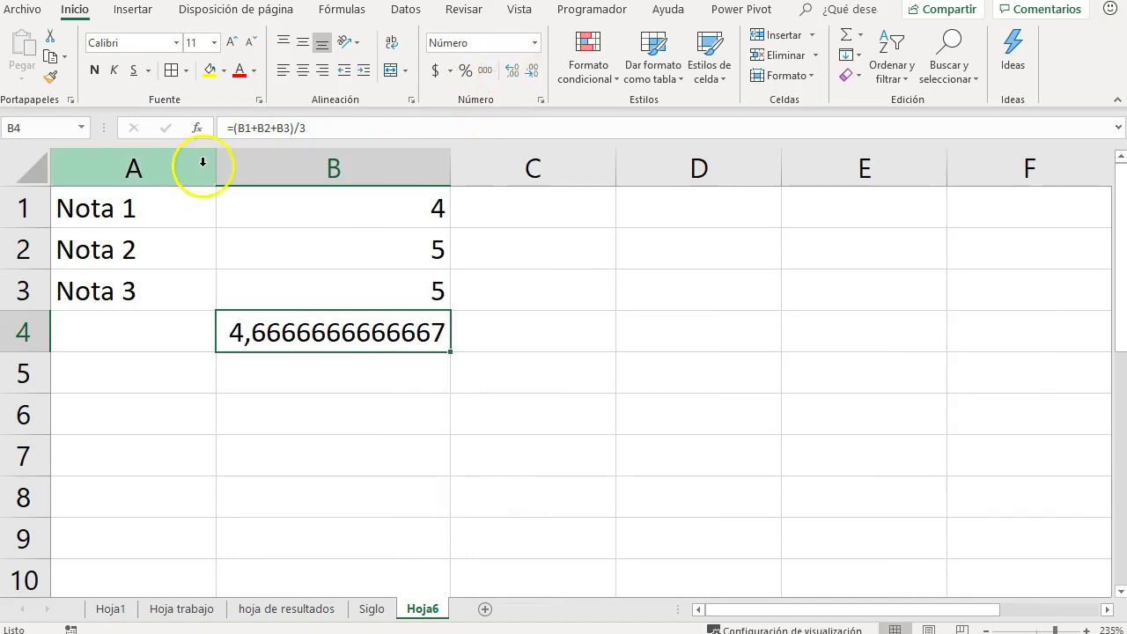
Step: Check the formula behind B4 without changing it and reduce its displayed decimals to one
{"action": "left_click", "coordinate": [334, 130]}
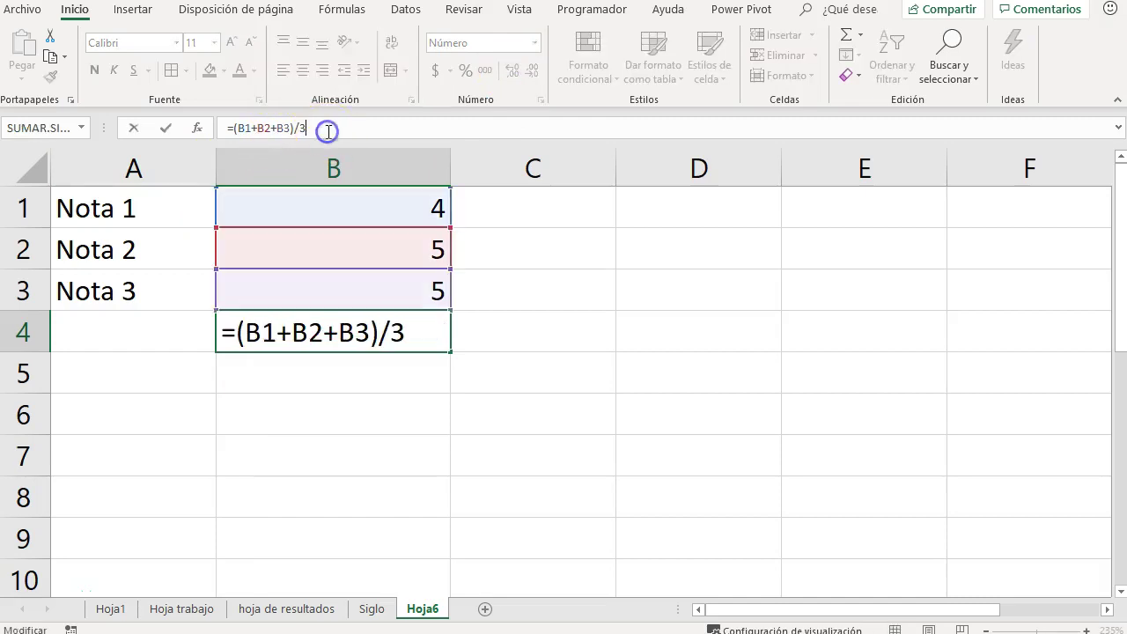
{"action": "key", "text": "Escape"}
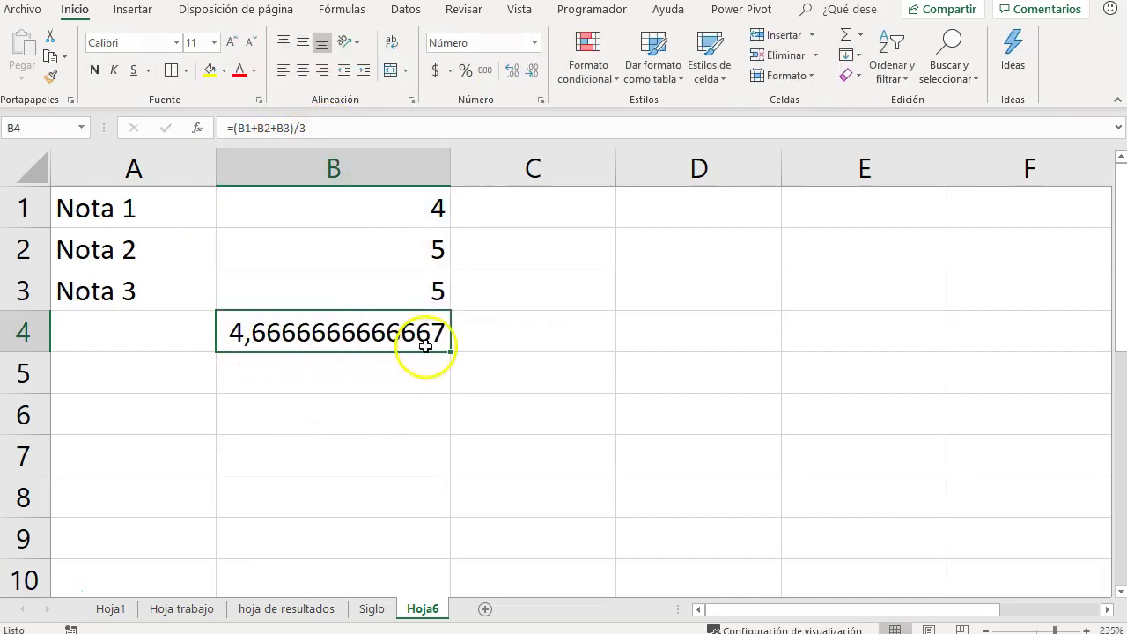
{"action": "left_click", "coordinate": [532, 70]}
{"action": "triple_click", "coordinate": [531, 70]}
{"action": "triple_click", "coordinate": [532, 71]}
{"action": "triple_click", "coordinate": [532, 71]}
{"action": "left_click", "coordinate": [533, 72]}
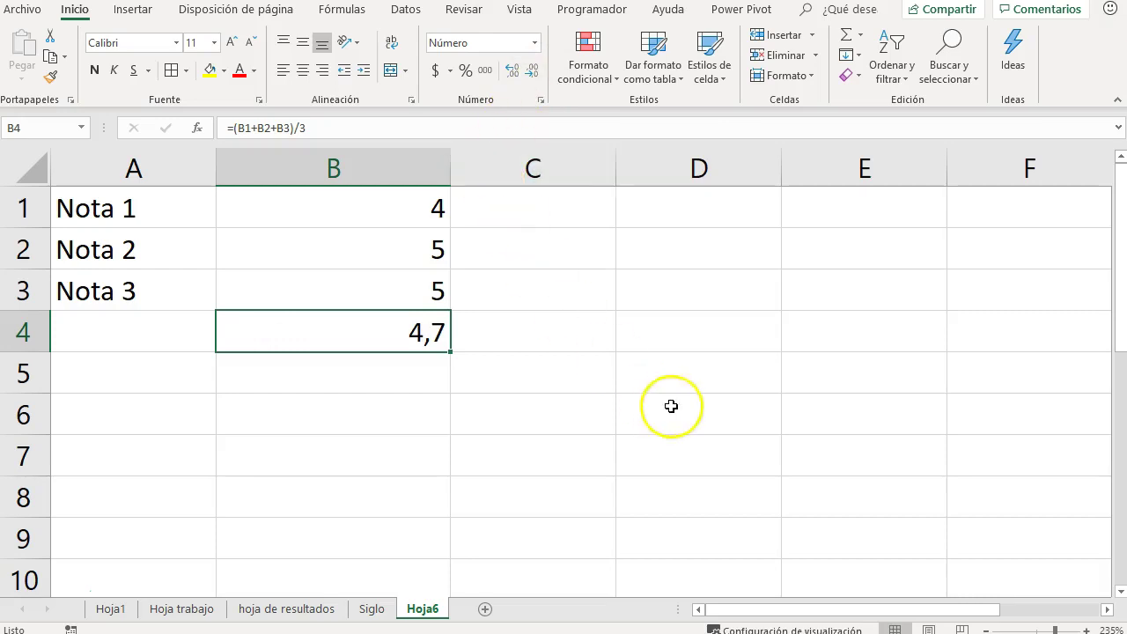
Step: Enter =B4*100 in D4 to multiply the average by 100
{"action": "left_click", "coordinate": [726, 331]}
{"action": "type", "text": "="}
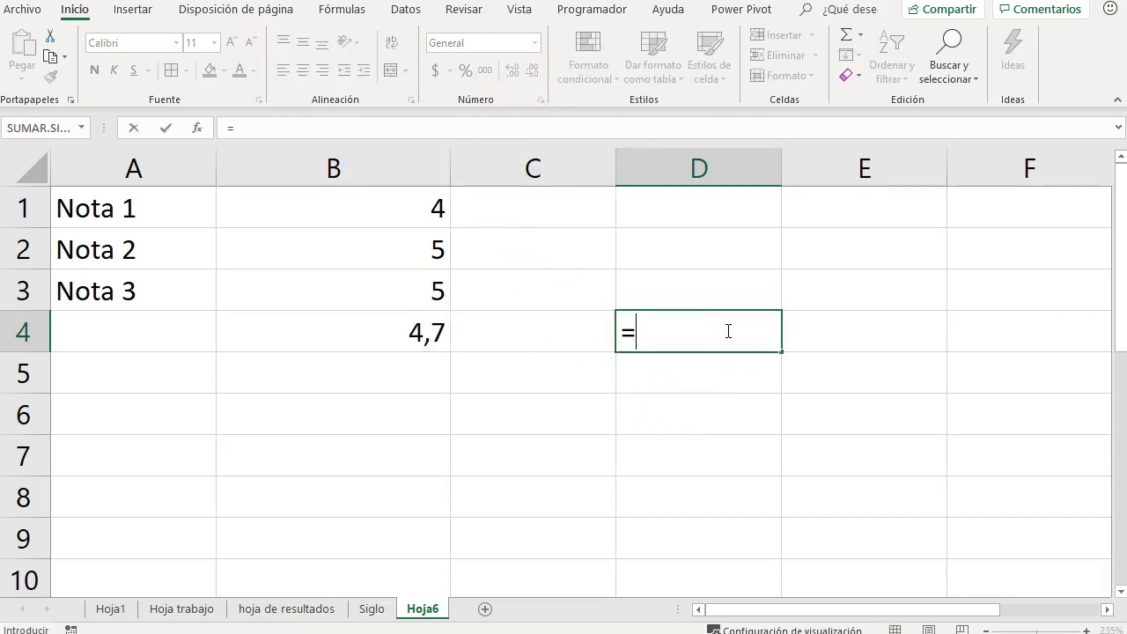
{"action": "key", "text": "Left"}
{"action": "key", "text": "Left"}
{"action": "type", "text": "*"}
{"action": "key", "text": "Return"}
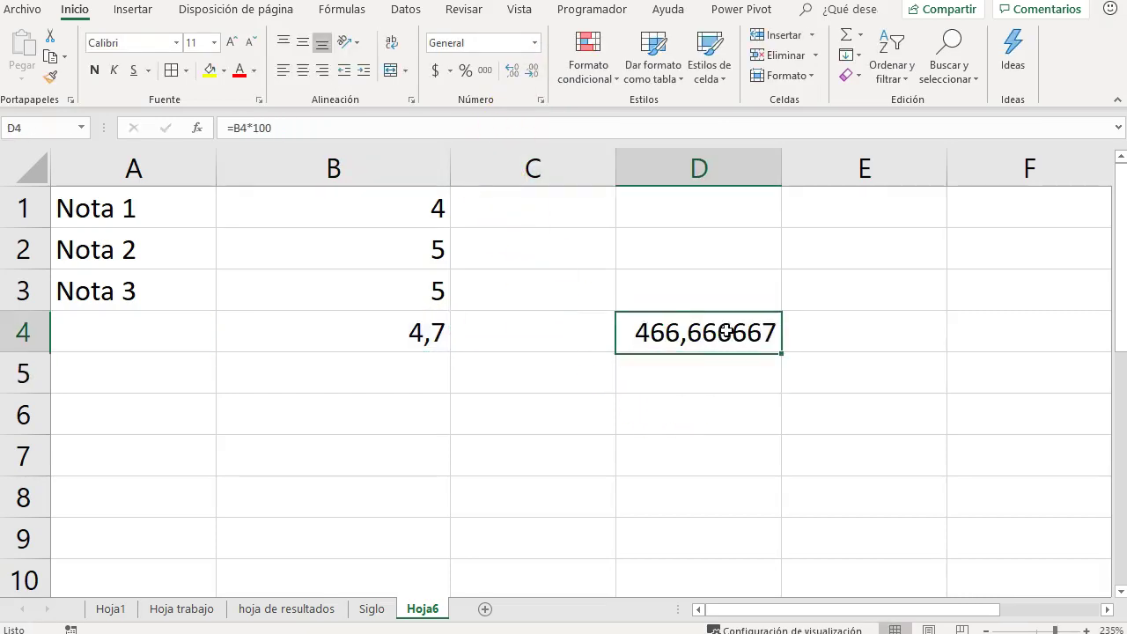
Step: Insert four blank rows above row 4 to move the average and its multiplication down
{"action": "left_click", "coordinate": [360, 344]}
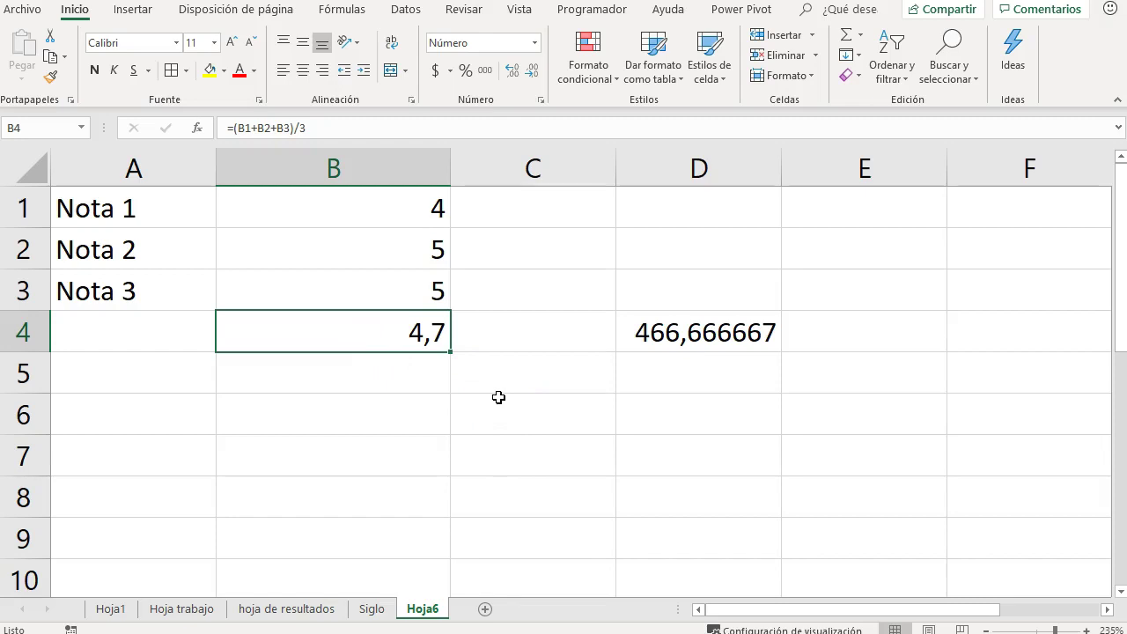
{"action": "key", "text": "shift+space"}
{"action": "type", "text": "+"}
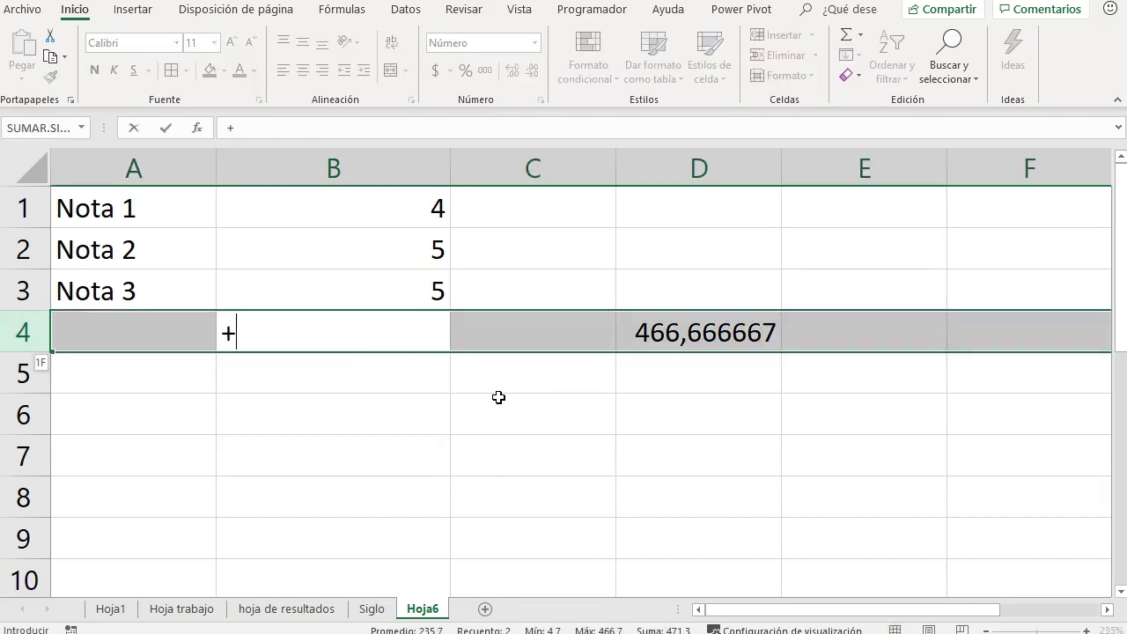
{"action": "key", "text": "Escape"}
{"action": "key", "text": "ctrl+plus"}
{"action": "key", "text": "ctrl+plus"}
{"action": "key", "text": "ctrl+plus"}
{"action": "key", "text": "ctrl+plus"}
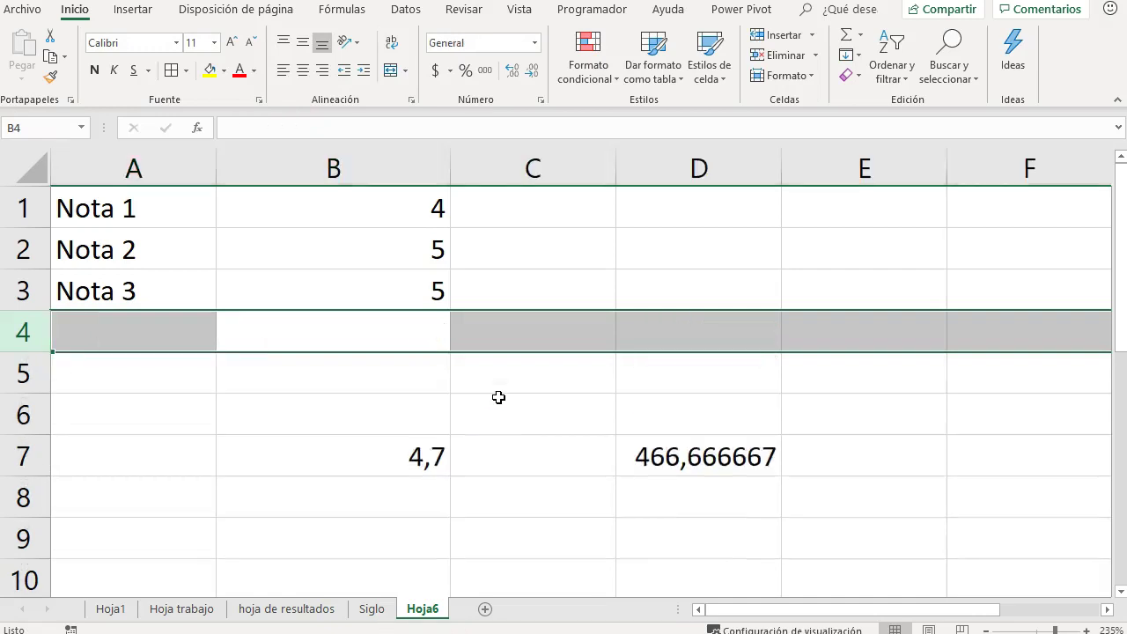
{"action": "key", "text": "Left"}
{"action": "key", "text": "Up"}
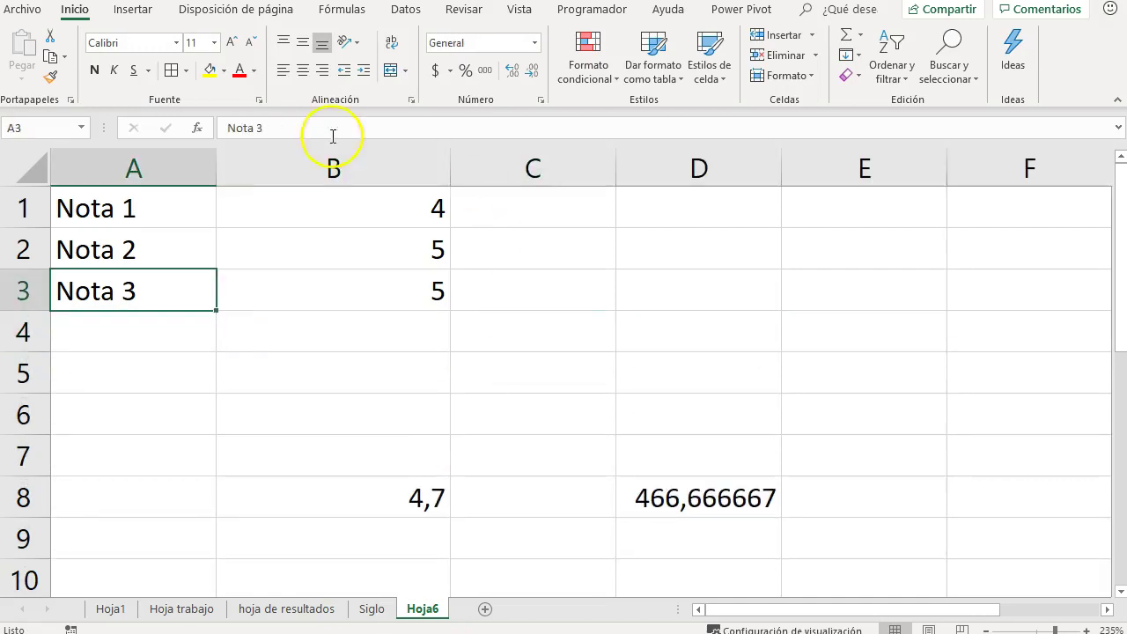
Step: Enter =PROMEDIO(B1:B3) in B4 to average the three grades with a function
{"action": "left_click", "coordinate": [390, 340]}
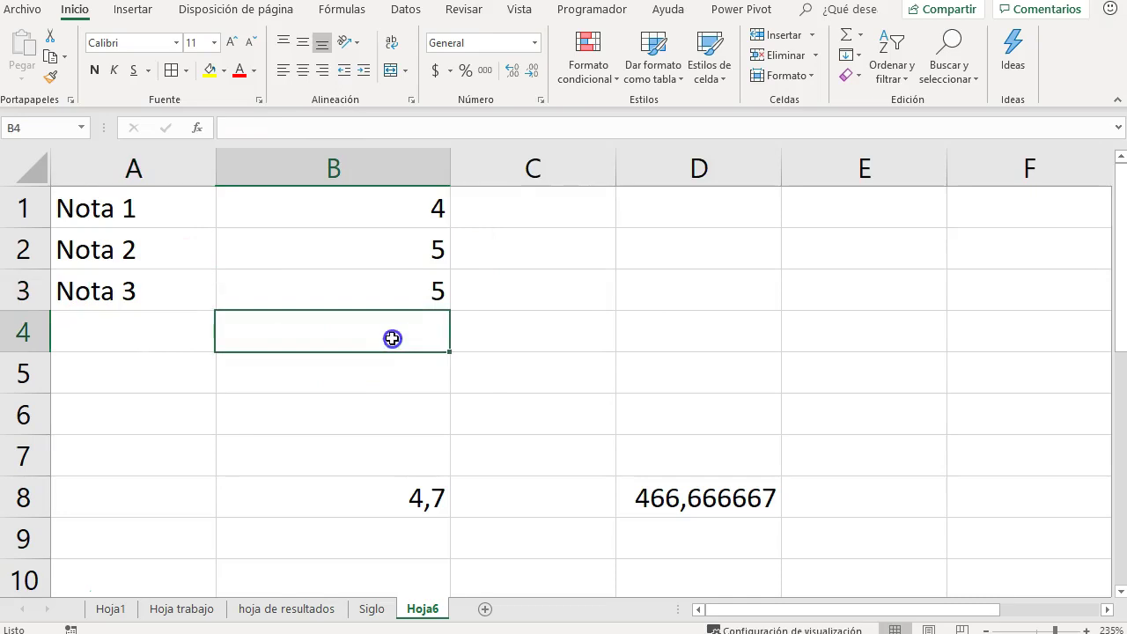
{"action": "type", "text": "=promedio"}
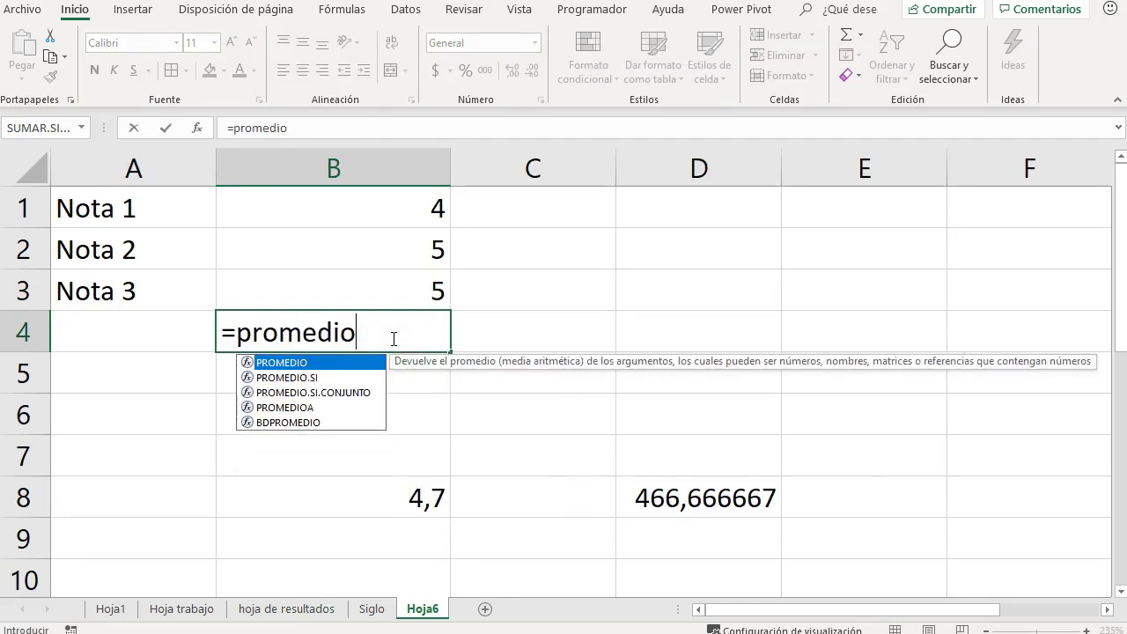
{"action": "type", "text": "("}
{"action": "key", "text": "Up"}
{"action": "key", "text": "Up"}
{"action": "key", "text": "Up"}
{"action": "key", "text": "shift+Down"}
{"action": "key", "text": "shift+Down"}
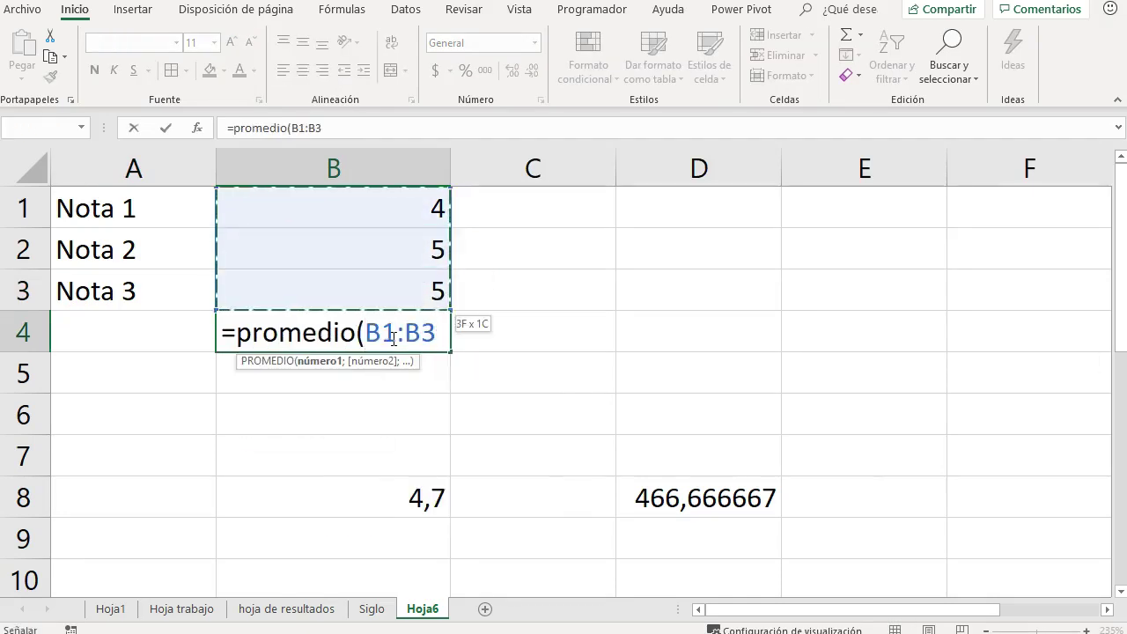
{"action": "key", "text": "ctrl+Return"}
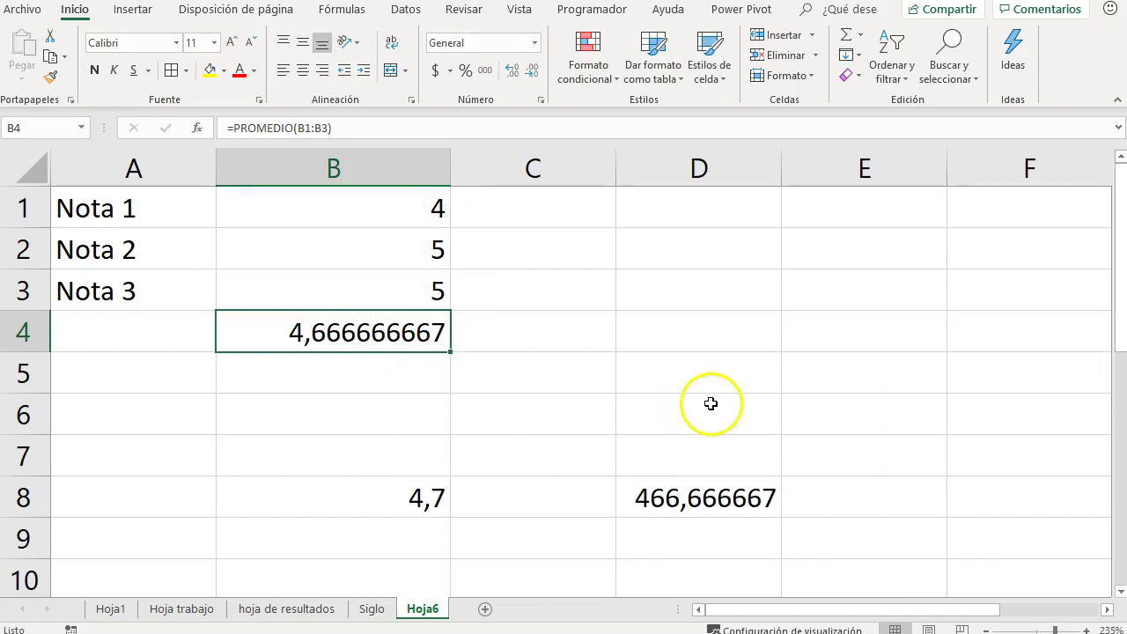
Step: Reduce the displayed decimals of the PROMEDIO average in B4 to one
{"action": "left_click", "coordinate": [531, 70]}
{"action": "left_click", "coordinate": [531, 71]}
{"action": "left_click", "coordinate": [531, 71]}
{"action": "left_click", "coordinate": [531, 70]}
{"action": "left_click", "coordinate": [531, 70]}
{"action": "left_click", "coordinate": [531, 70]}
{"action": "left_click", "coordinate": [531, 71]}
{"action": "left_click", "coordinate": [531, 70]}
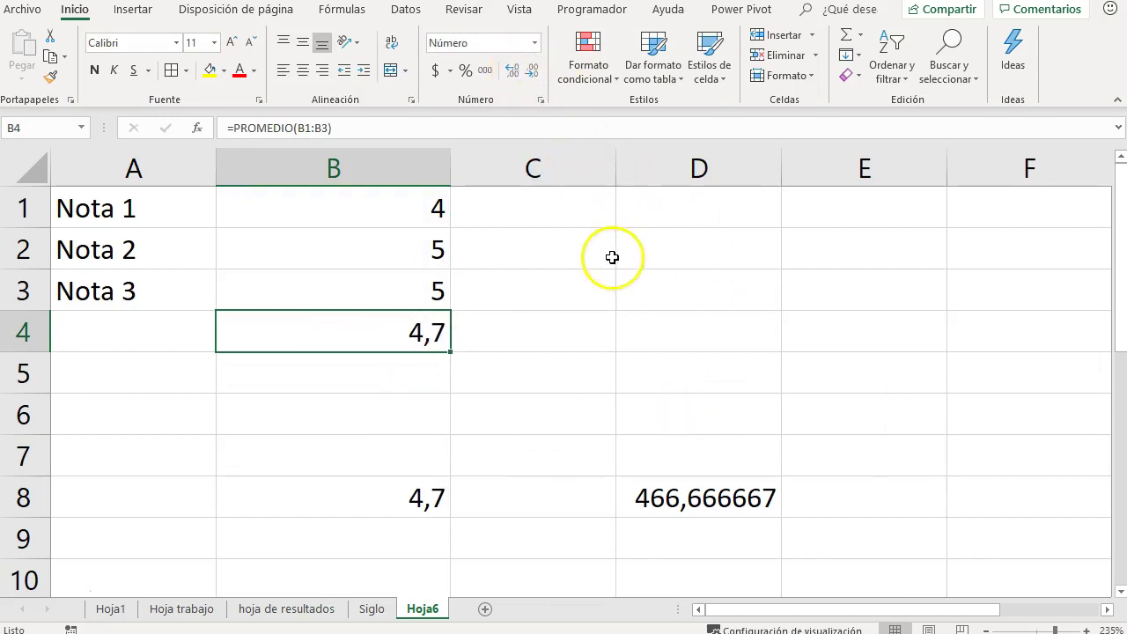
Step: Insert two blank rows above row 4, between the third grade and the PROMEDIO average
{"action": "key", "text": "Down"}
{"action": "key", "text": "Up"}
{"action": "key", "text": "shift+space"}
{"action": "key", "text": "ctrl+plus"}
{"action": "key", "text": "ctrl+plus"}
{"action": "key", "text": "Up"}
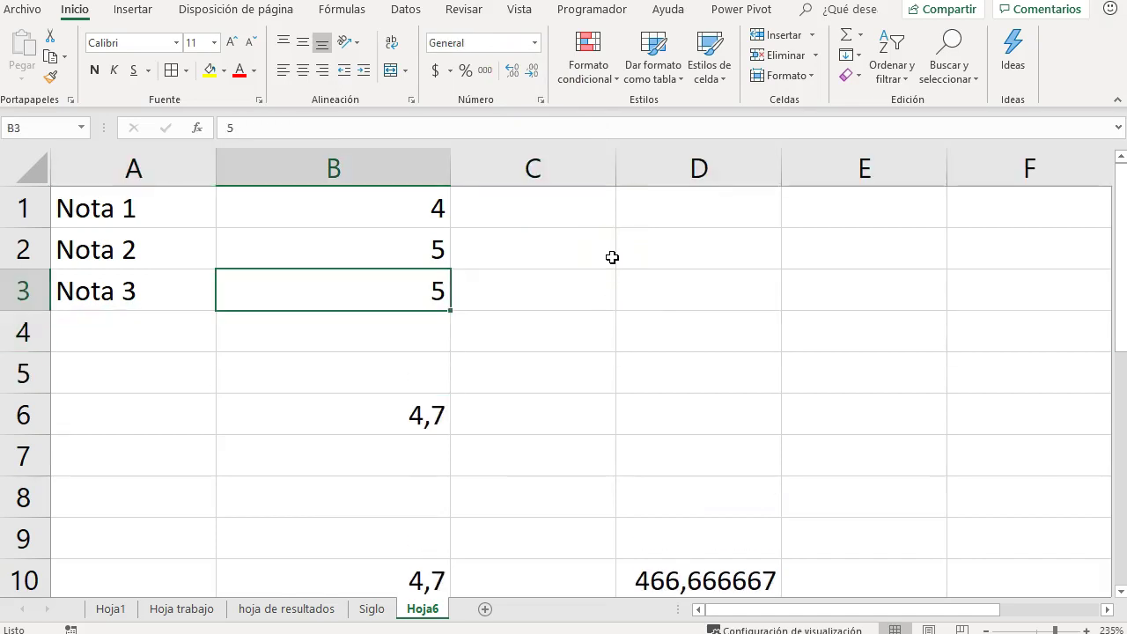
Step: Enter the additional grades 4 in B4 and 3 in B5
{"action": "key", "text": "Down"}
{"action": "key", "text": "F2"}
{"action": "type", "text": "4"}
{"action": "key", "text": "Return"}
{"action": "type", "text": "3,"}
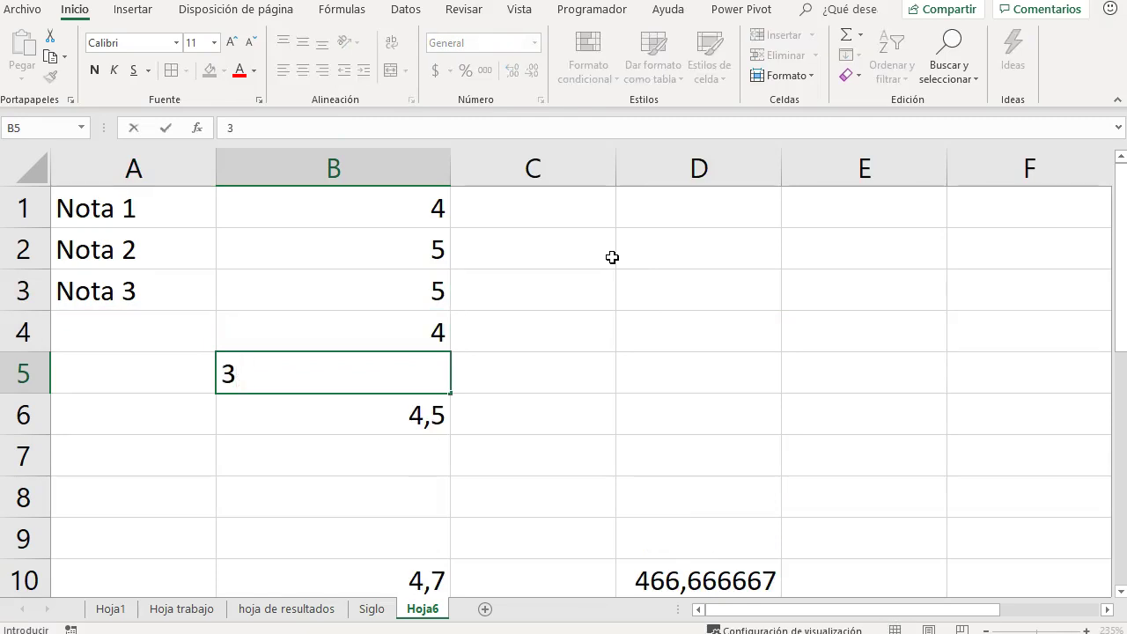
{"action": "key", "text": "Return"}
{"action": "key", "text": "Up"}
Step: Compare the average formulas in B6 and B10, and change the grade in B5 to 0 to test them
{"action": "left_click", "coordinate": [424, 421]}
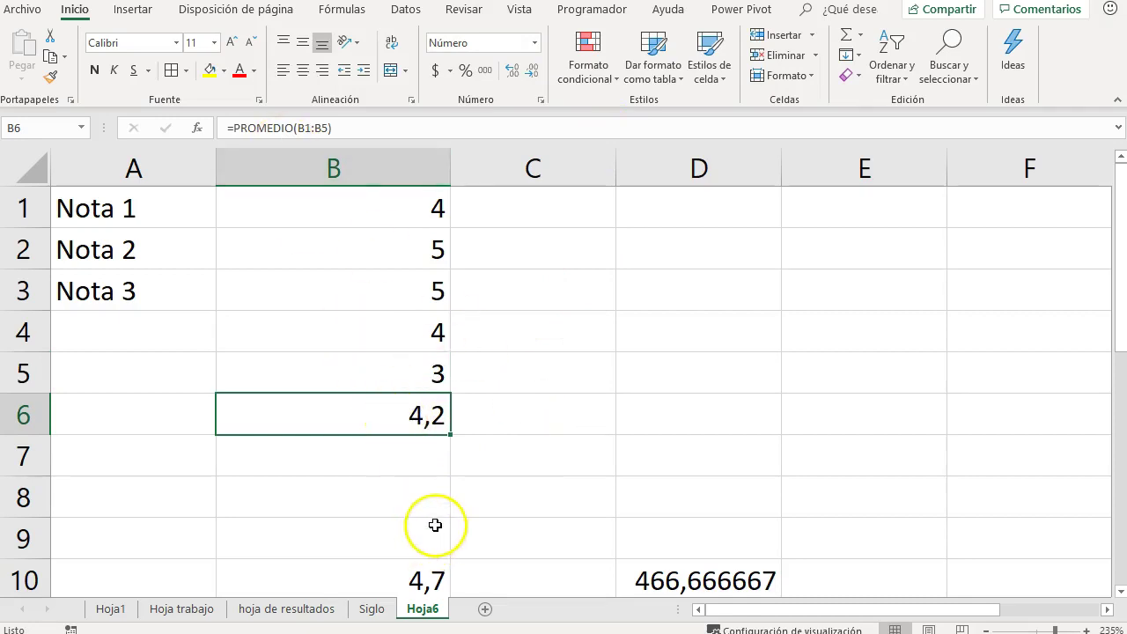
{"action": "left_click", "coordinate": [430, 577]}
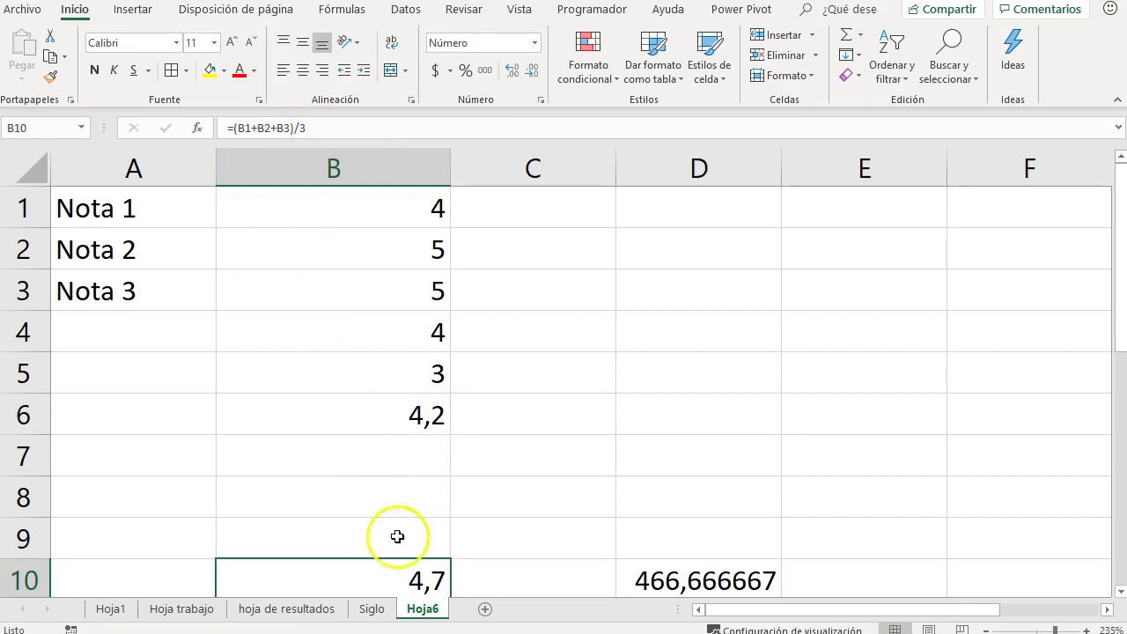
{"action": "left_click", "coordinate": [357, 362]}
{"action": "type", "text": "0"}
{"action": "key", "text": "Return"}
{"action": "key", "text": "Up"}
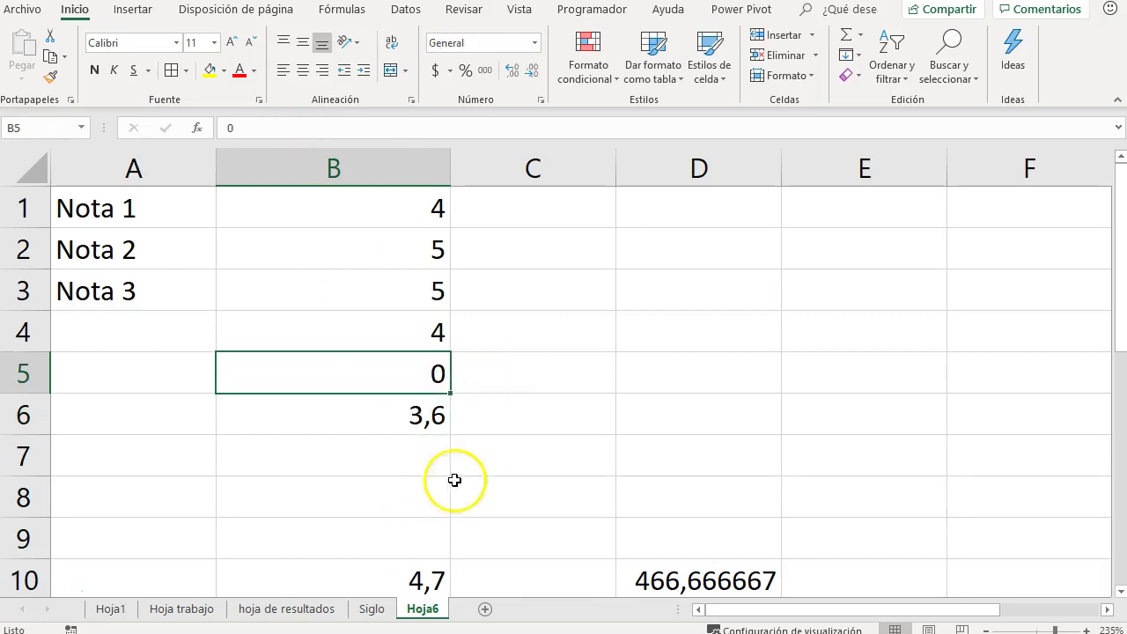
{"action": "left_click", "coordinate": [374, 578]}
{"action": "left_click", "coordinate": [344, 381]}
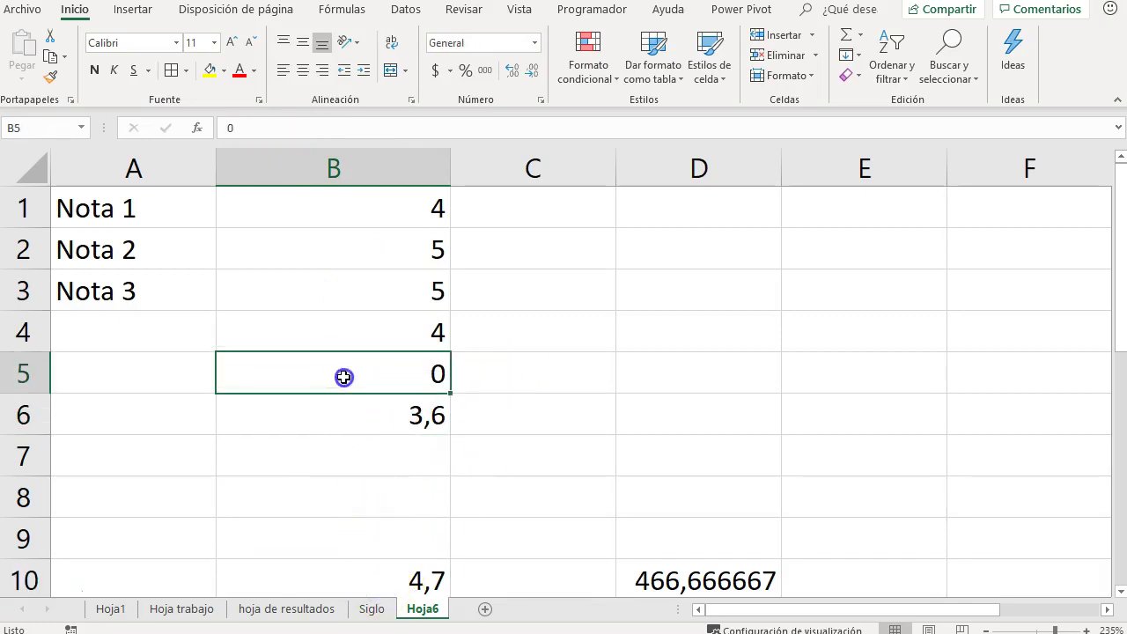
{"action": "left_click", "coordinate": [354, 399]}
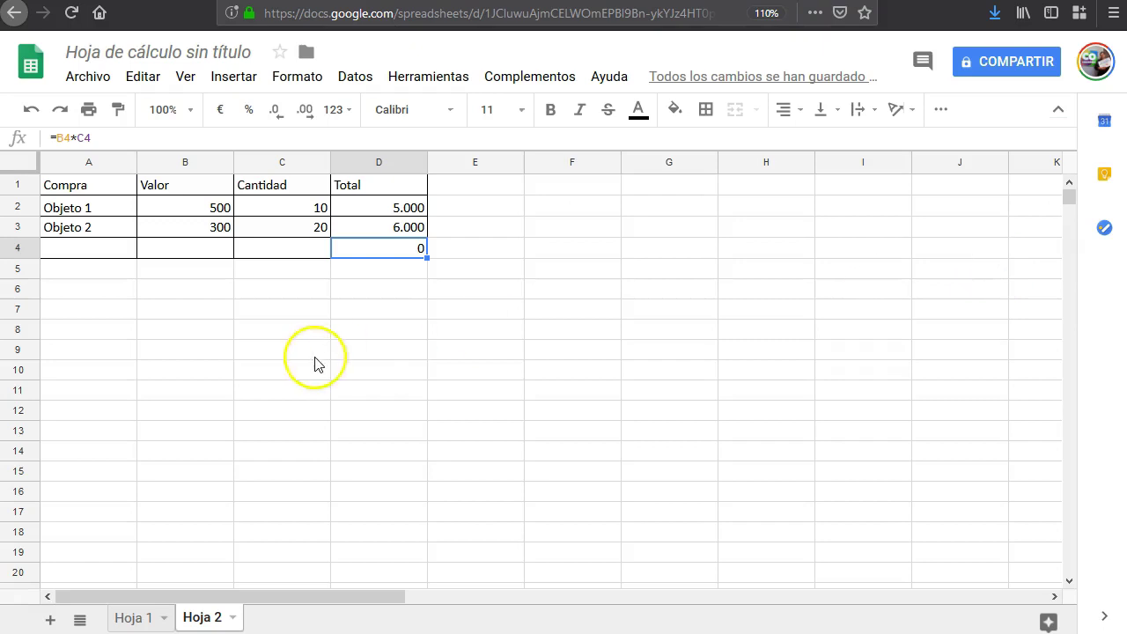
Step: Switch to Google Sheets and jump to the last column in row 2 of Hoja 2
{"action": "left_click", "coordinate": [425, 256]}
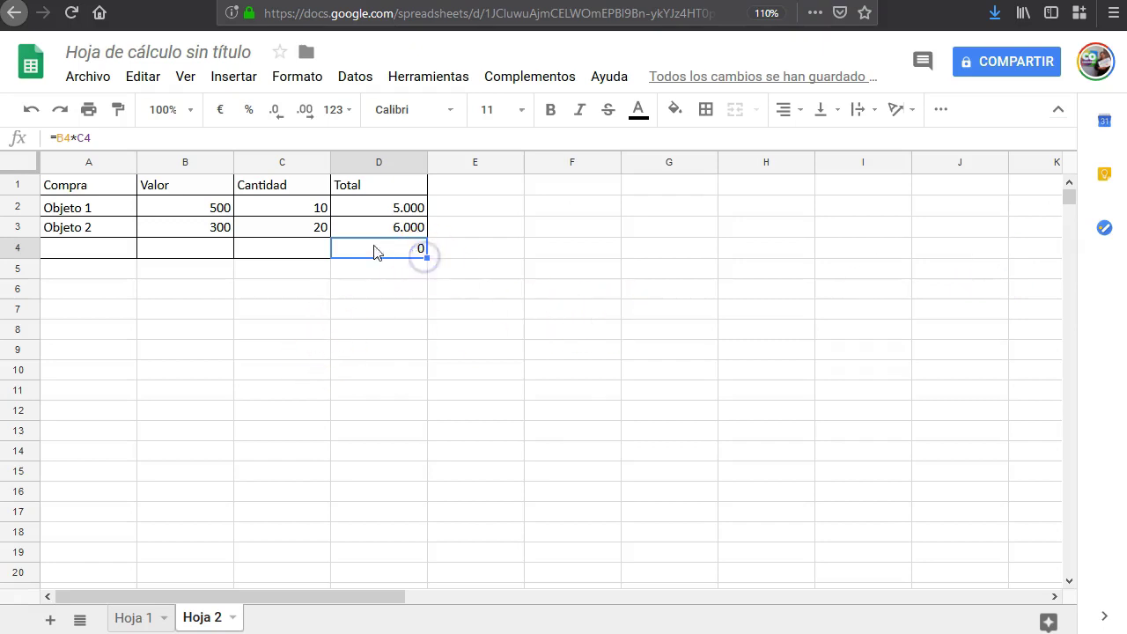
{"action": "left_click", "coordinate": [533, 209]}
{"action": "key", "text": "ctrl+Right"}
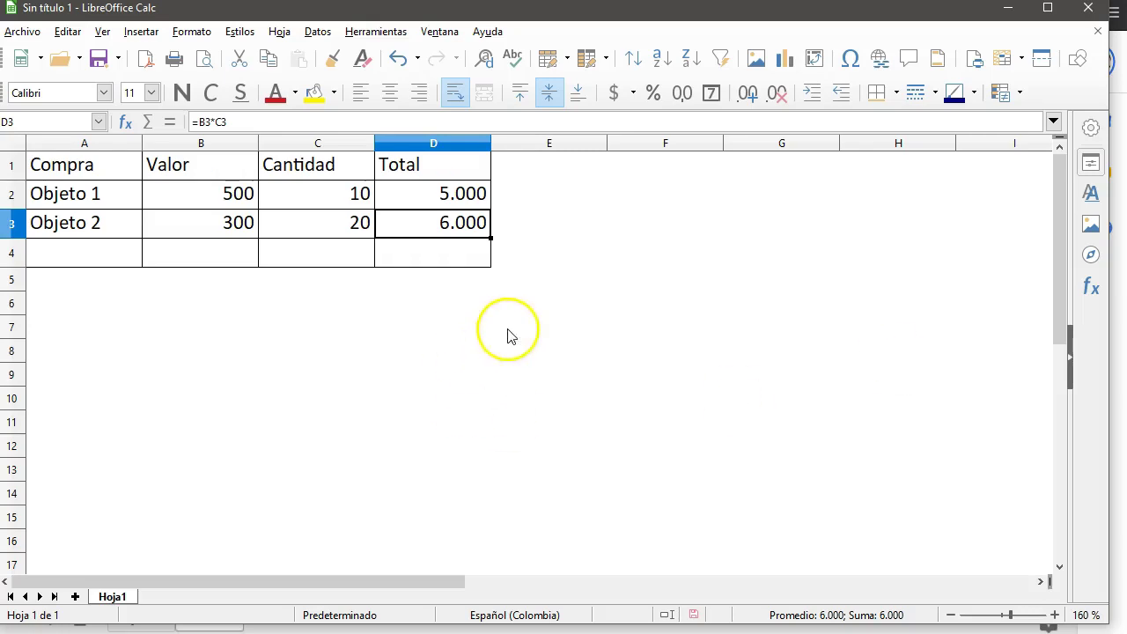
Step: Switch to LibreOffice Calc, go to cell Z1 and check which columns follow it, up to the last one
{"action": "left_click", "coordinate": [599, 257]}
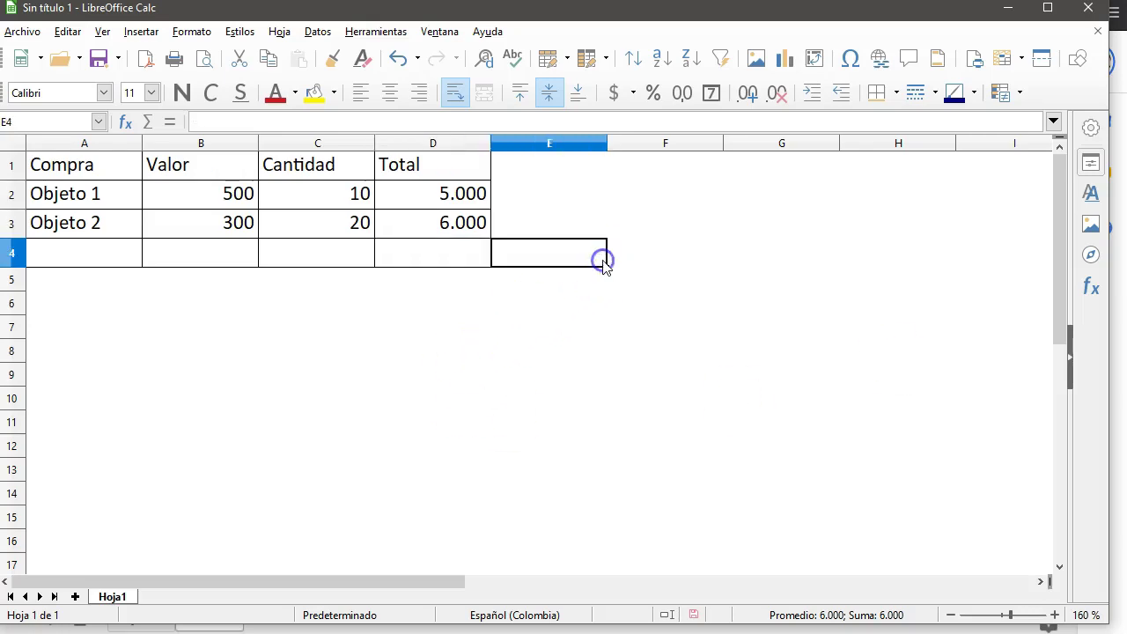
{"action": "left_click", "coordinate": [39, 122]}
{"action": "type", "text": "Z1"}
{"action": "key", "text": "Return"}
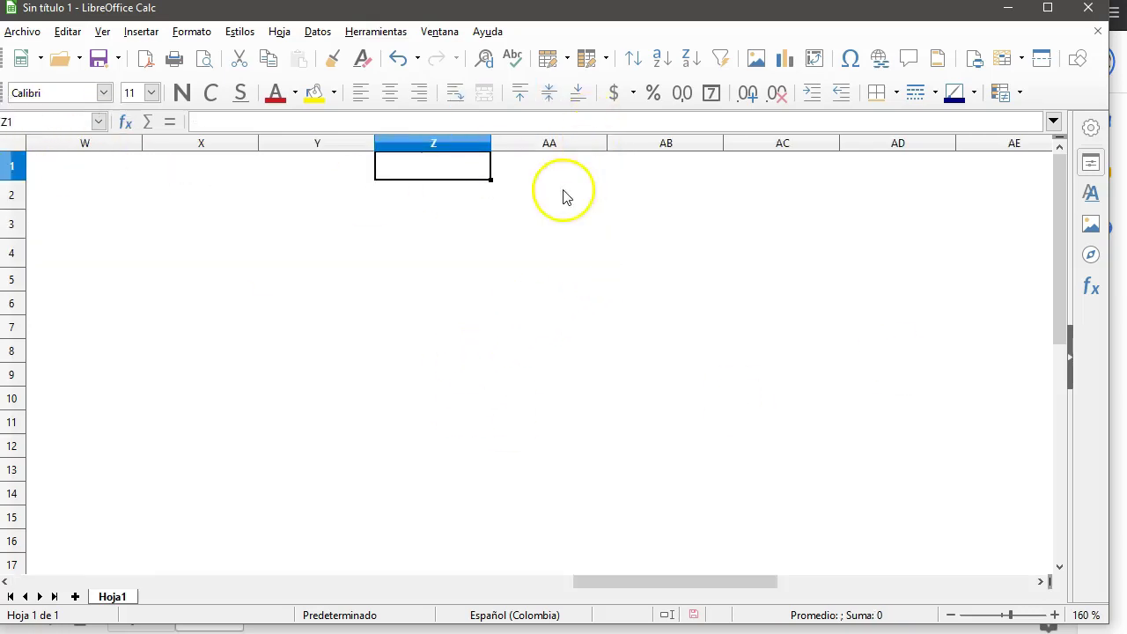
{"action": "left_click", "coordinate": [556, 164]}
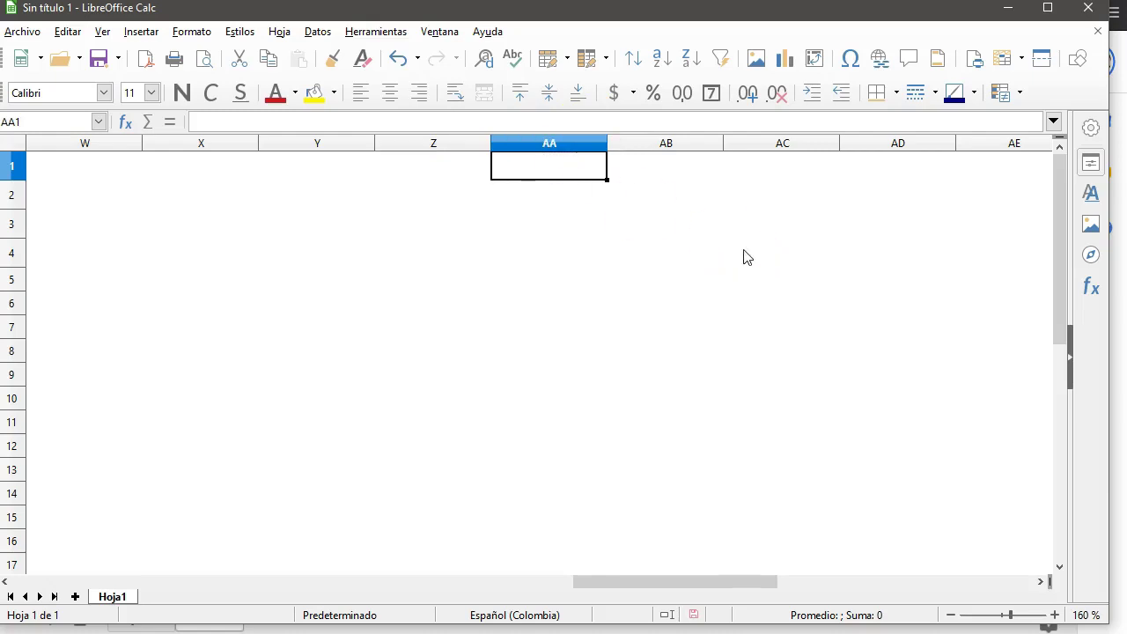
{"action": "key", "text": "ctrl+Right"}
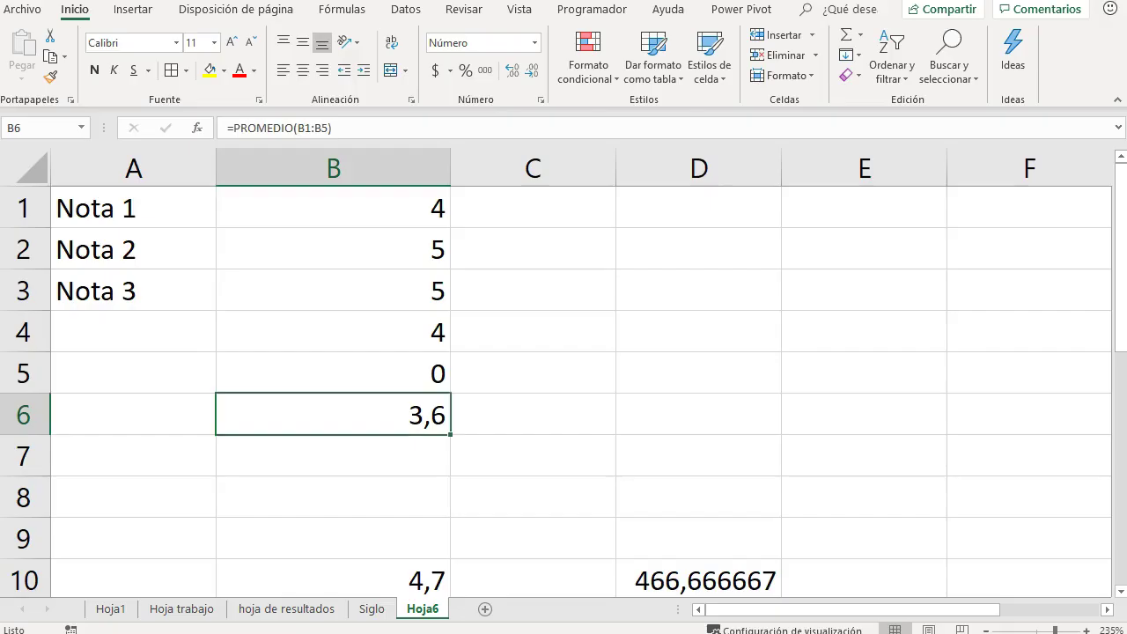
Step: Switch to Excel and check the last column and the last row of Hoja6, then return to cell A1
{"action": "left_click", "coordinate": [637, 252]}
{"action": "key", "text": "Up"}
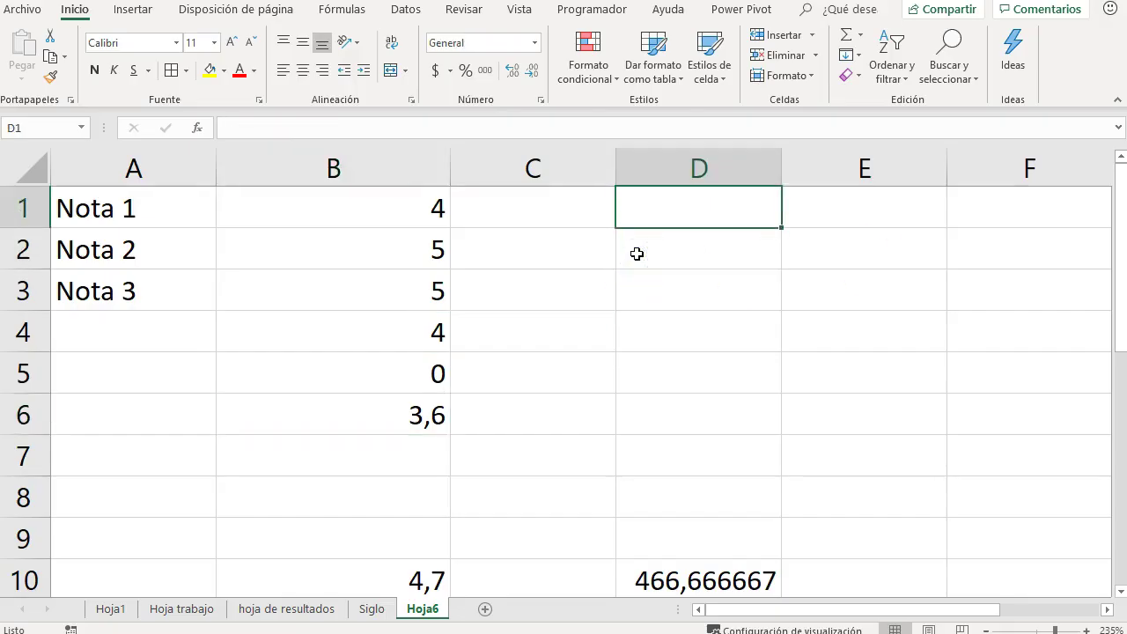
{"action": "key", "text": "ctrl+Right"}
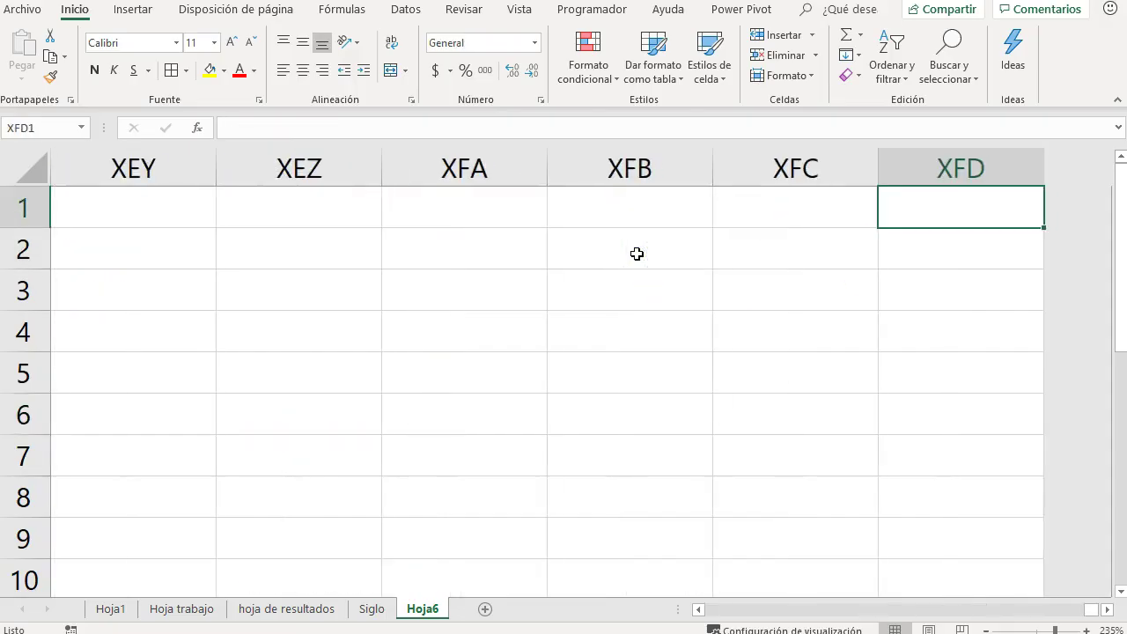
{"action": "key", "text": "ctrl+Left"}
{"action": "key", "text": "ctrl+Left"}
{"action": "key", "text": "ctrl+Down"}
{"action": "key", "text": "ctrl+Down"}
{"action": "key", "text": "Up"}
{"action": "key", "text": "Up"}
{"action": "key", "text": "Up"}
{"action": "key", "text": "Down"}
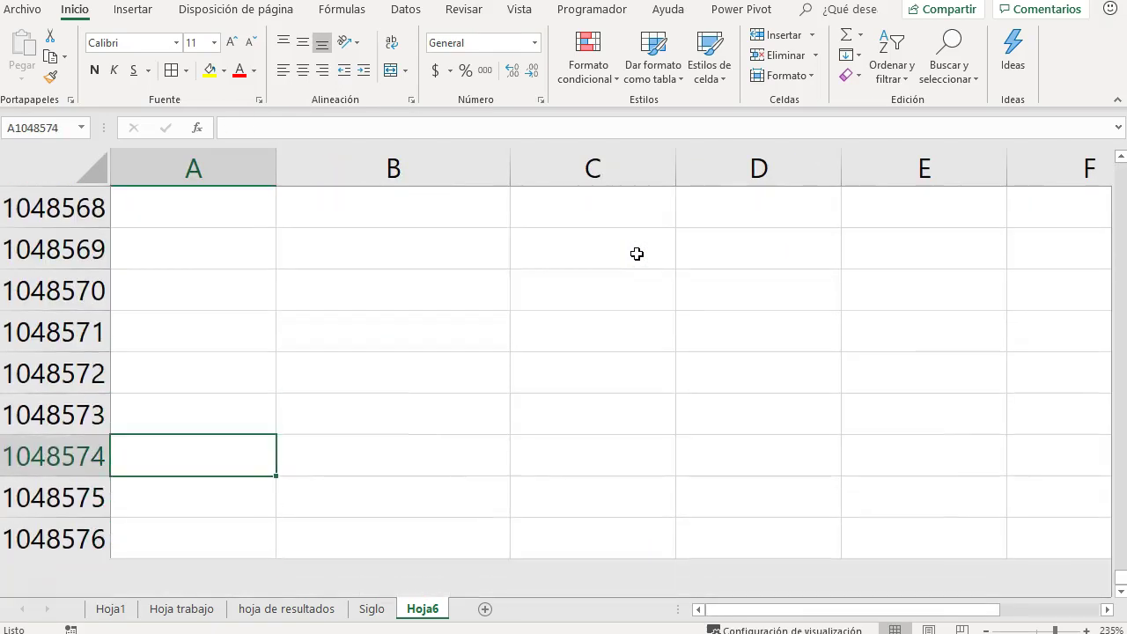
{"action": "key", "text": "ctrl+Home"}
Step: Create a column chart on its own sheet from the selected range A5:B7 of Hoja1
{"action": "key", "text": "ctrl+Page_Up"}
{"action": "key", "text": "ctrl+Page_Up"}
{"action": "key", "text": "ctrl+Page_Up"}
{"action": "key", "text": "ctrl+Page_Up"}
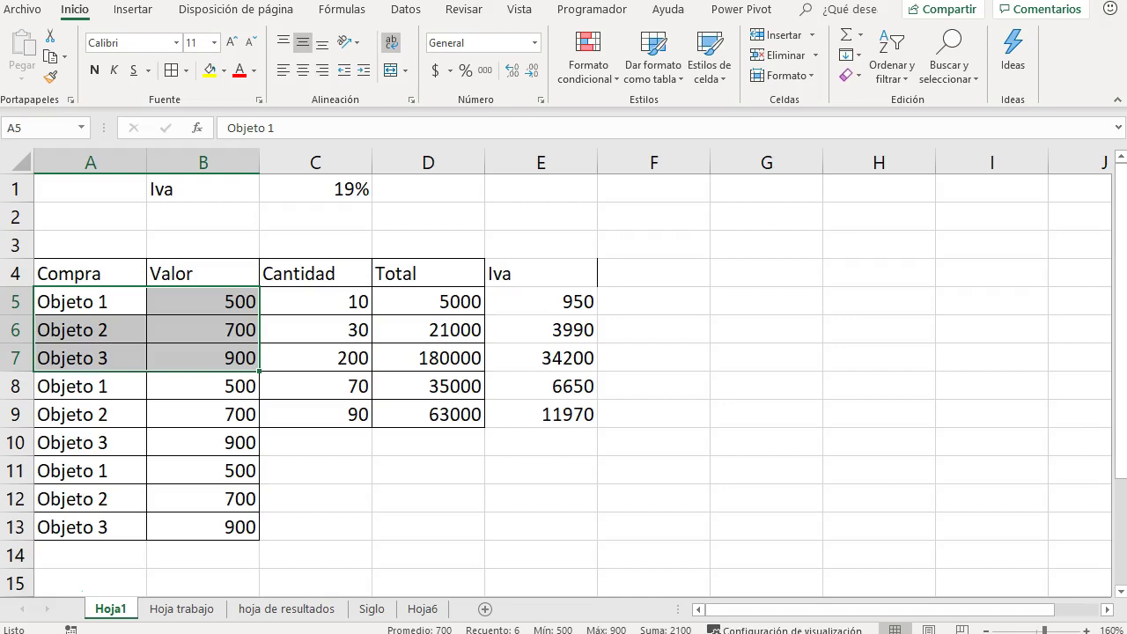
{"action": "key", "text": "F11"}
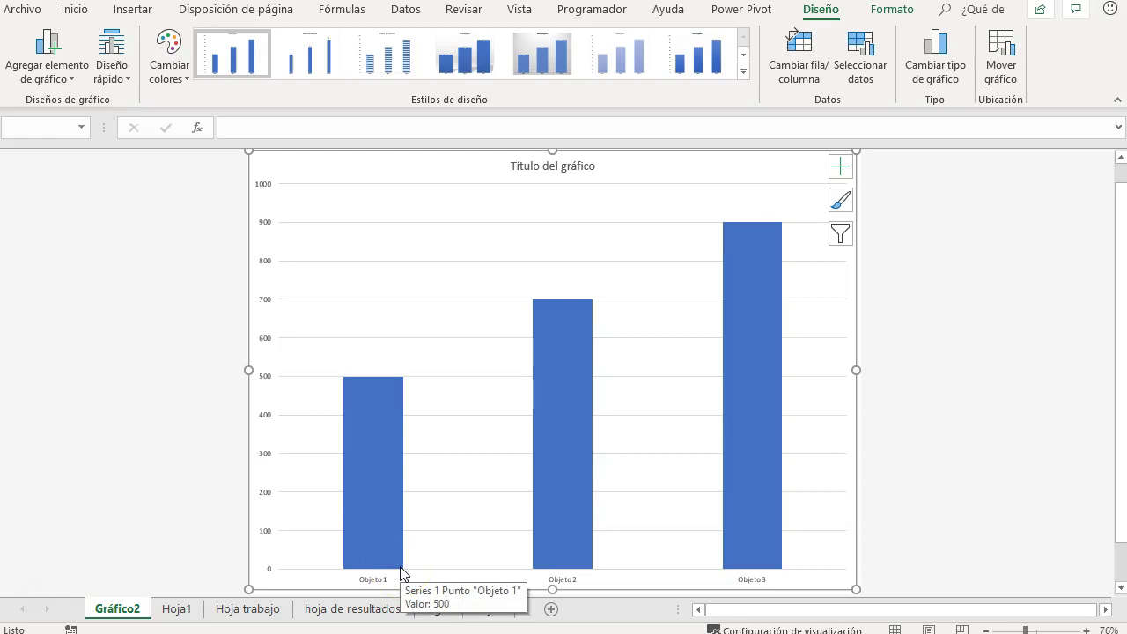
{"action": "left_click", "coordinate": [884, 335]}
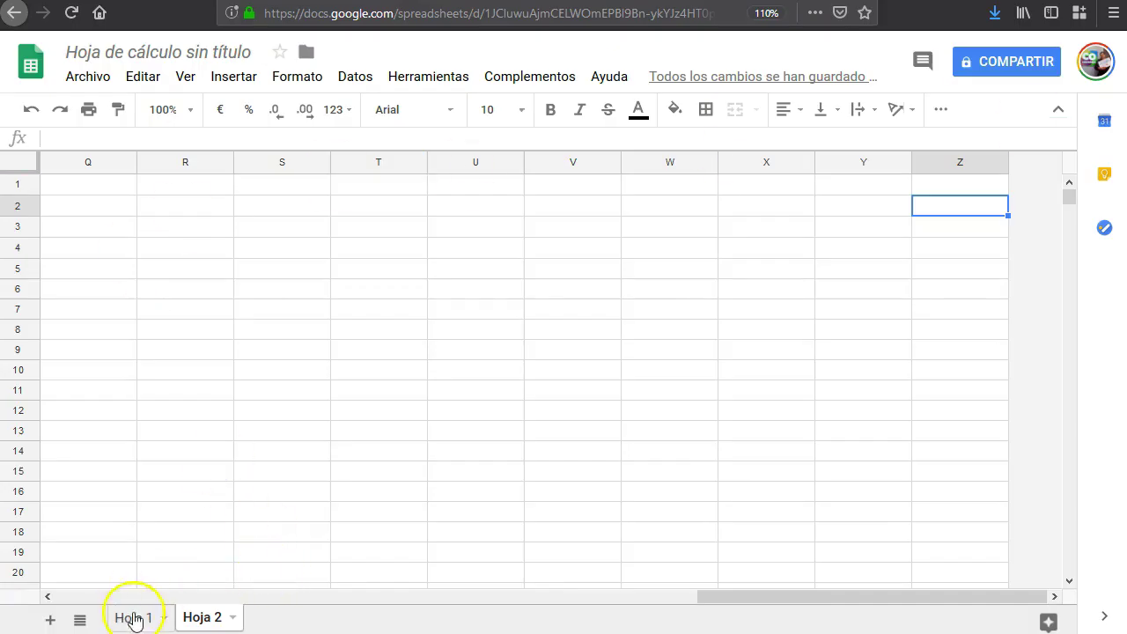
Step: Switch to Google Sheets and insert a pie chart on Hoja 2 from ranges A1:A3 and C1:C3
{"action": "left_click", "coordinate": [134, 618]}
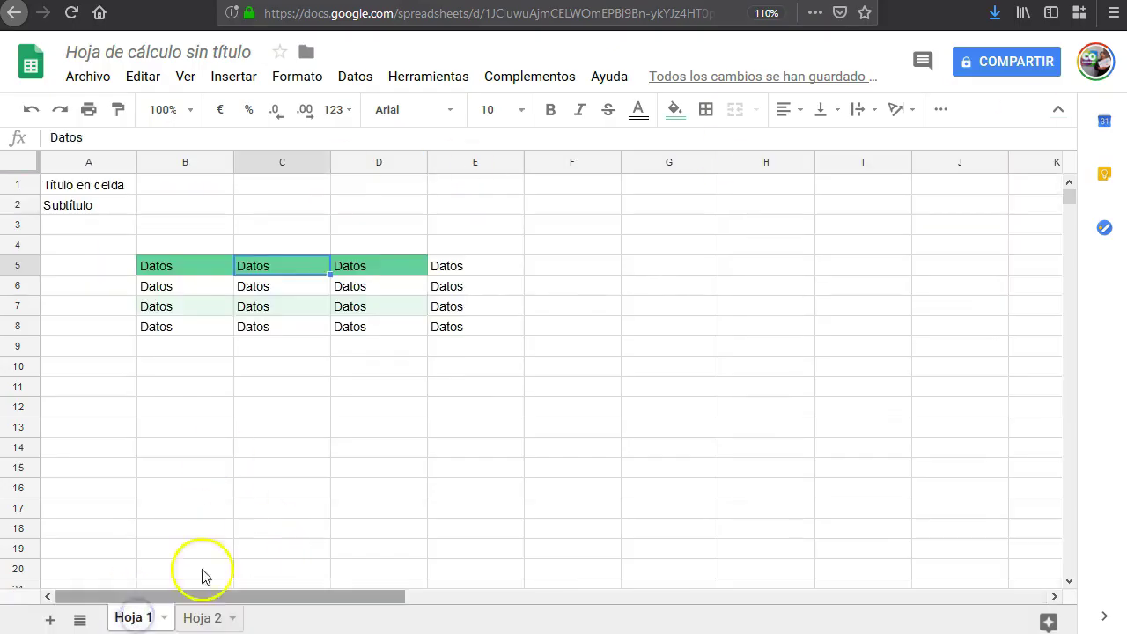
{"action": "left_click", "coordinate": [185, 617]}
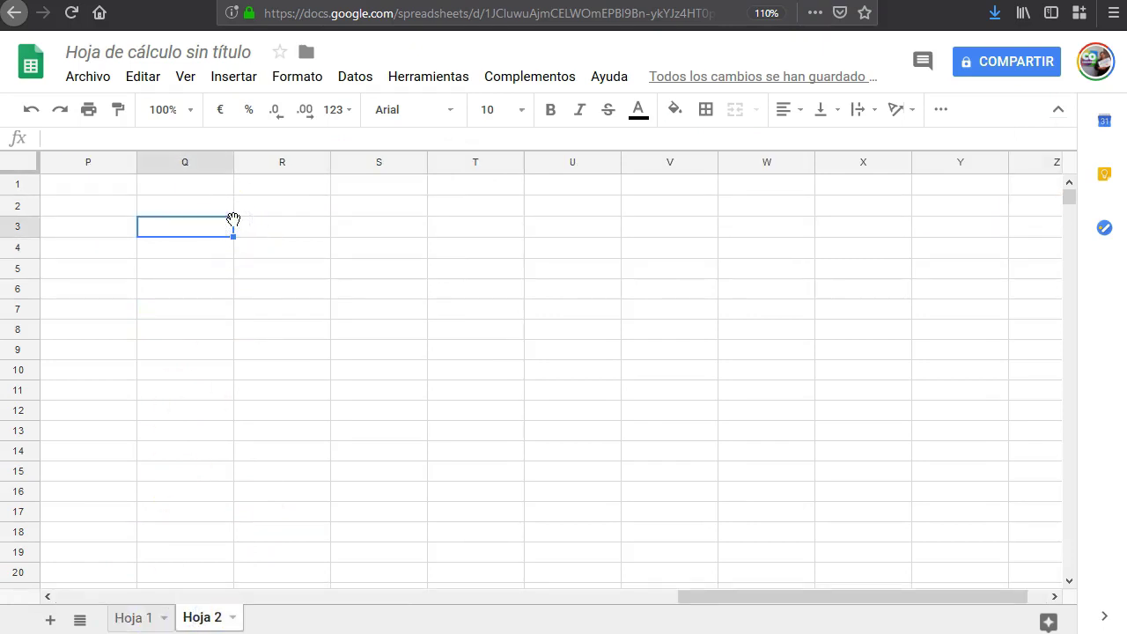
{"action": "left_click", "coordinate": [118, 110]}
{"action": "left_click_drag", "start_coordinate": [99, 185], "coordinate": [108, 231]}
{"action": "left_click_drag", "start_coordinate": [285, 190], "coordinate": [276, 226]}
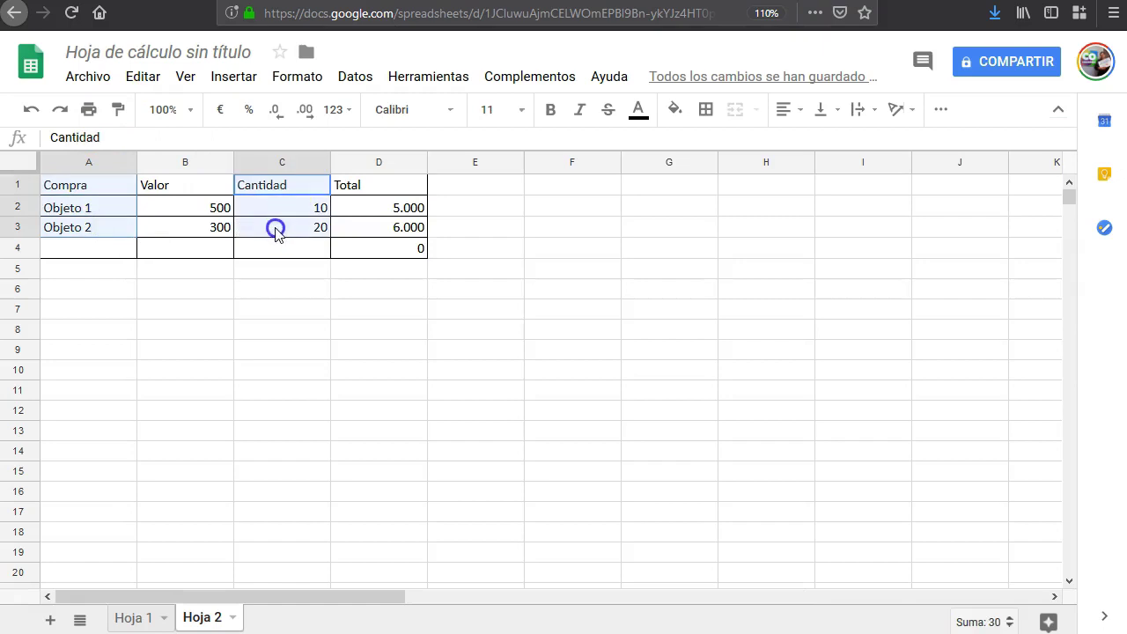
{"action": "left_click", "coordinate": [233, 77]}
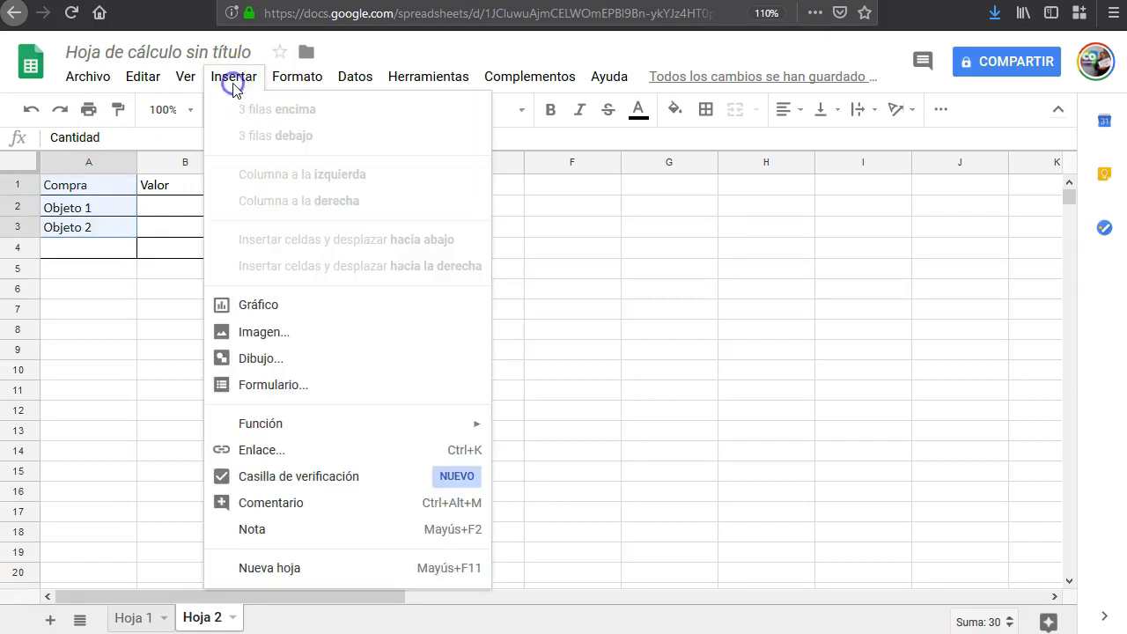
{"action": "left_click", "coordinate": [301, 308]}
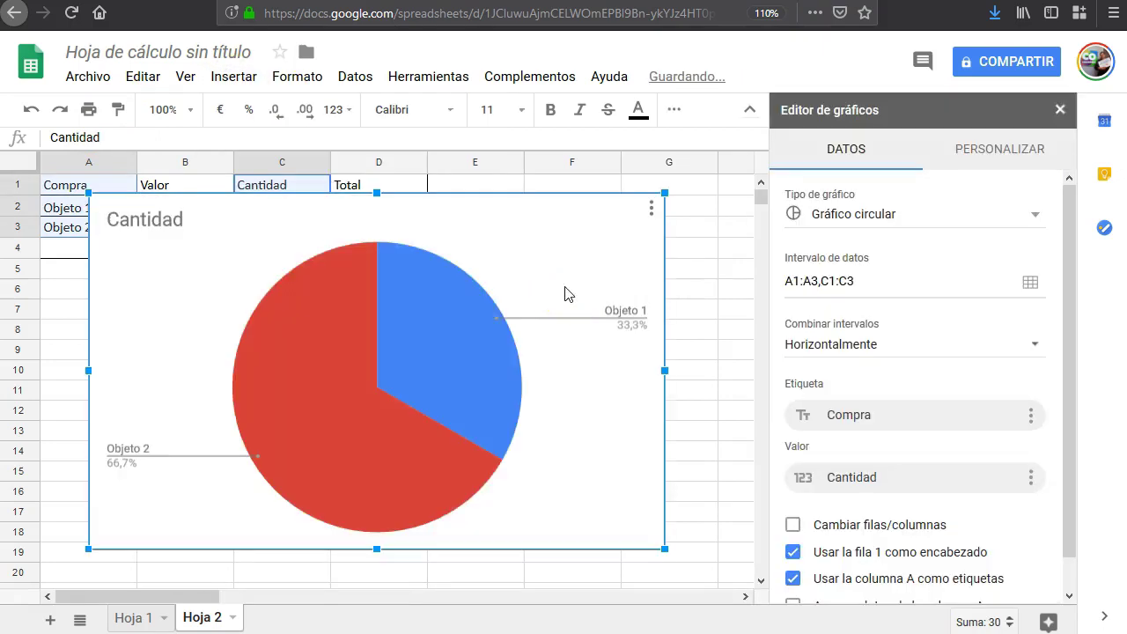
Step: Move the Cantidad pie chart below the purchase table and close the chart editor
{"action": "left_click_drag", "start_coordinate": [558, 276], "coordinate": [561, 327]}
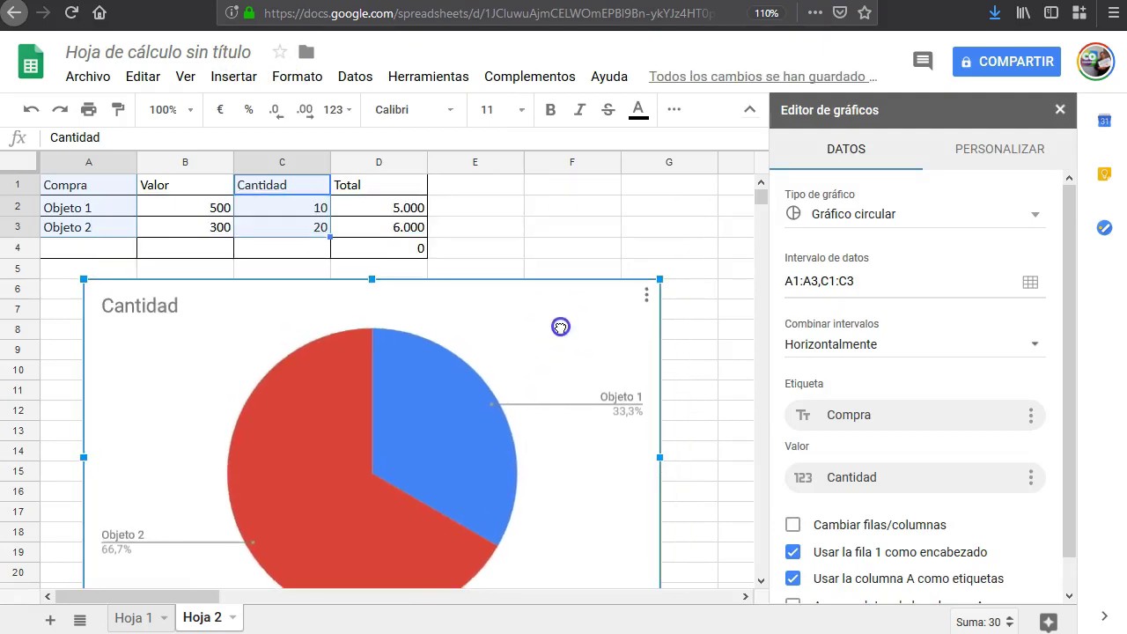
{"action": "left_click", "coordinate": [644, 224]}
{"action": "left_click", "coordinate": [1060, 110]}
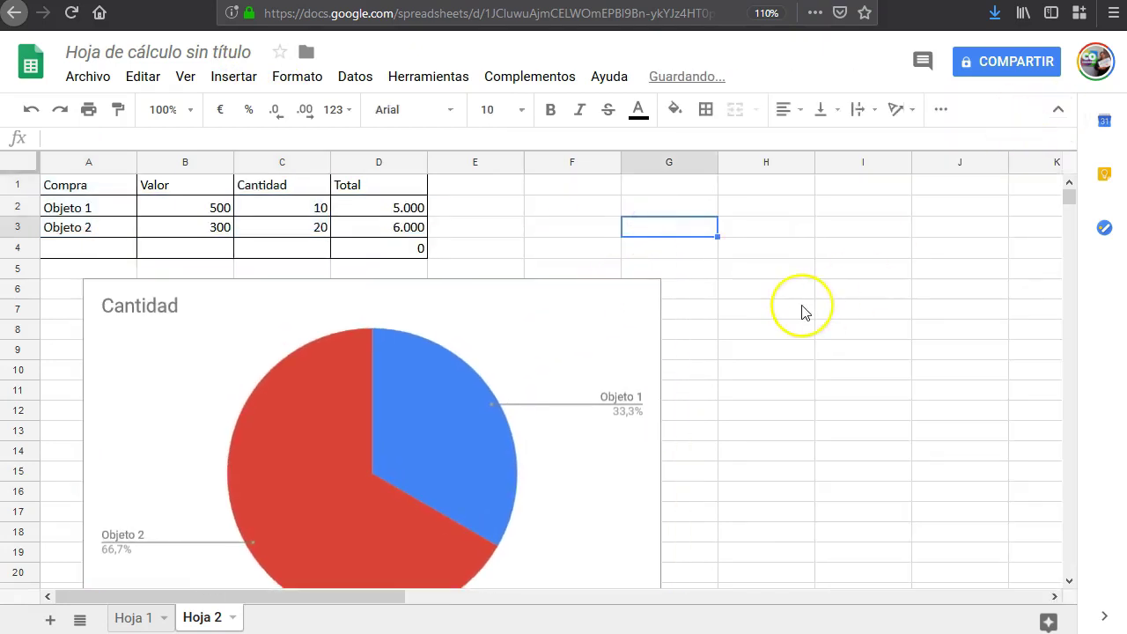